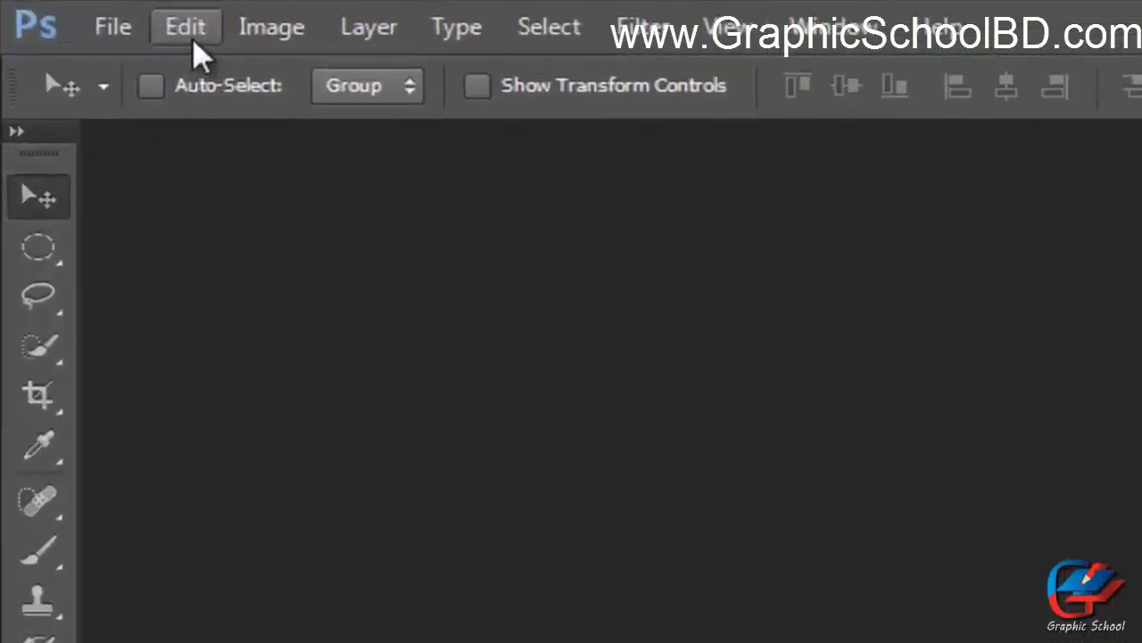
Open the Preferences dialog and look through the General, File Handling and Interface sections.
left_click(192, 36)
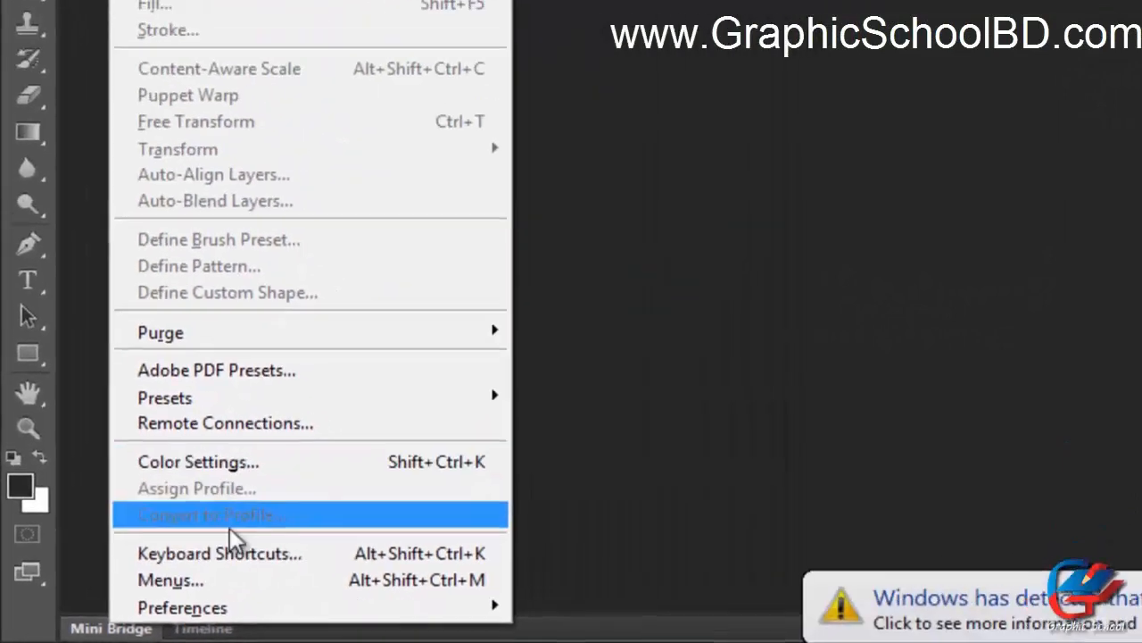
mouse_move(229, 611)
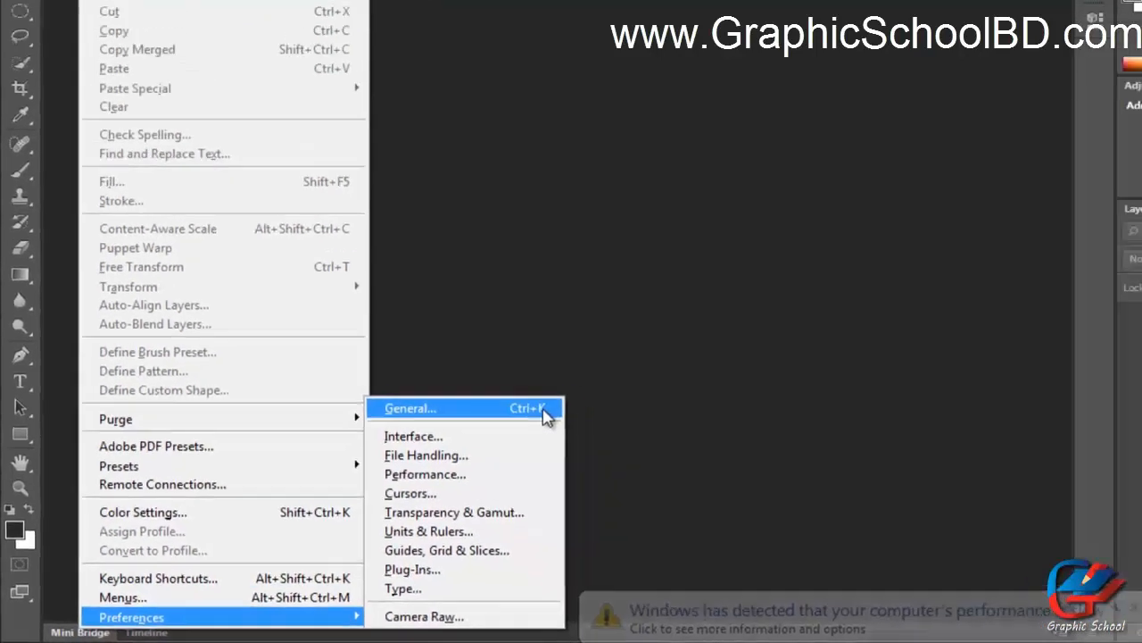
left_click(712, 332)
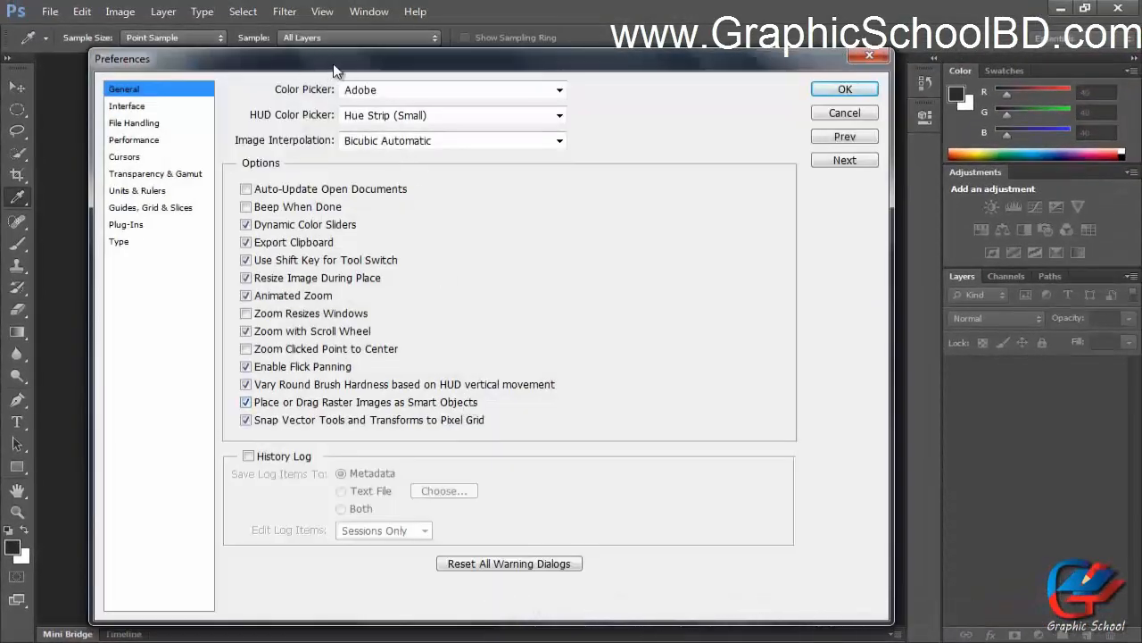
left_click_drag(331, 70, 355, 67)
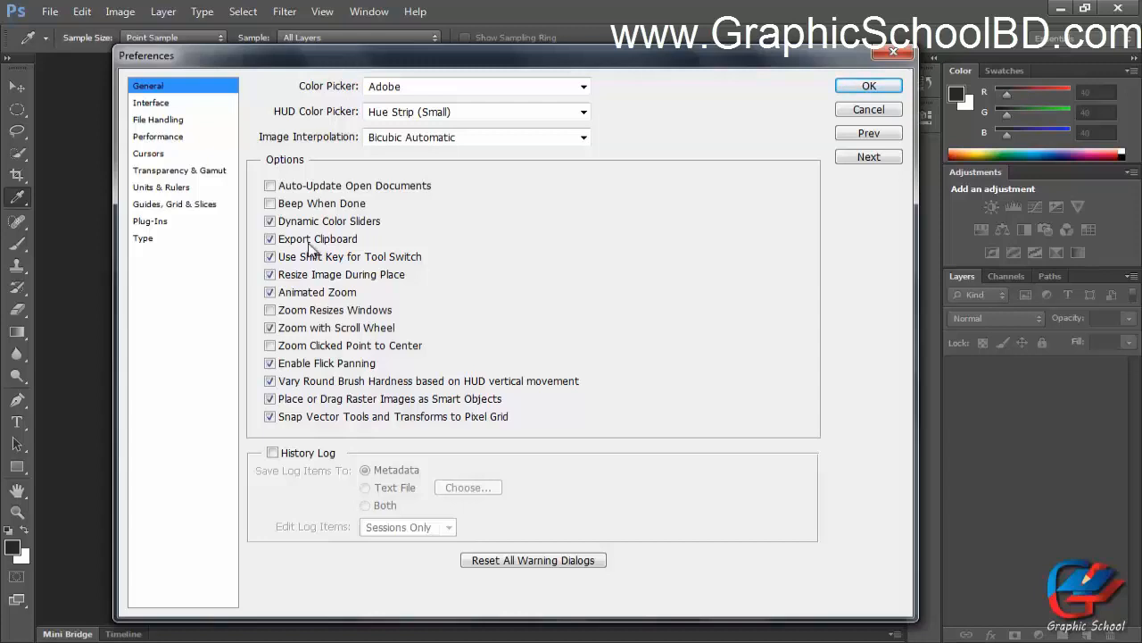
left_click(148, 104)
left_click(158, 119)
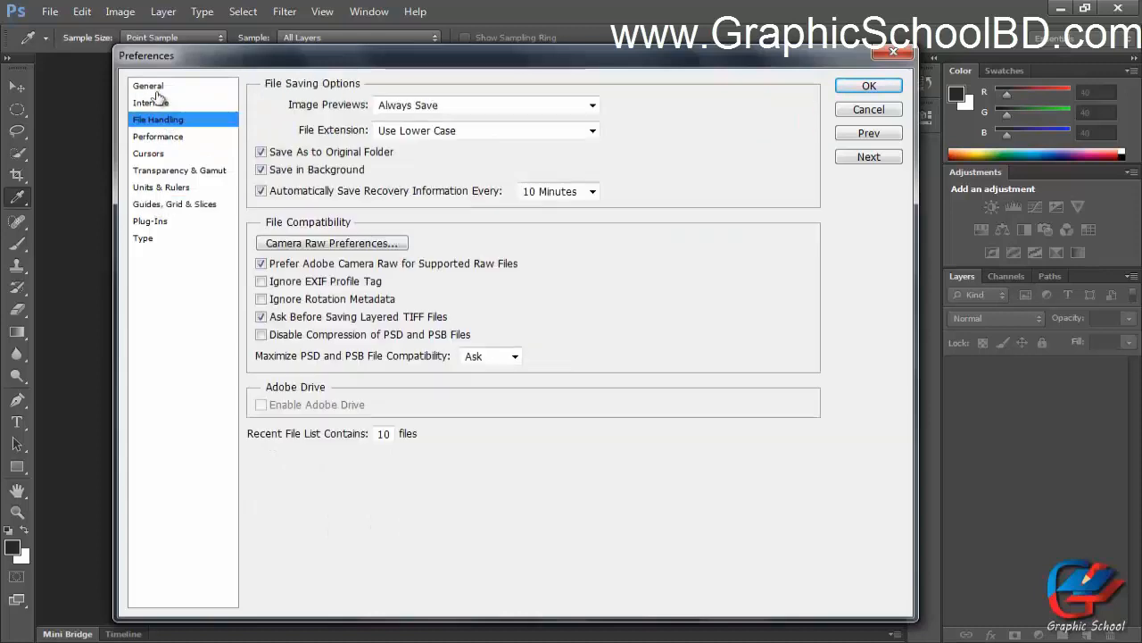
left_click(152, 86)
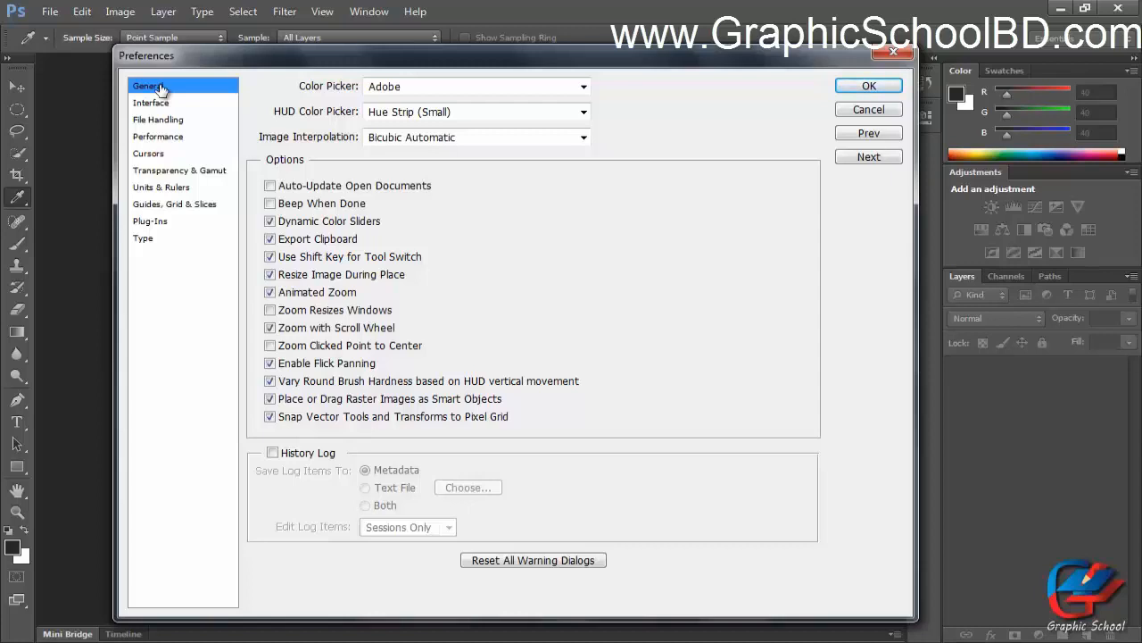
mouse_move(459, 68)
left_mouse_down()
mouse_move(483, 65)
mouse_move(460, 66)
left_mouse_up()
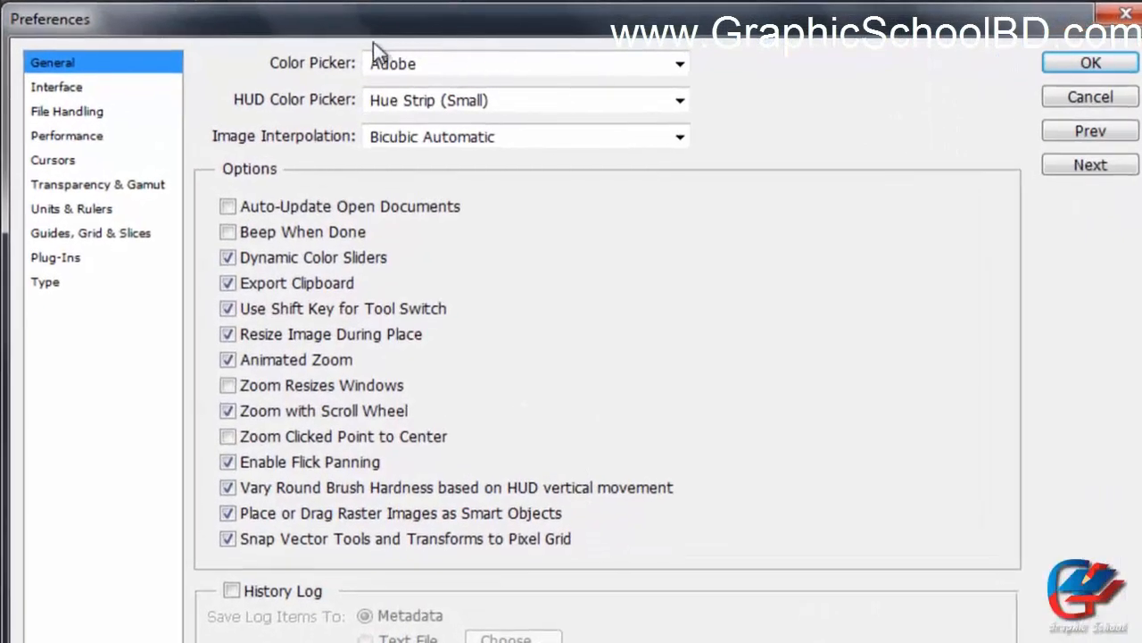
left_click(78, 87)
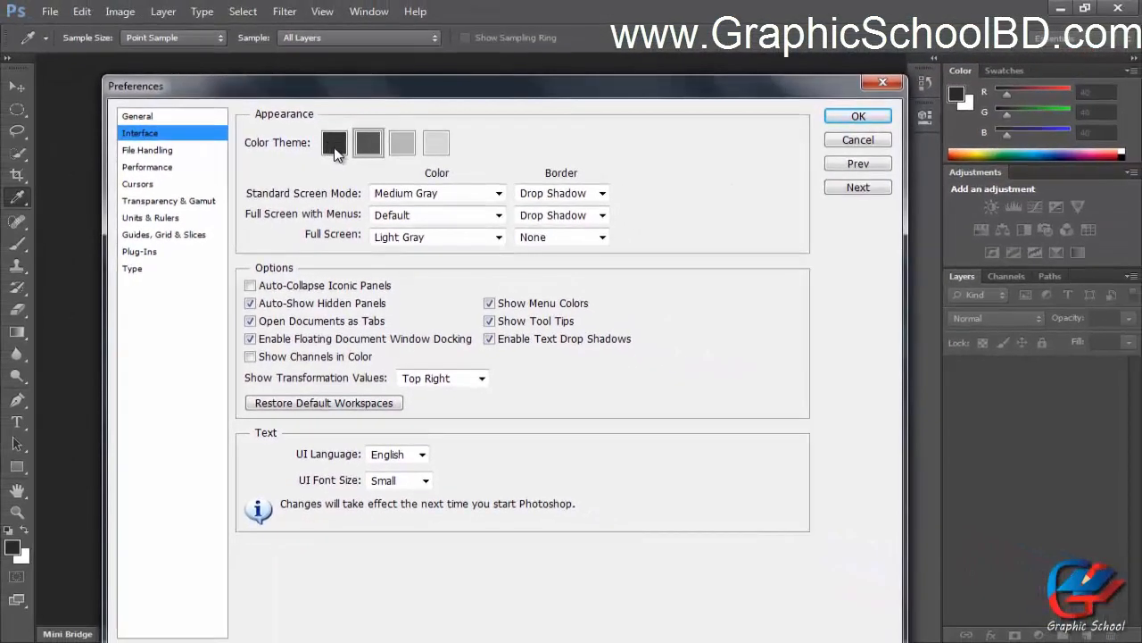
Try each interface colour theme and settle on the second darkest theme.
left_click(310, 150)
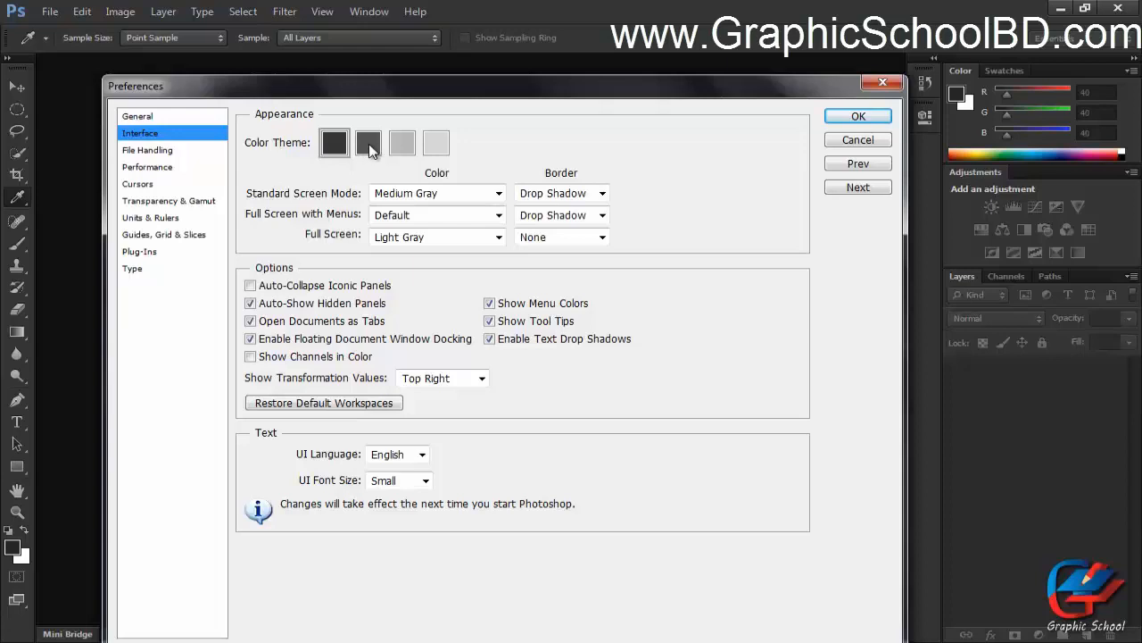
left_click(370, 146)
left_click(406, 146)
left_click(440, 147)
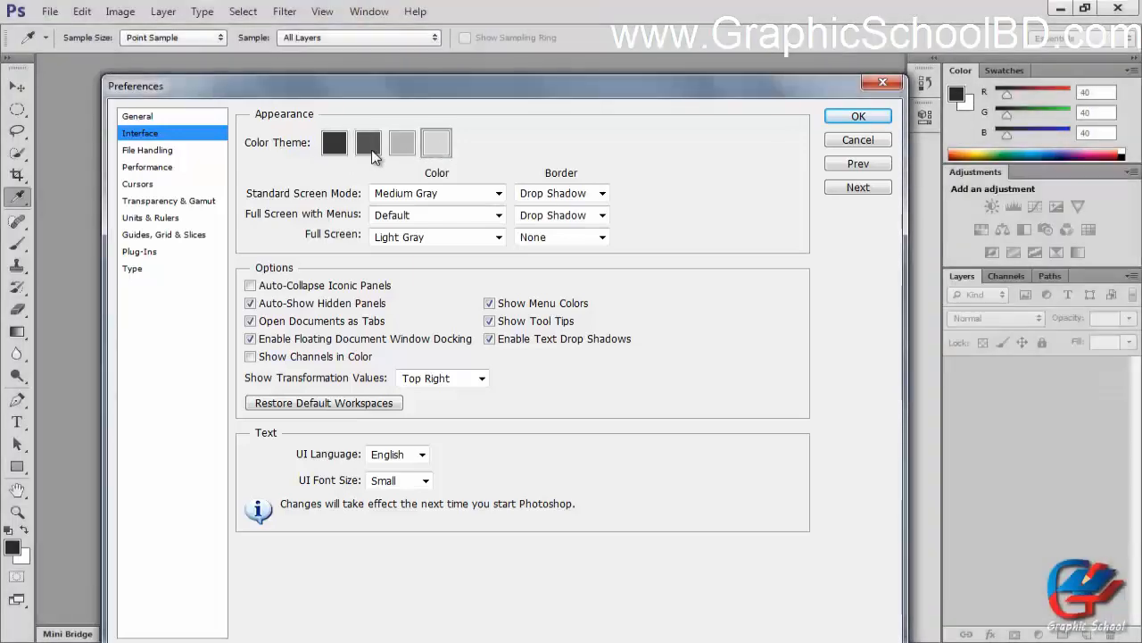
left_click(373, 154)
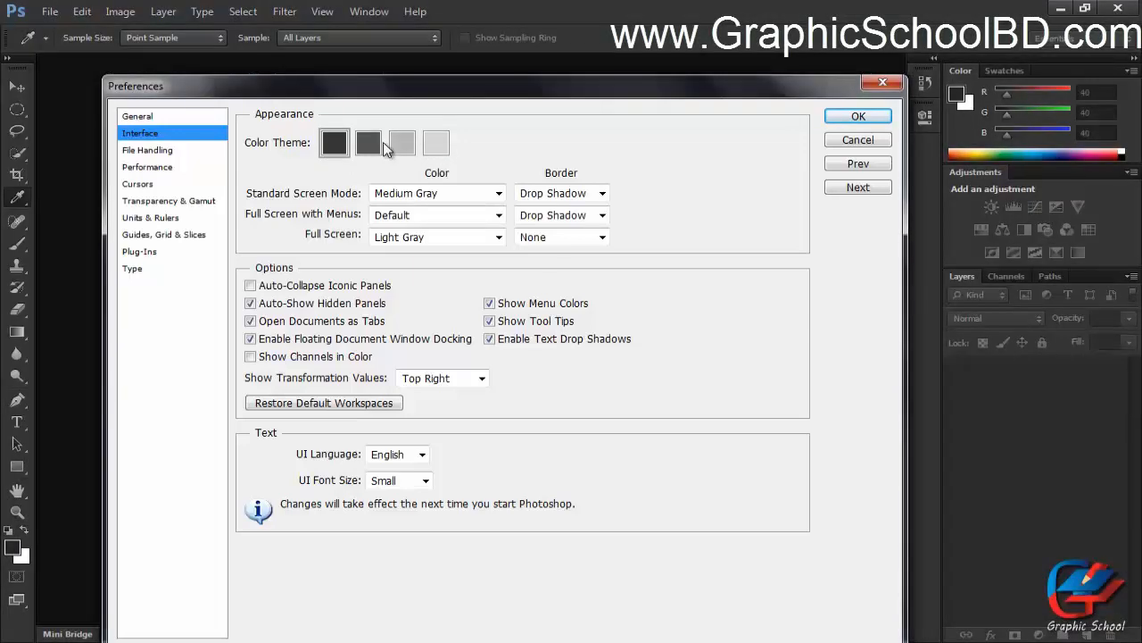
left_click(407, 145)
left_click(441, 145)
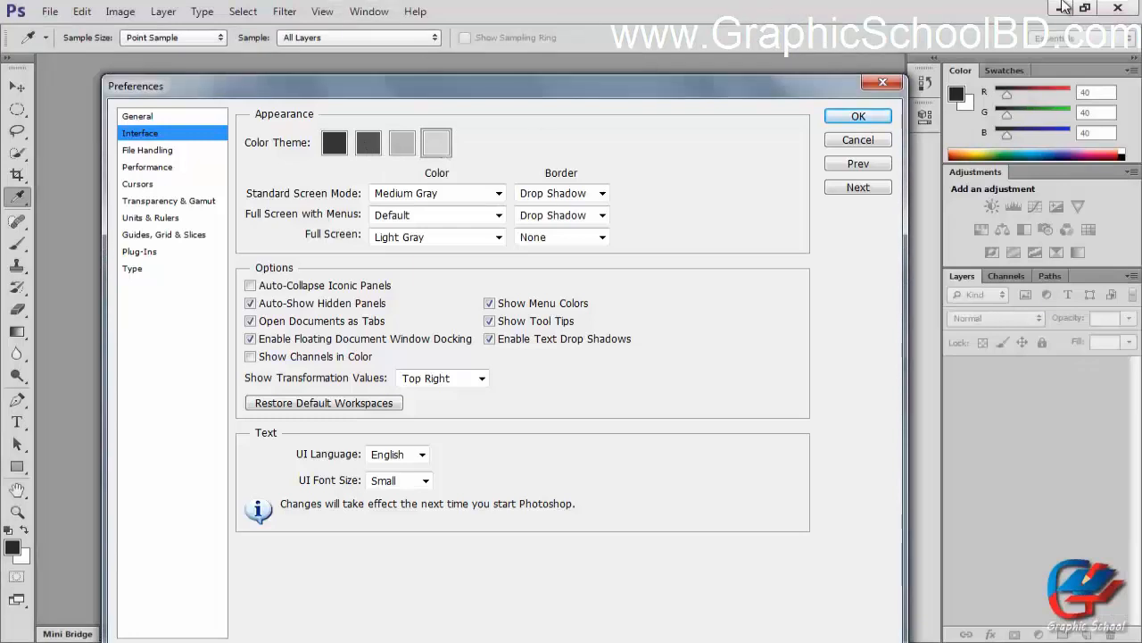
left_click(373, 152)
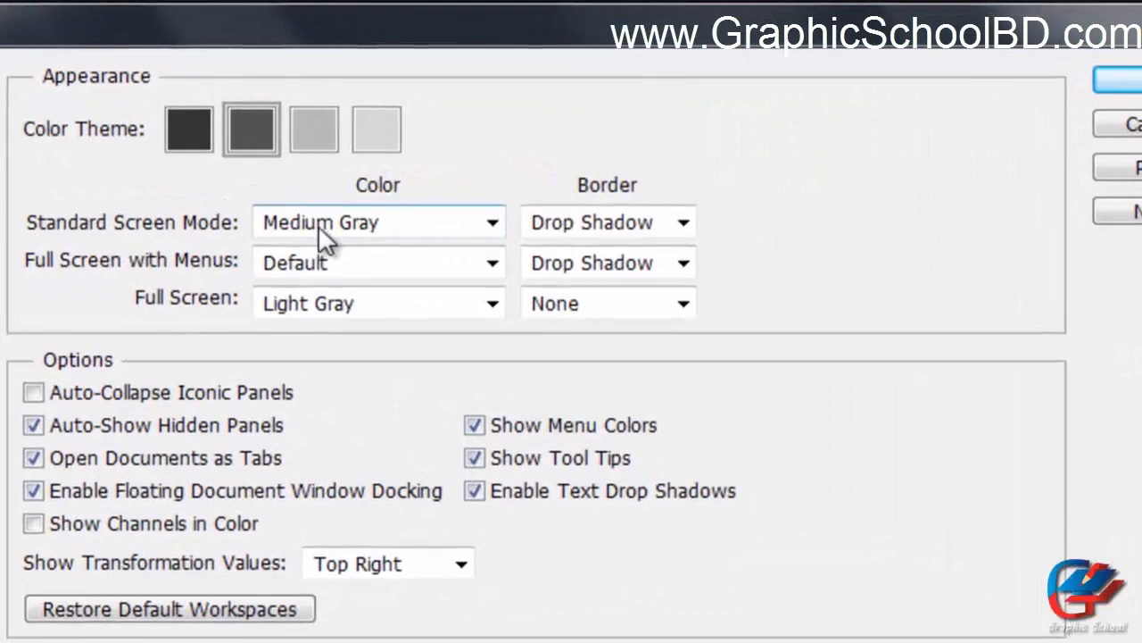
Set the Standard Screen Mode colour to Default and confirm the preferences.
left_click(362, 225)
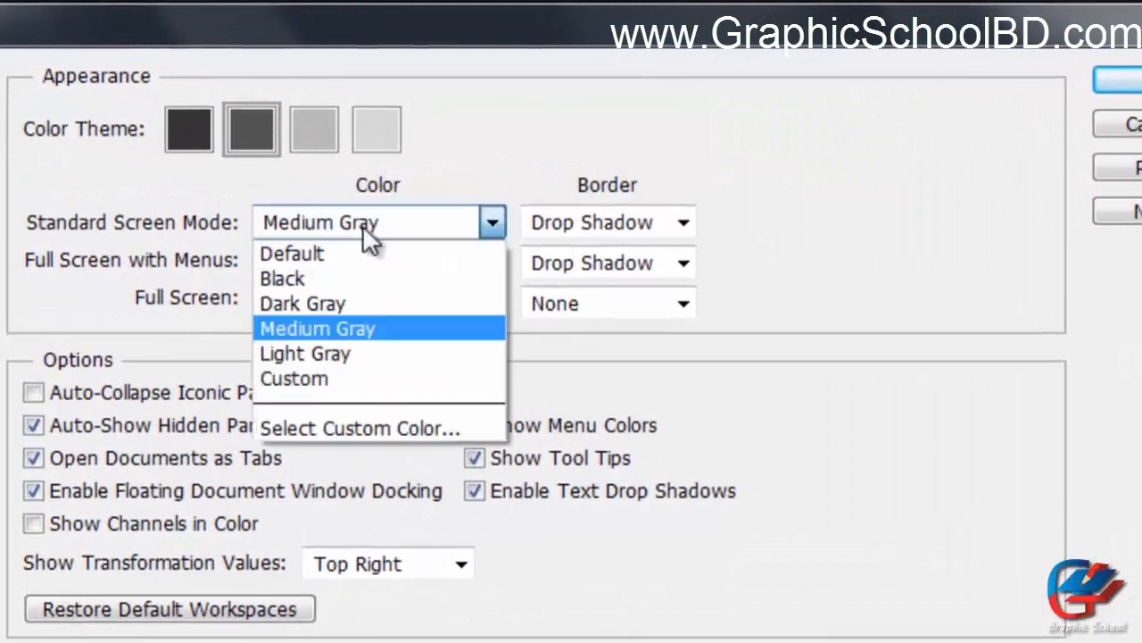
left_click(354, 257)
left_click(565, 229)
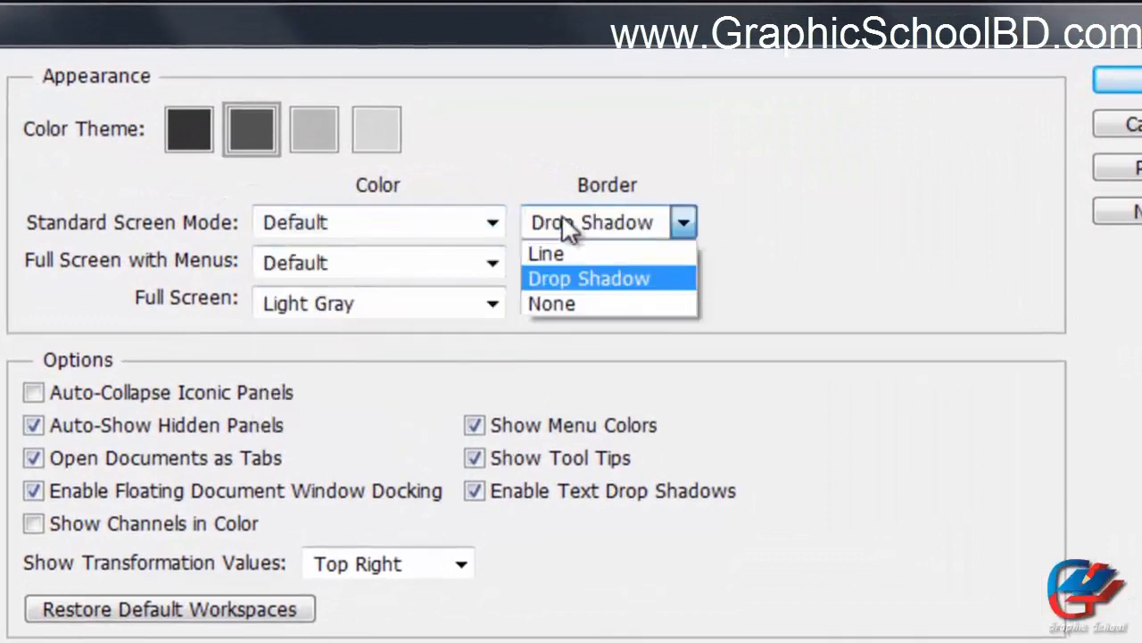
left_click(435, 174)
left_click(54, 207)
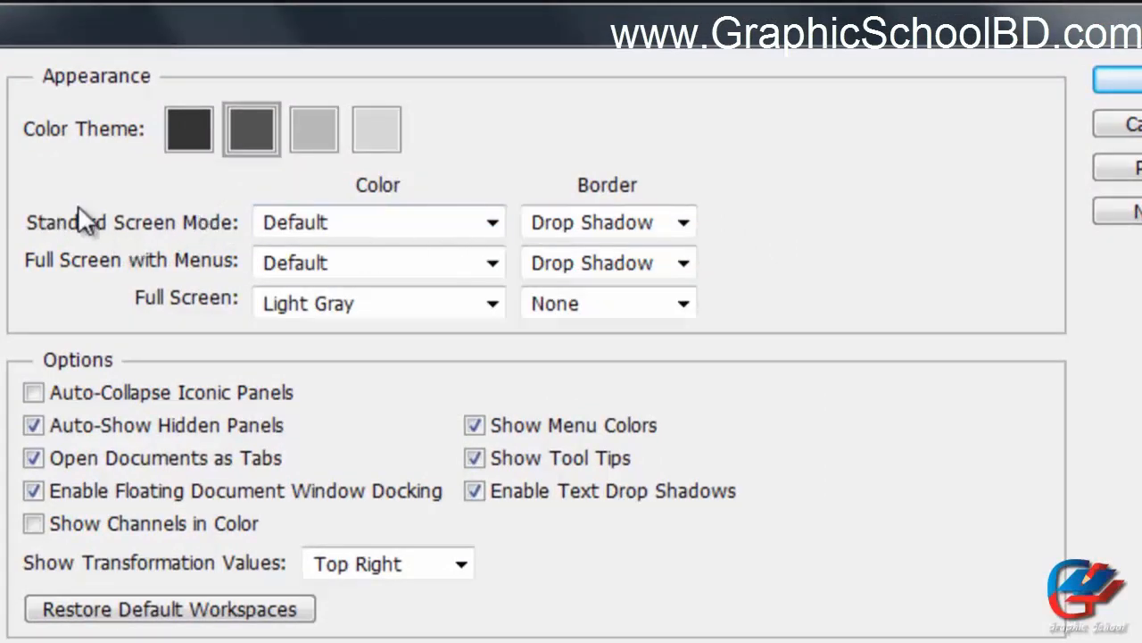
left_click_drag(294, 30, 624, 4)
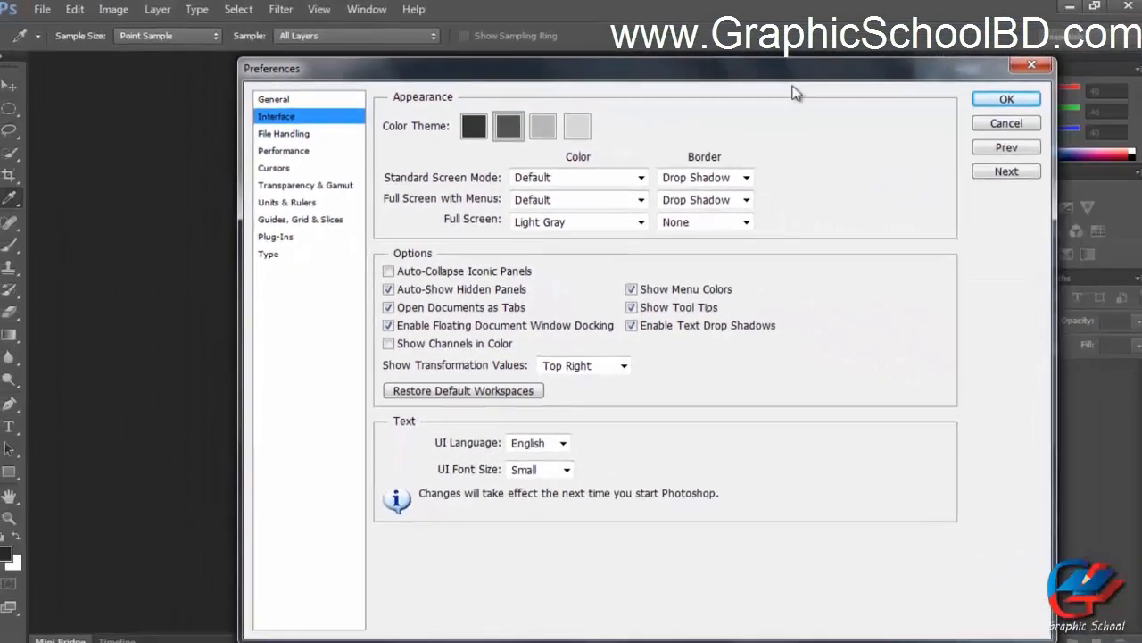
left_click(1004, 100)
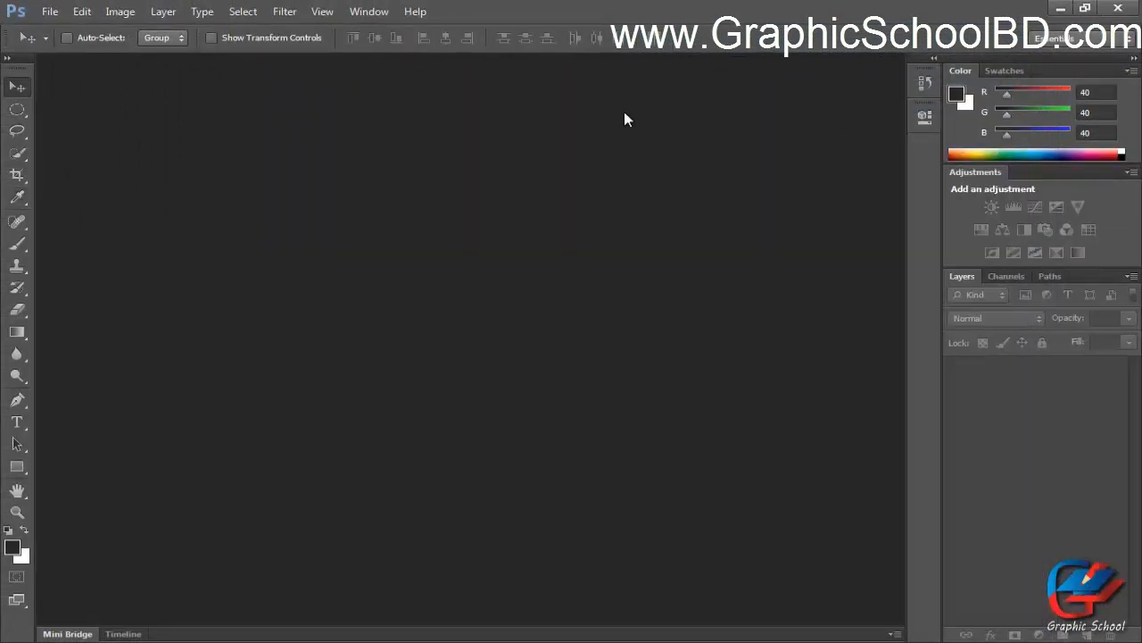
Create a new 620 × 703 pixel document with a White background.
key("ctrl+n")
left_click(547, 333)
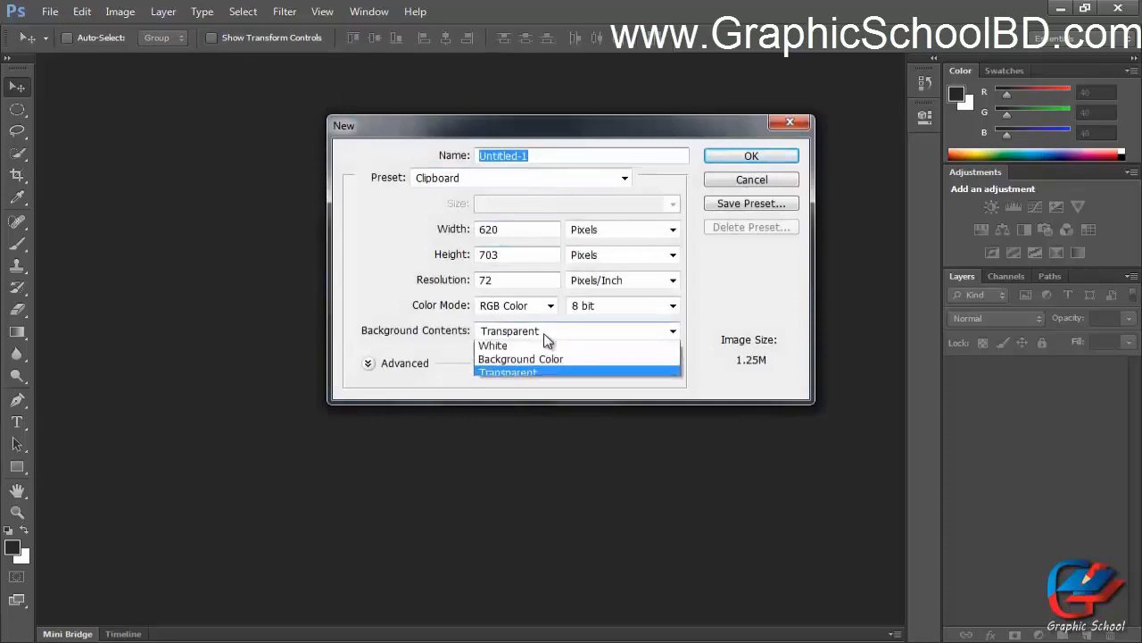
left_click(489, 347)
left_click(736, 158)
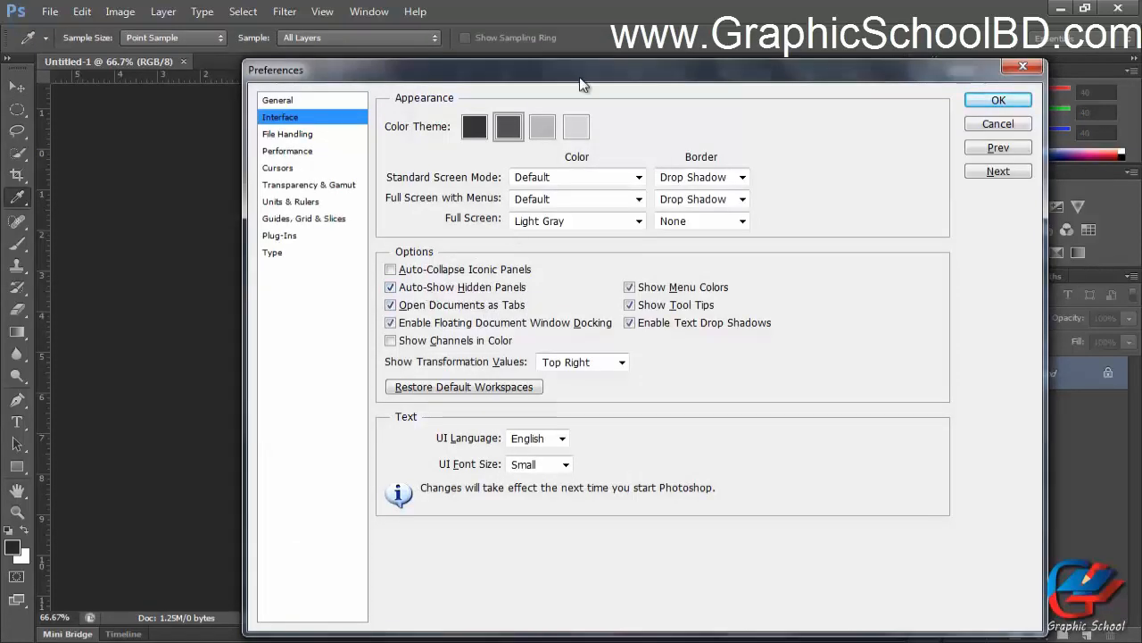
In Interface preferences, set the Standard Screen Mode colour to Custom.
left_click_drag(579, 79, 564, 62)
left_click_drag(423, 61, 639, 91)
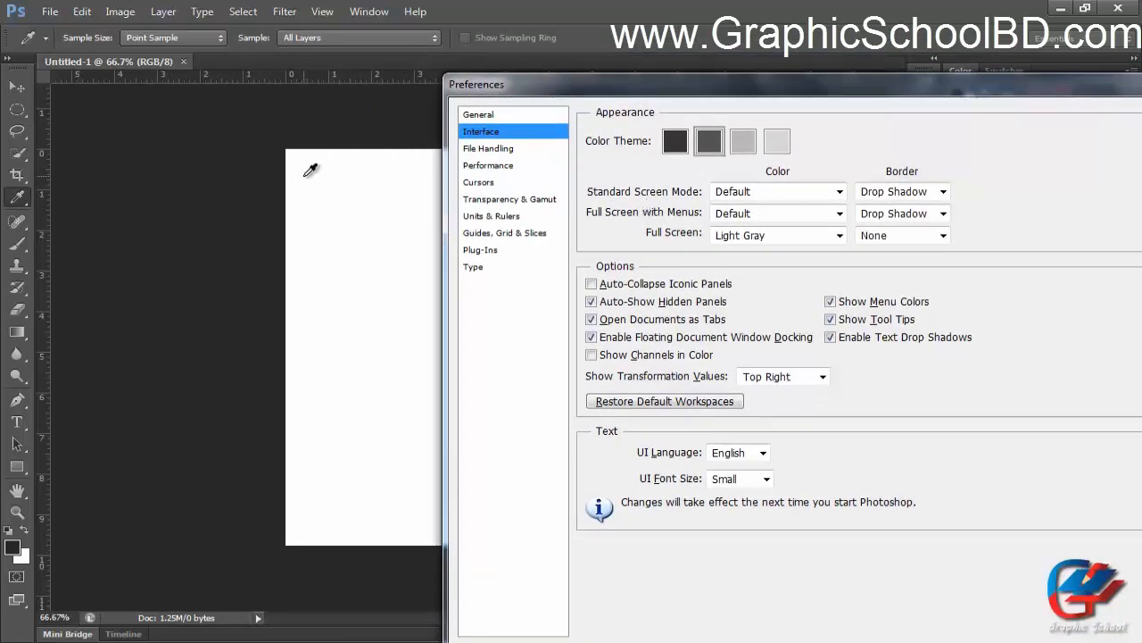
left_click_drag(765, 100, 550, 100)
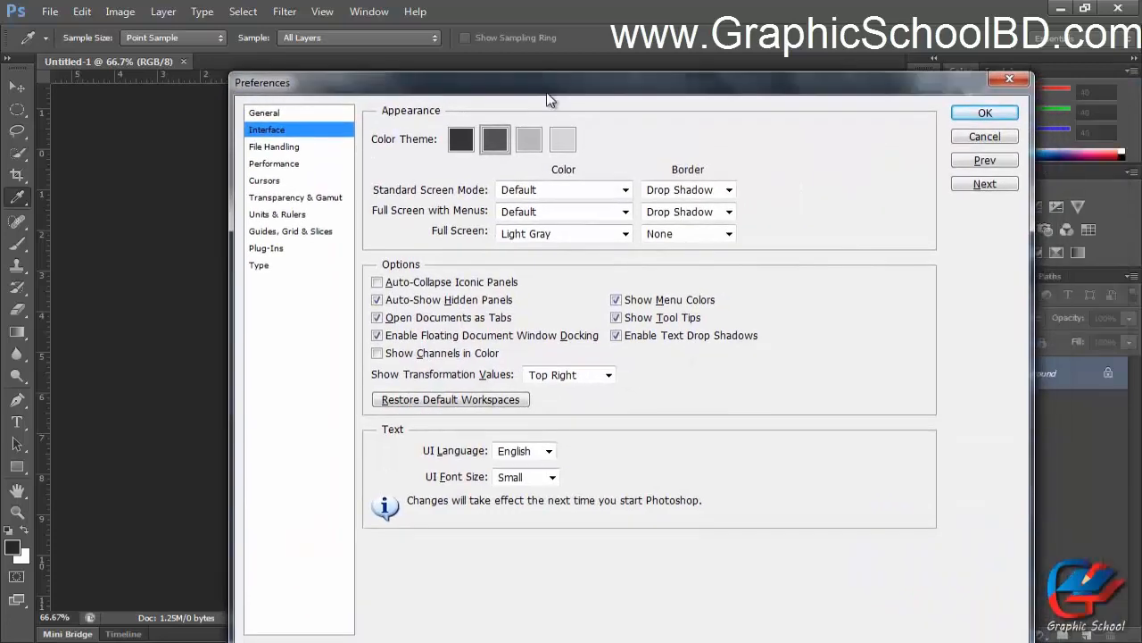
left_click(576, 192)
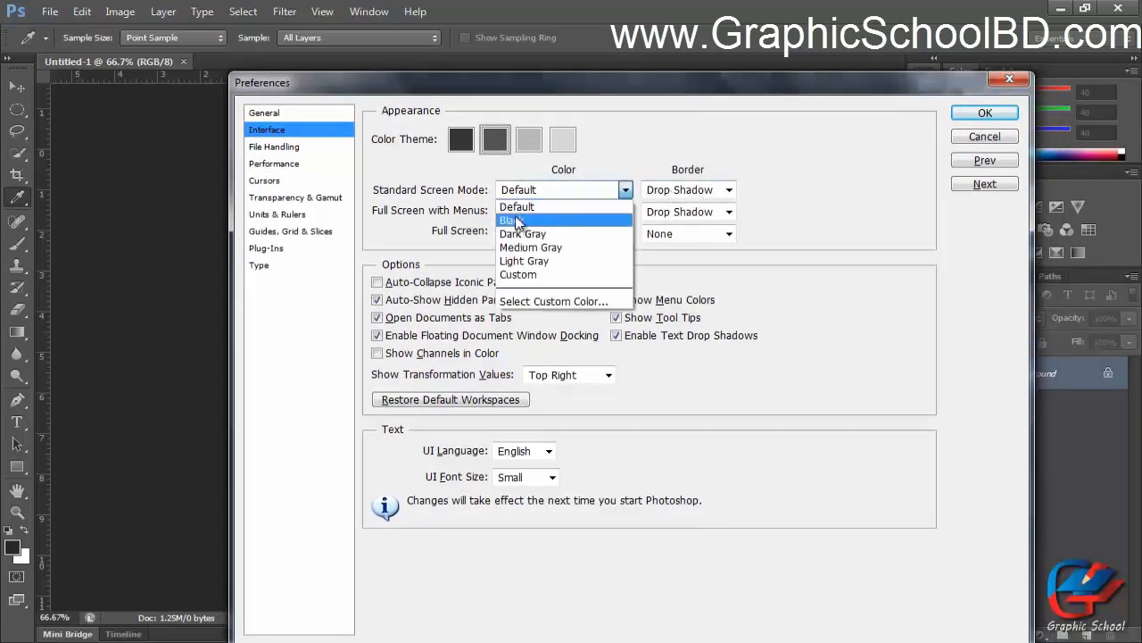
left_click(550, 274)
Set the Standard Screen Mode colour to Dark Gray.
left_click_drag(421, 87, 818, 124)
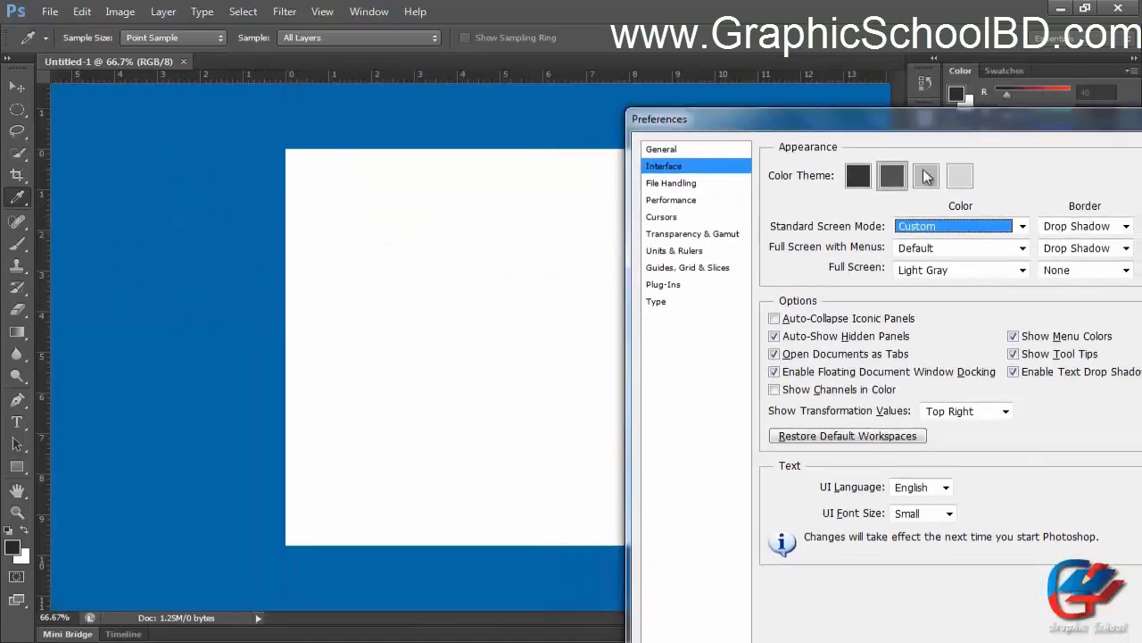
left_click_drag(936, 122, 796, 89)
left_click(806, 203)
left_click(799, 238)
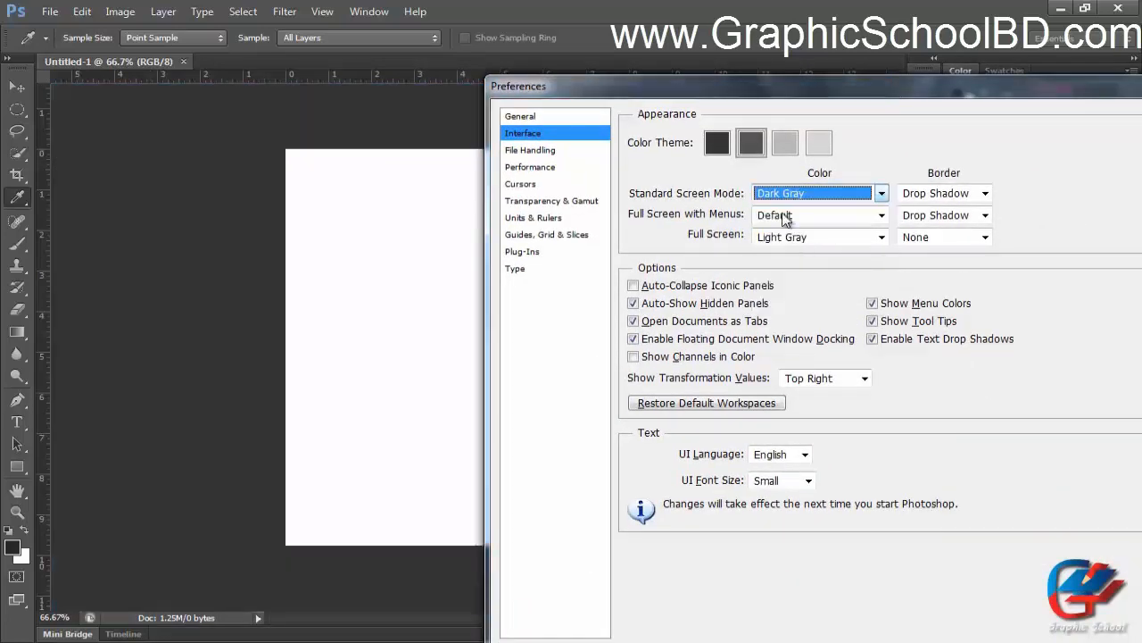
Select a custom canvas colour of d90ab9 for the Standard Screen Mode.
left_click(794, 199)
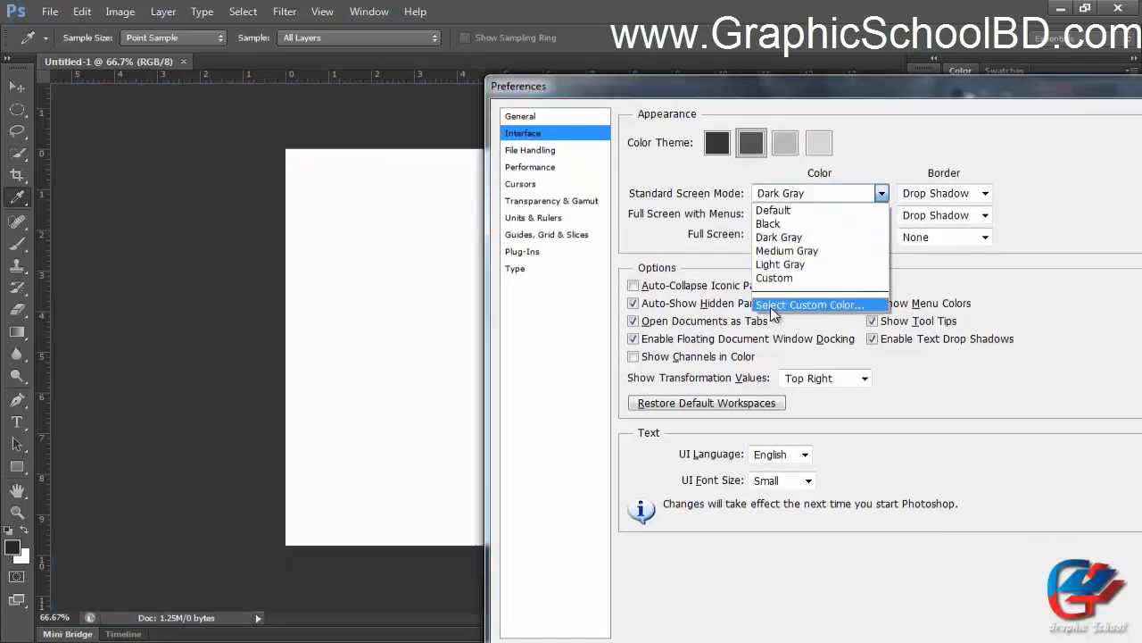
left_click(830, 308)
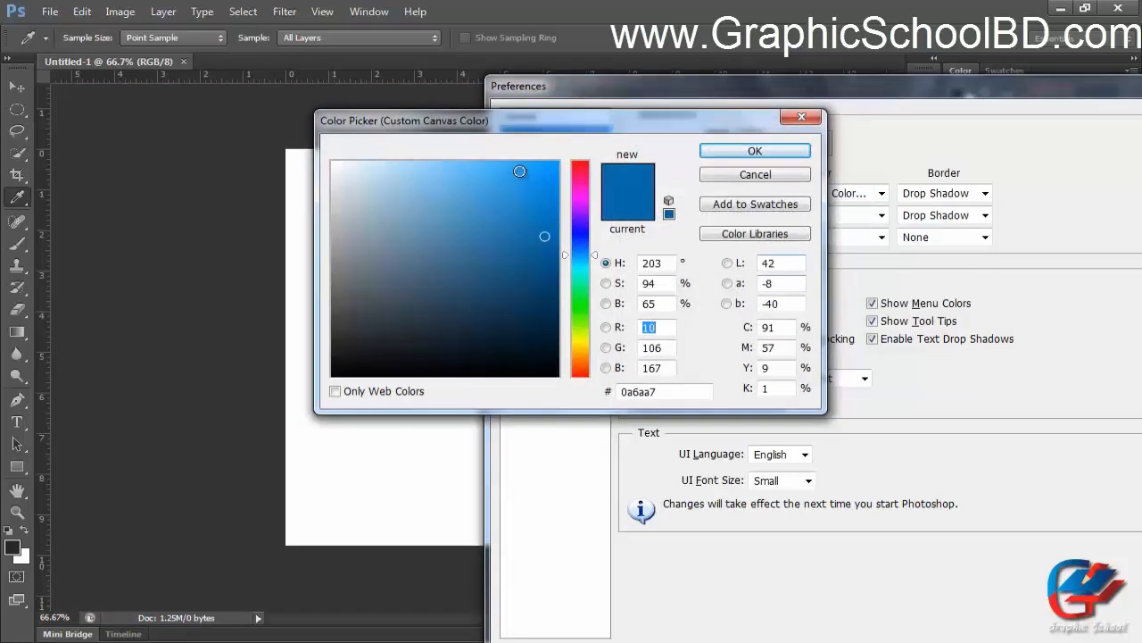
left_click_drag(580, 179, 584, 191)
left_click(548, 193)
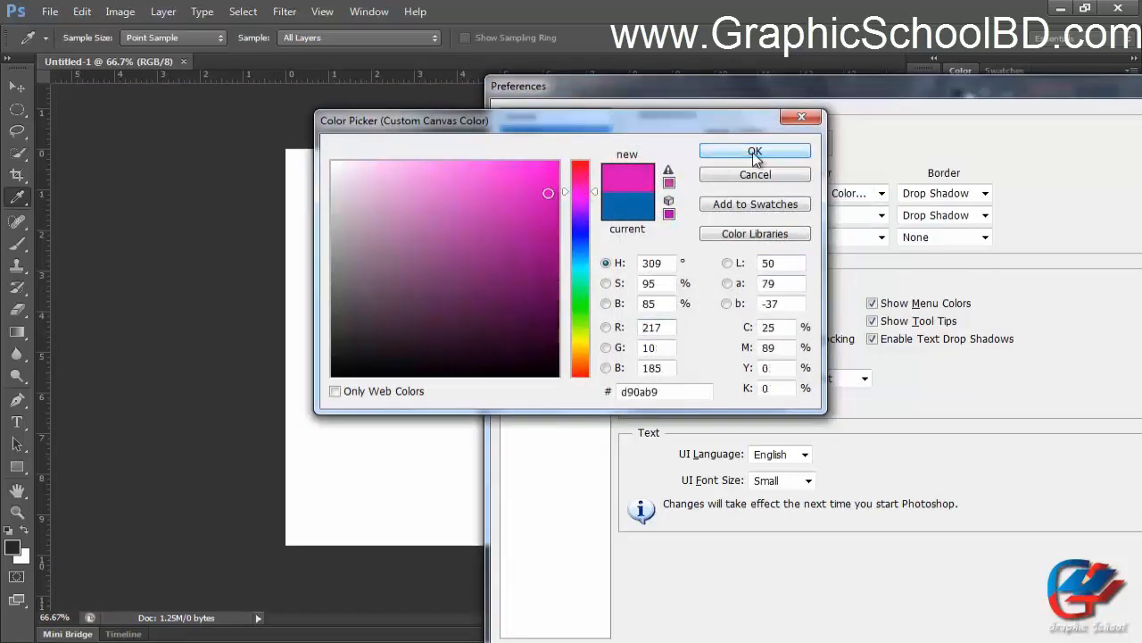
left_click(755, 152)
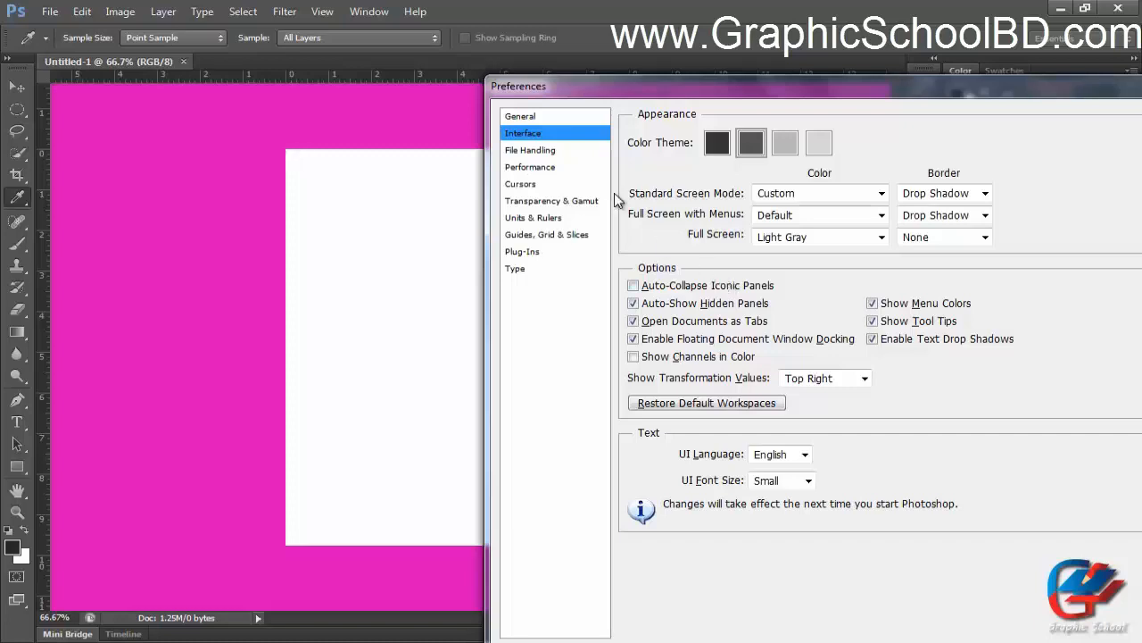
Browse the Standard Screen Mode border options and cancel the Preferences dialog.
left_click(919, 195)
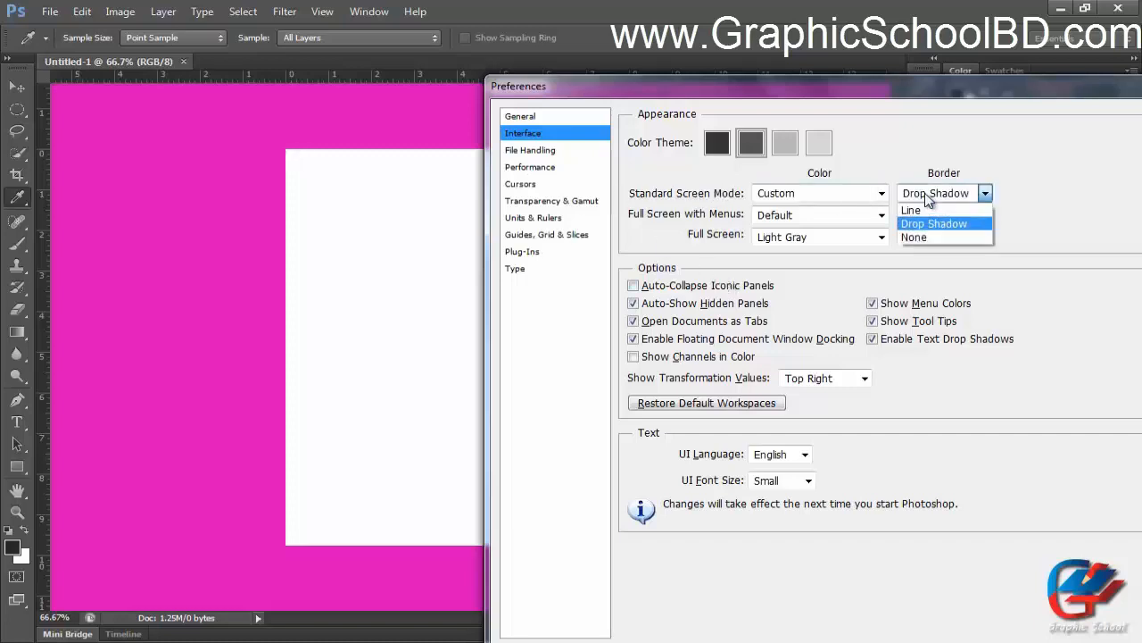
left_click(900, 187)
left_click(925, 193)
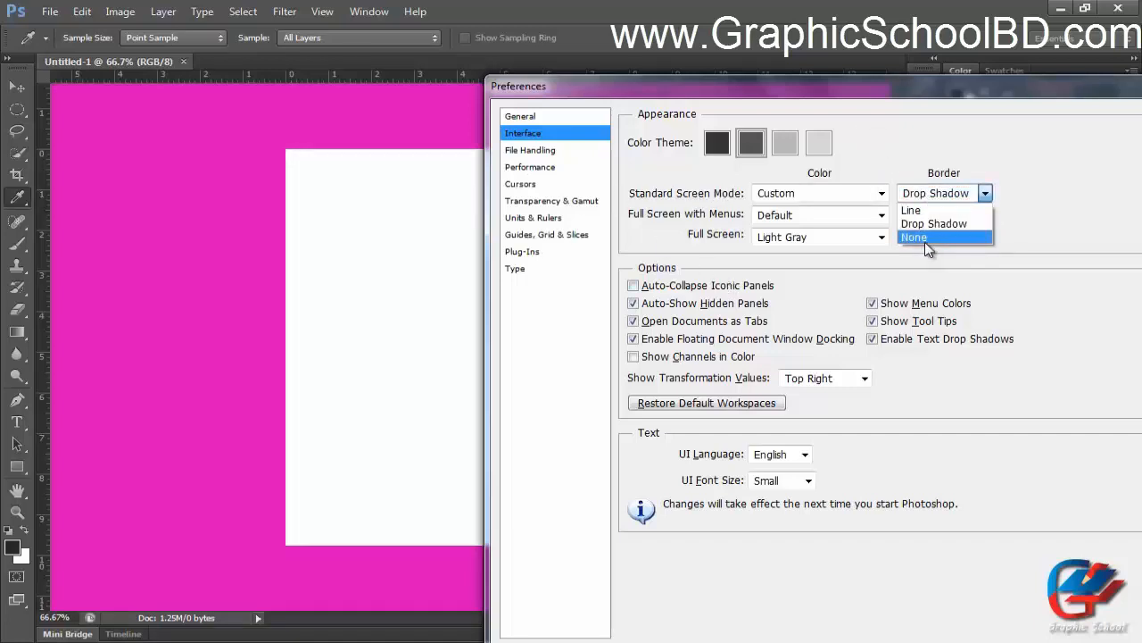
left_click(866, 181)
left_click_drag(803, 93, 752, 99)
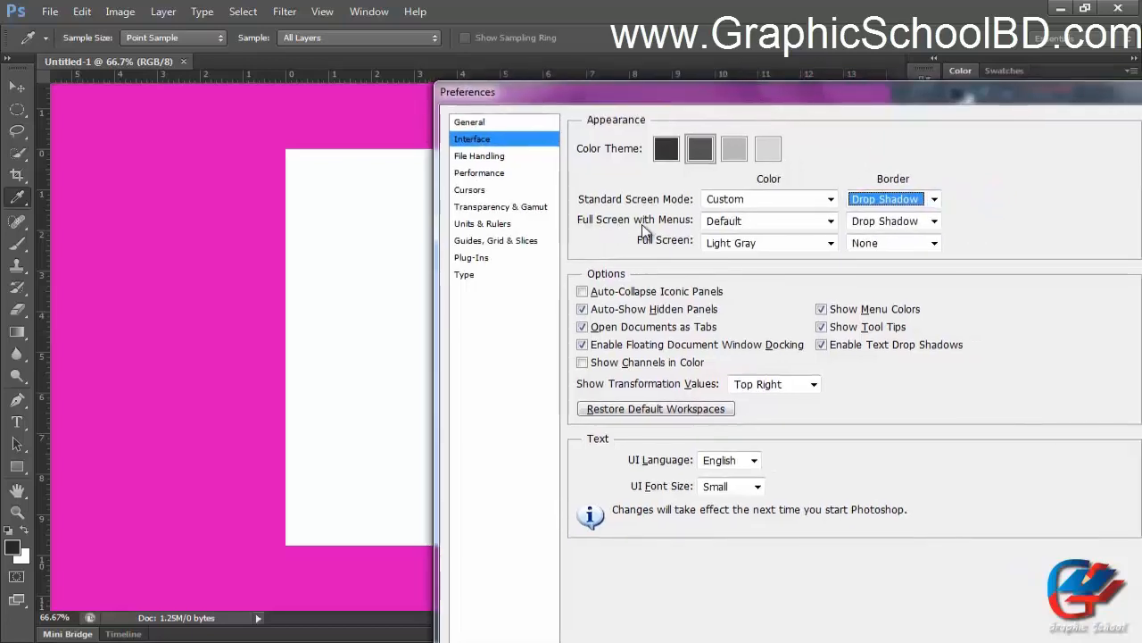
left_click(790, 119)
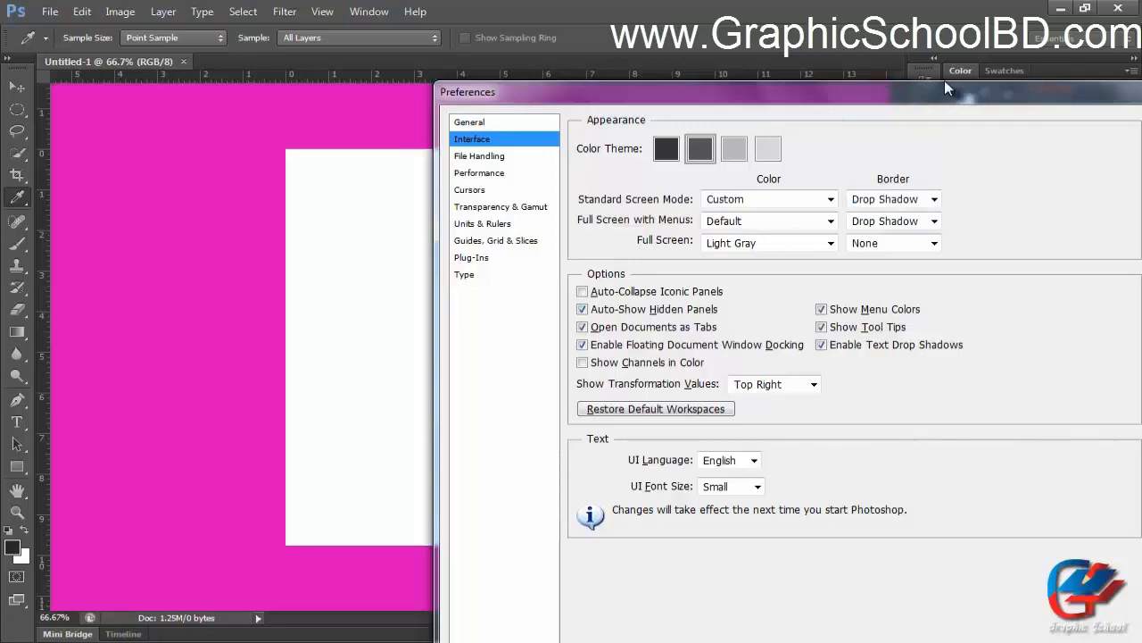
left_click_drag(944, 80, 584, 75)
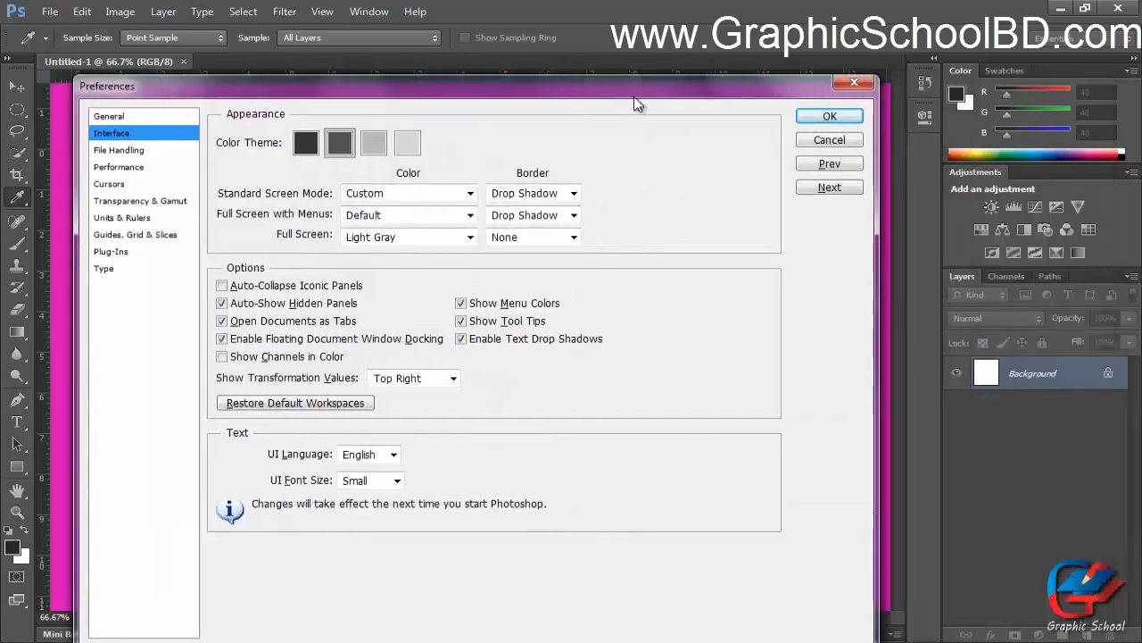
left_click(849, 143)
Switch to the Move tool.
key("v")
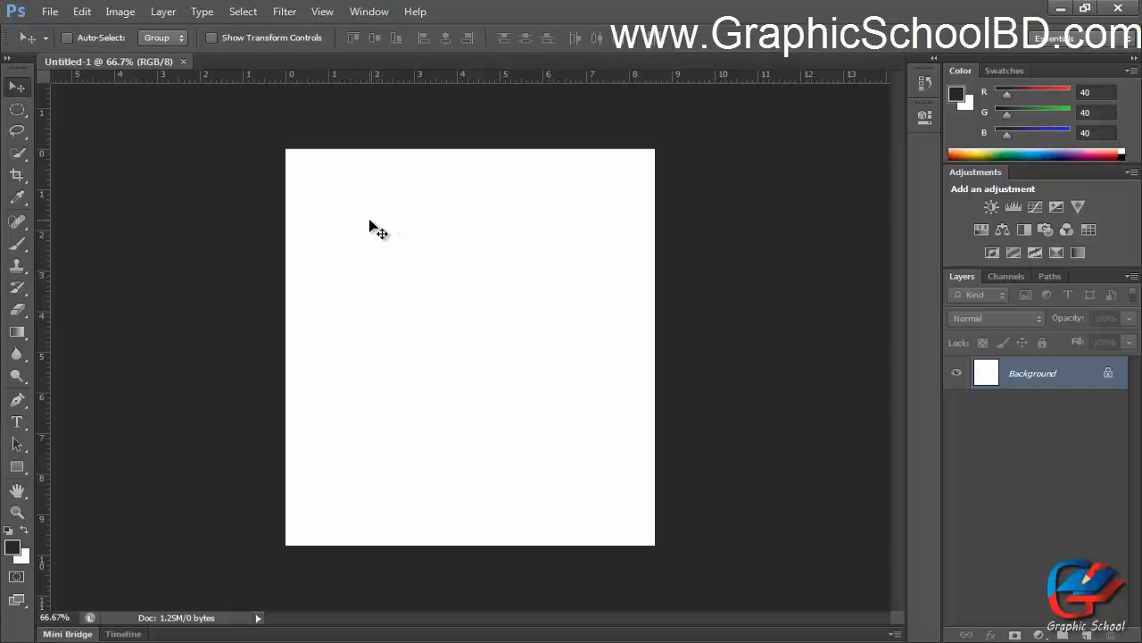
Switch to Full Screen with Menus mode and set its colour to Light Gray in Interface preferences.
key("f")
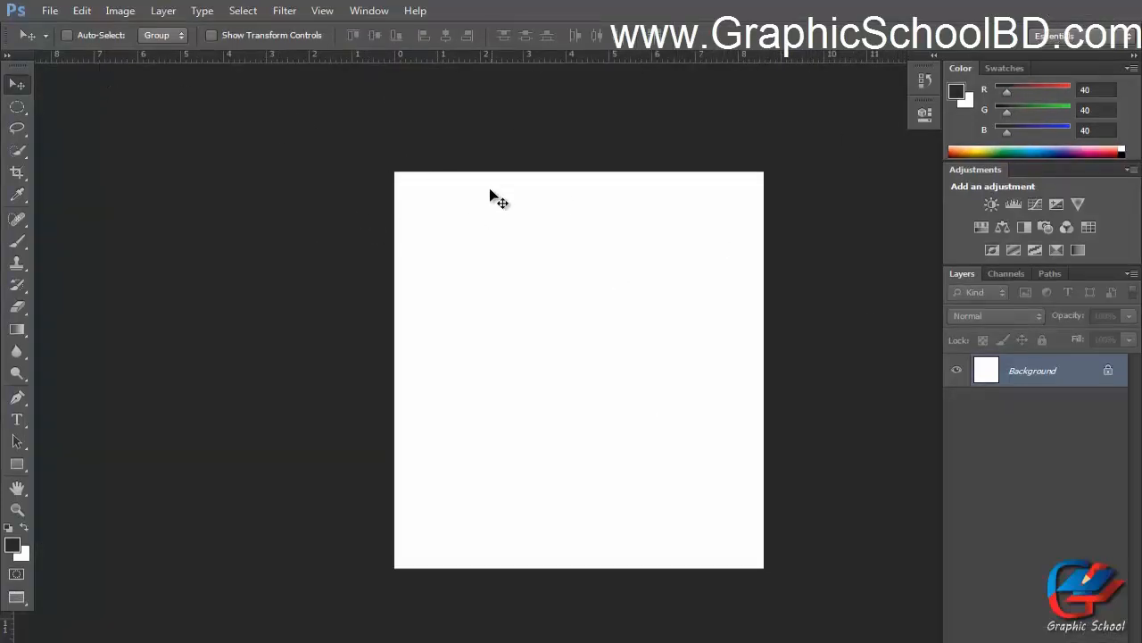
key("i")
key("ctrl+k")
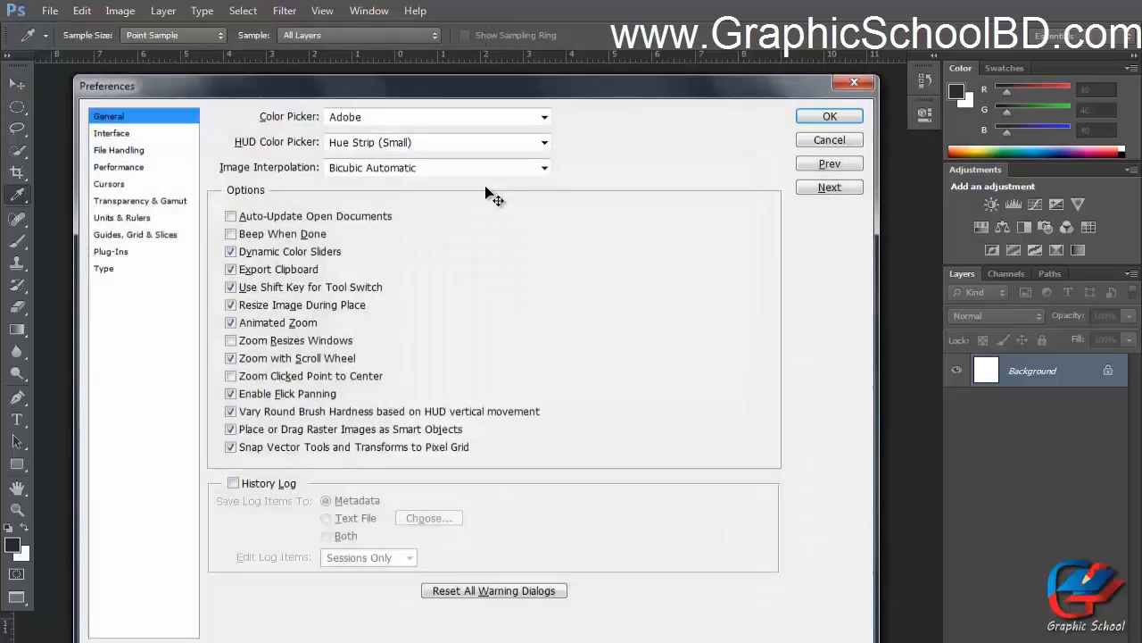
left_click_drag(420, 94, 866, 66)
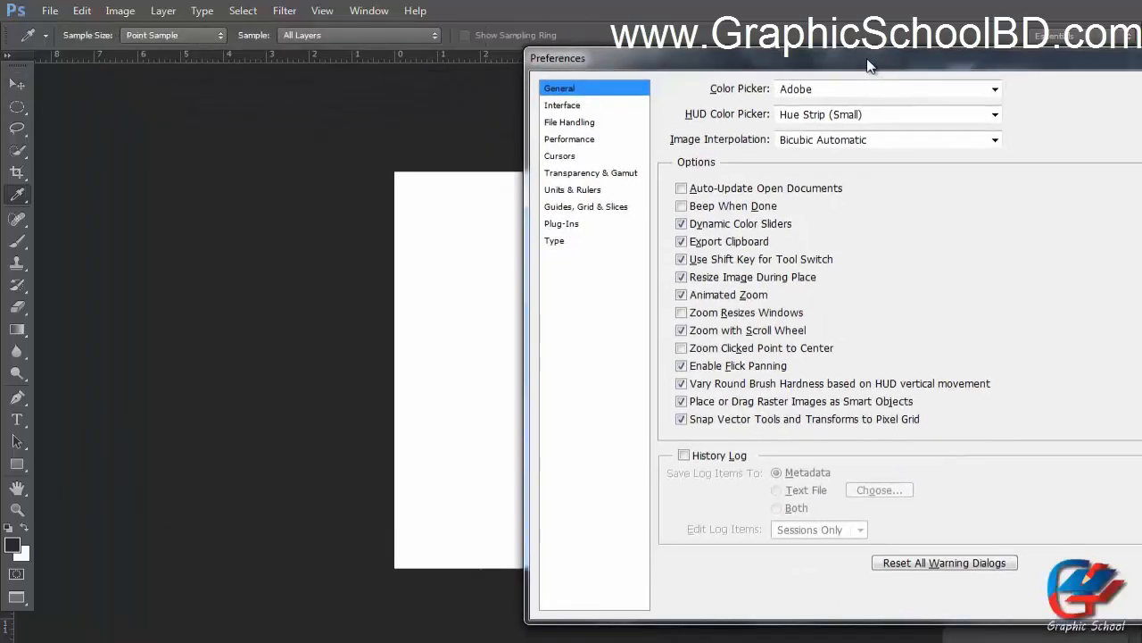
left_click(578, 106)
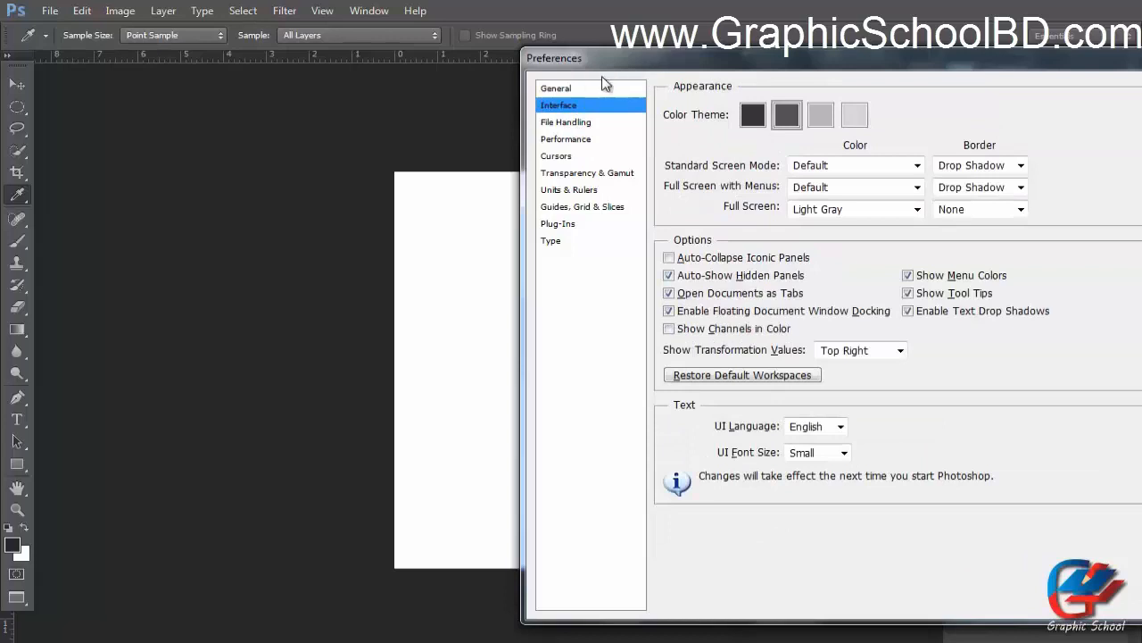
left_click(821, 189)
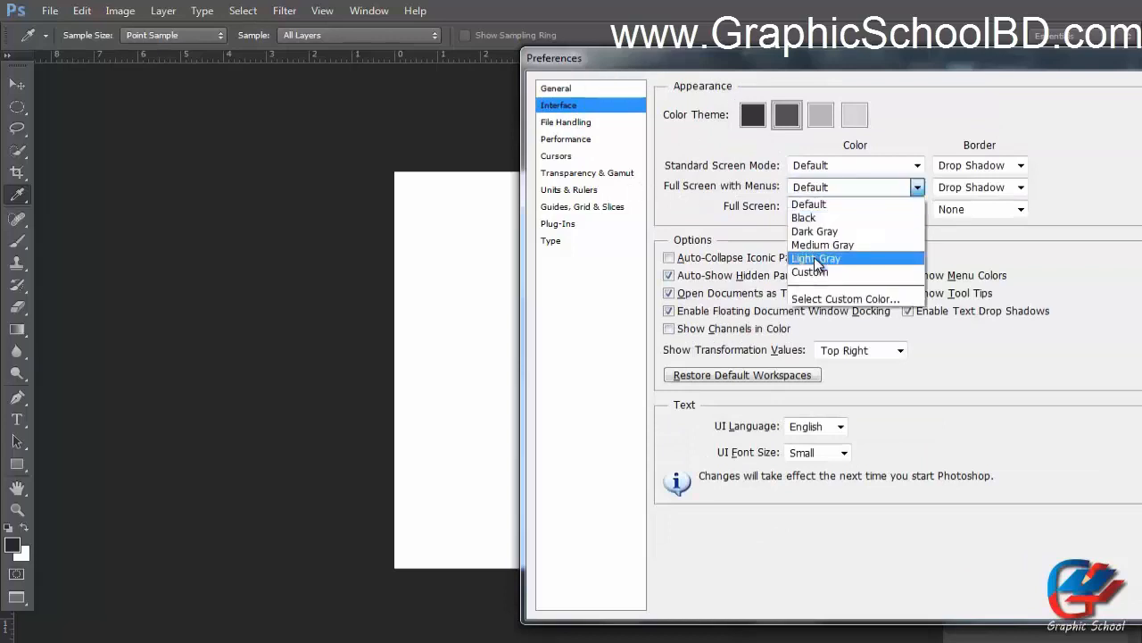
left_click(814, 258)
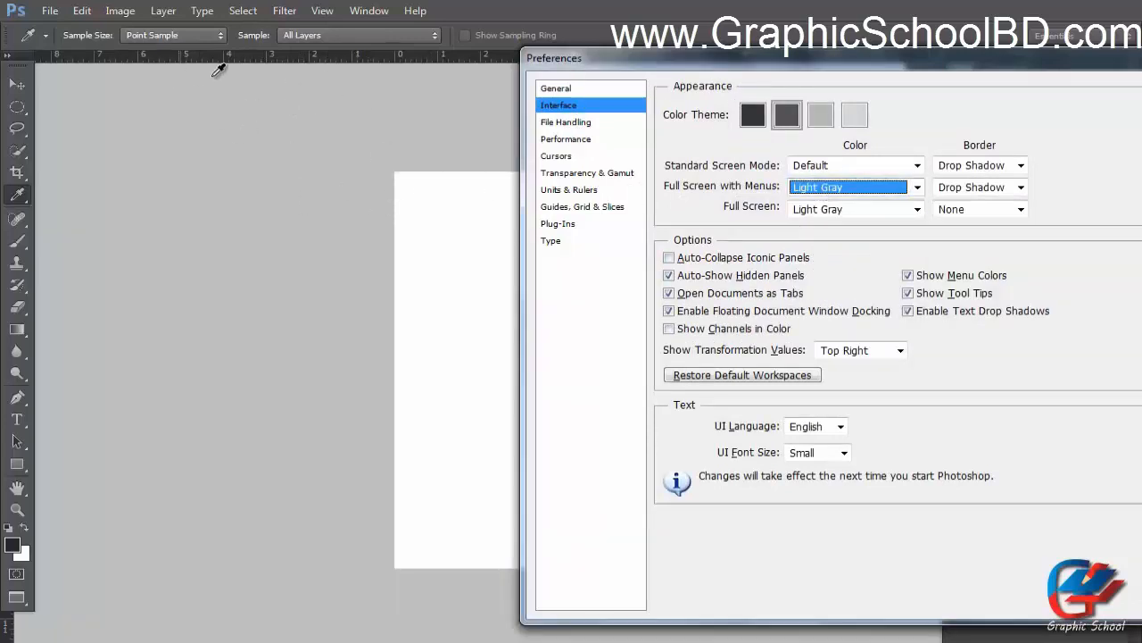
left_click_drag(635, 59, 774, 223)
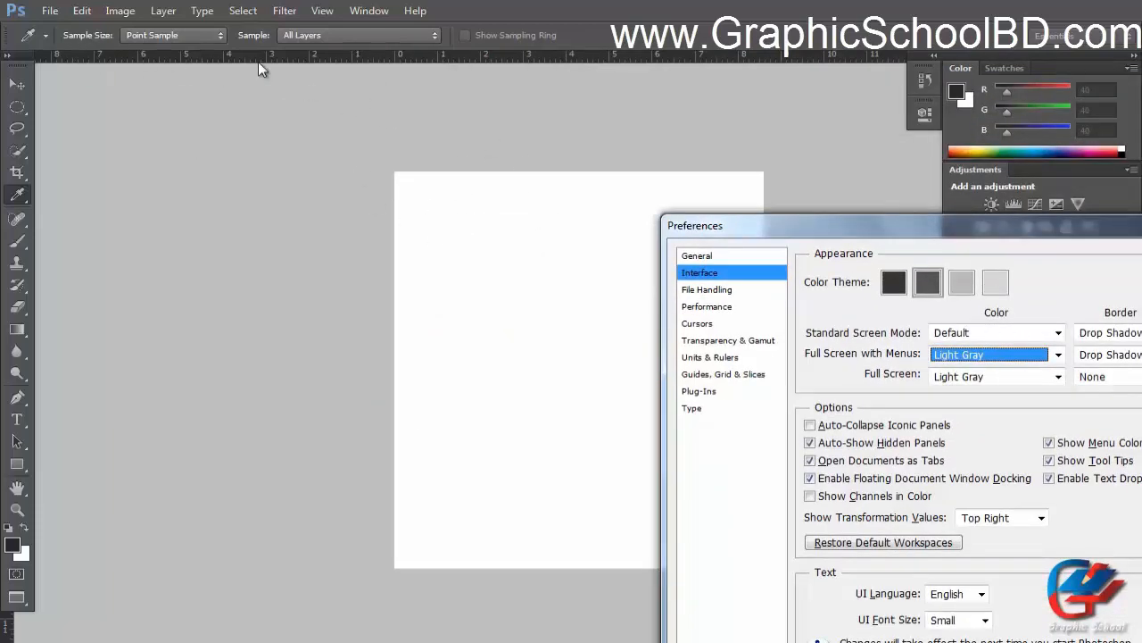
left_click_drag(813, 223, 579, 127)
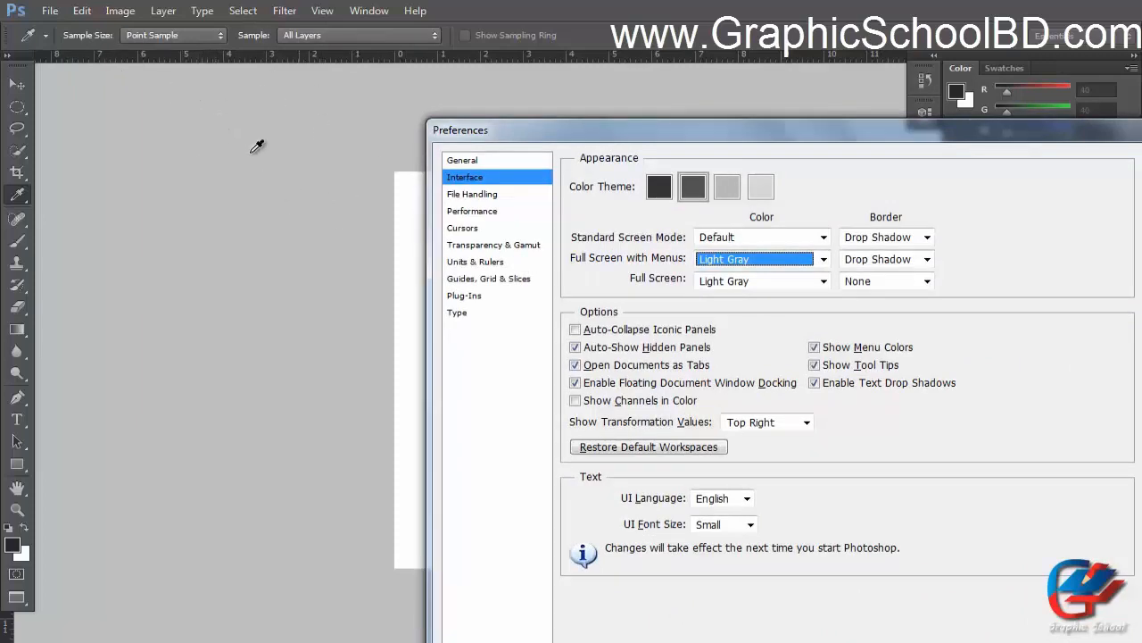
left_click_drag(565, 127, 503, 140)
left_click(714, 258)
left_click(692, 327)
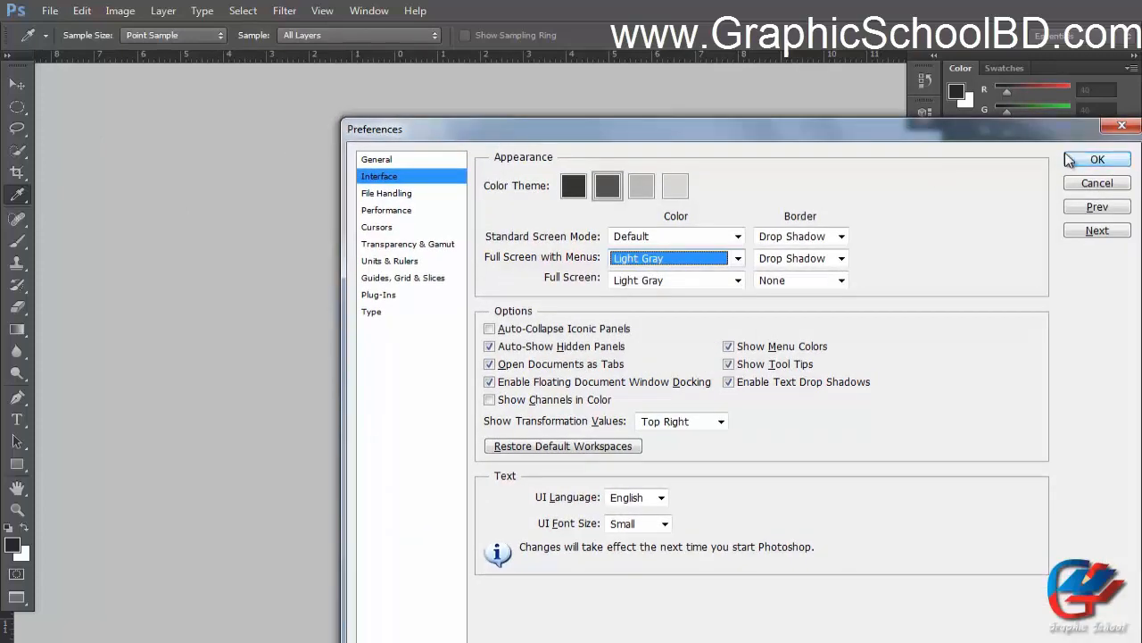
left_click(1093, 159)
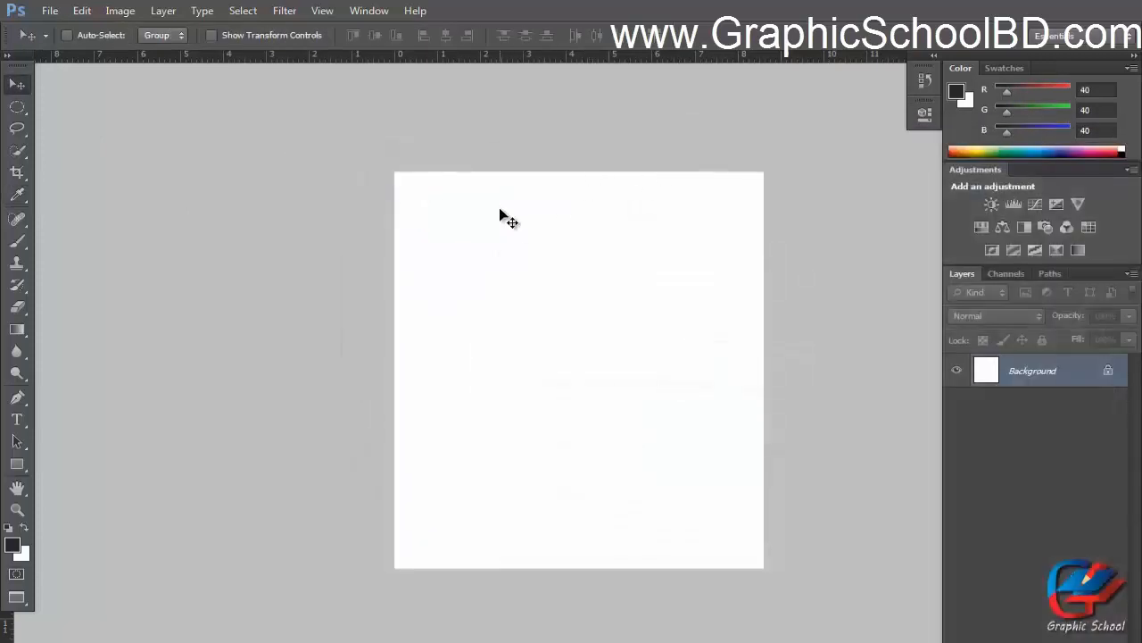
Switch to Full Screen mode and set its colour to Custom in Interface preferences.
key("f")
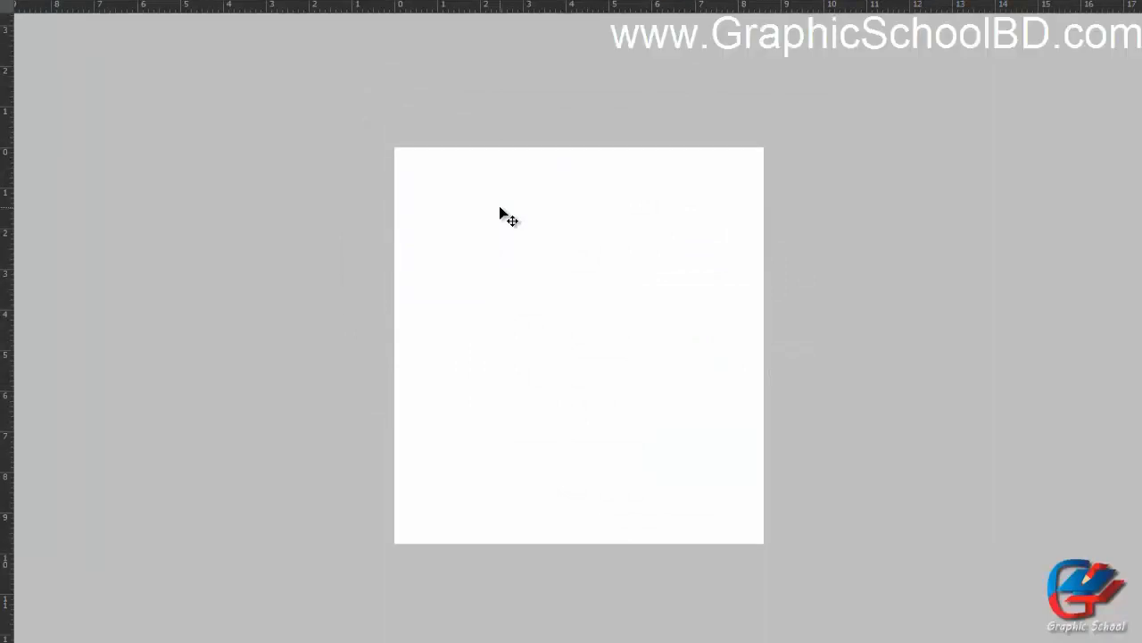
key("ctrl+k")
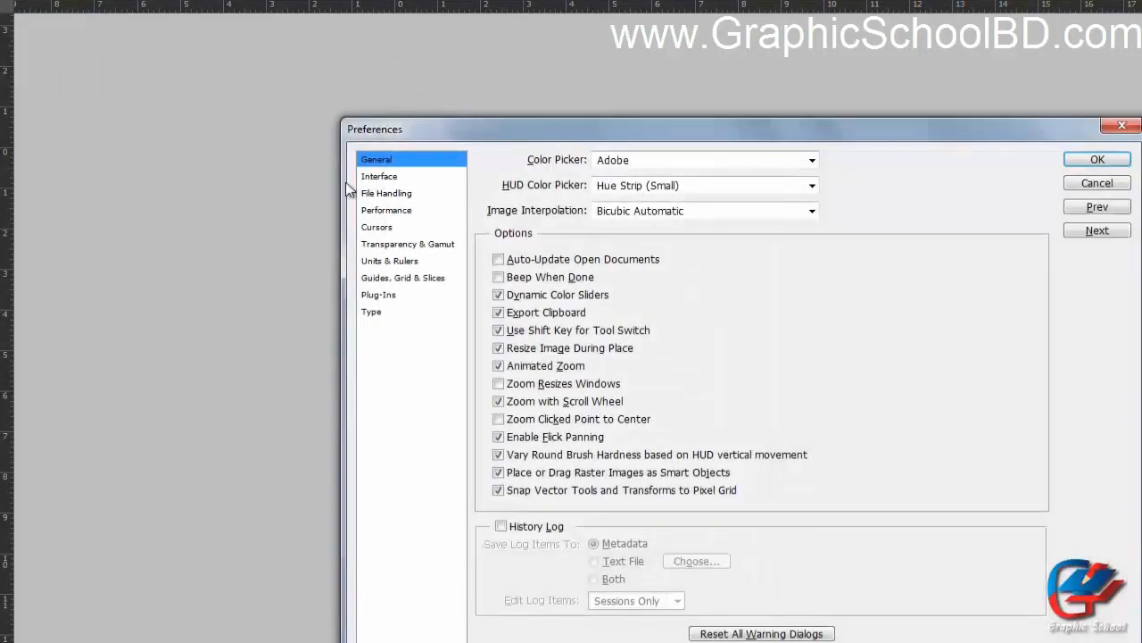
left_click(379, 178)
left_click(639, 280)
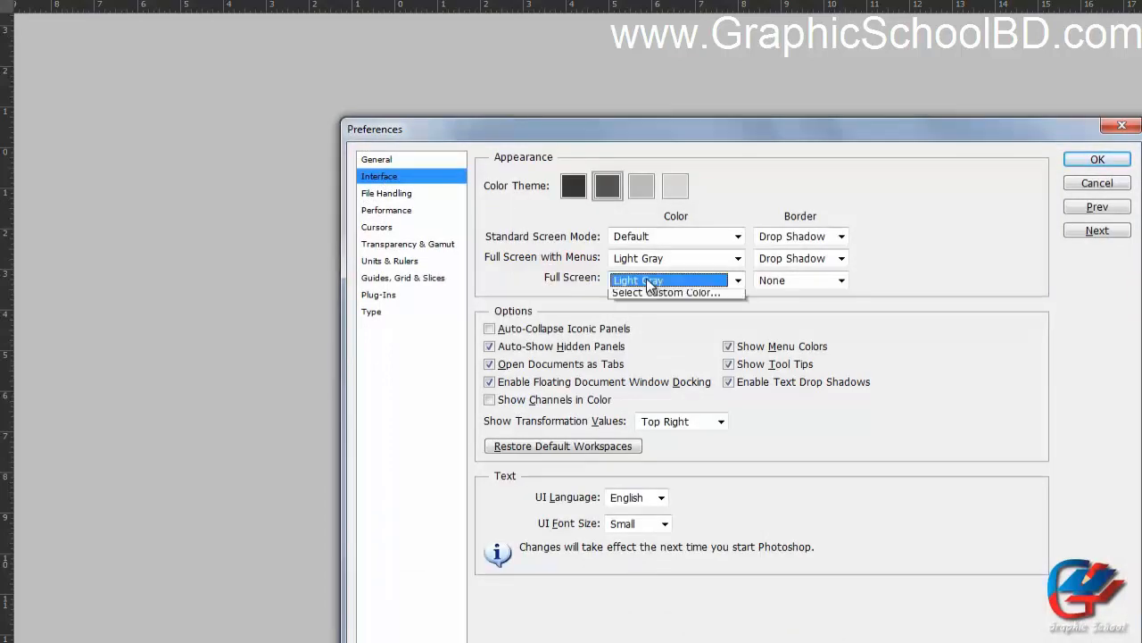
left_click(656, 350)
left_click(649, 281)
left_click(645, 327)
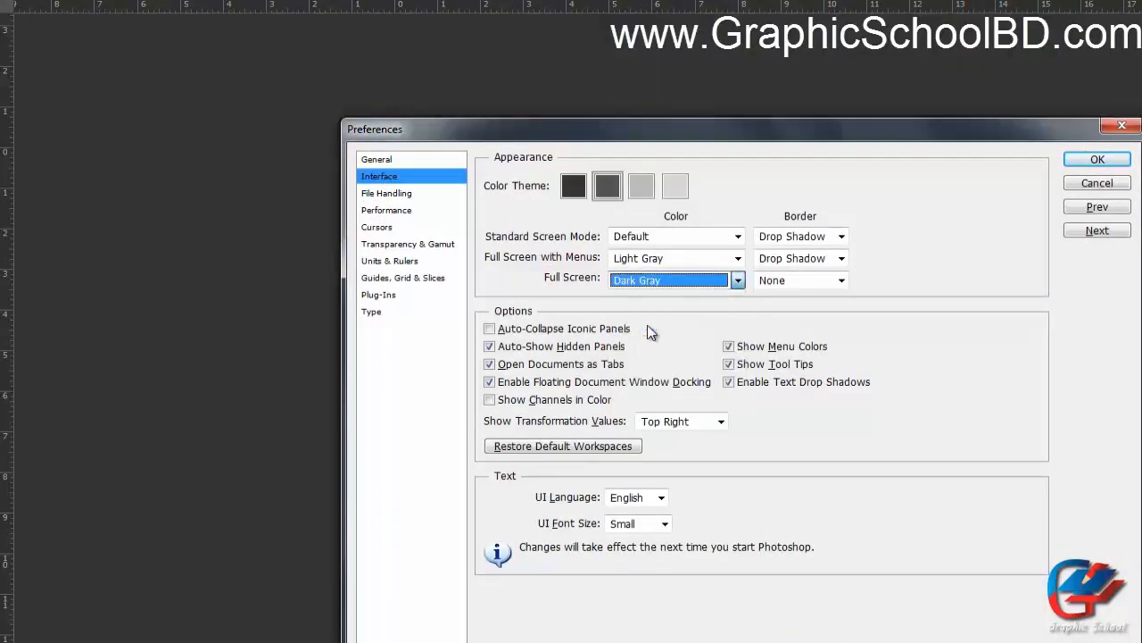
left_click(645, 284)
left_click(648, 364)
left_click(649, 281)
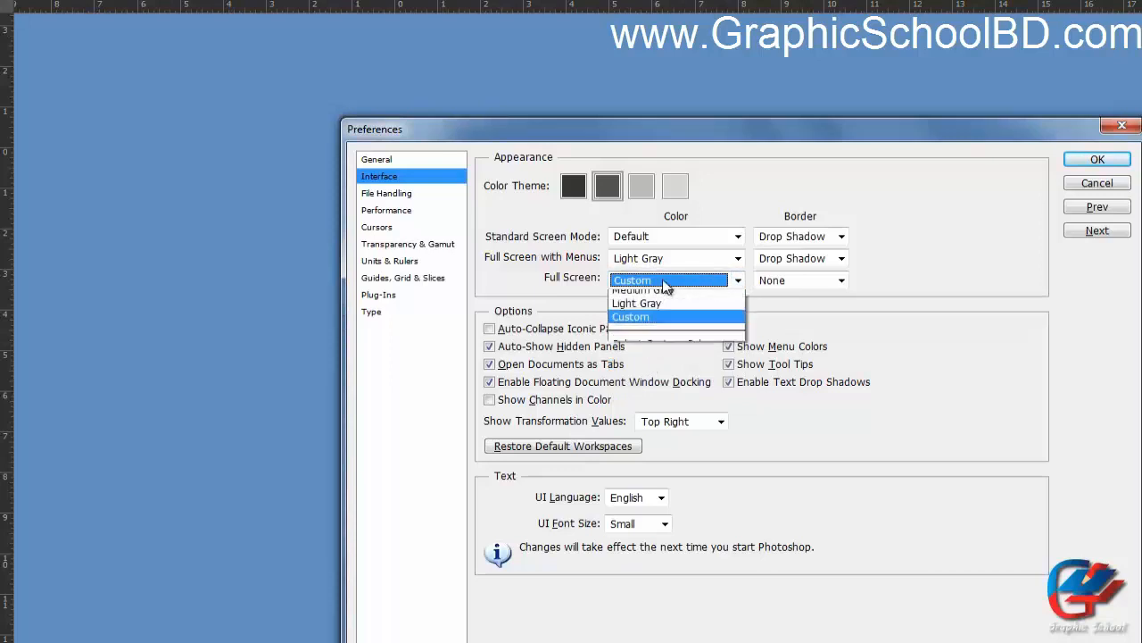
left_click(649, 284)
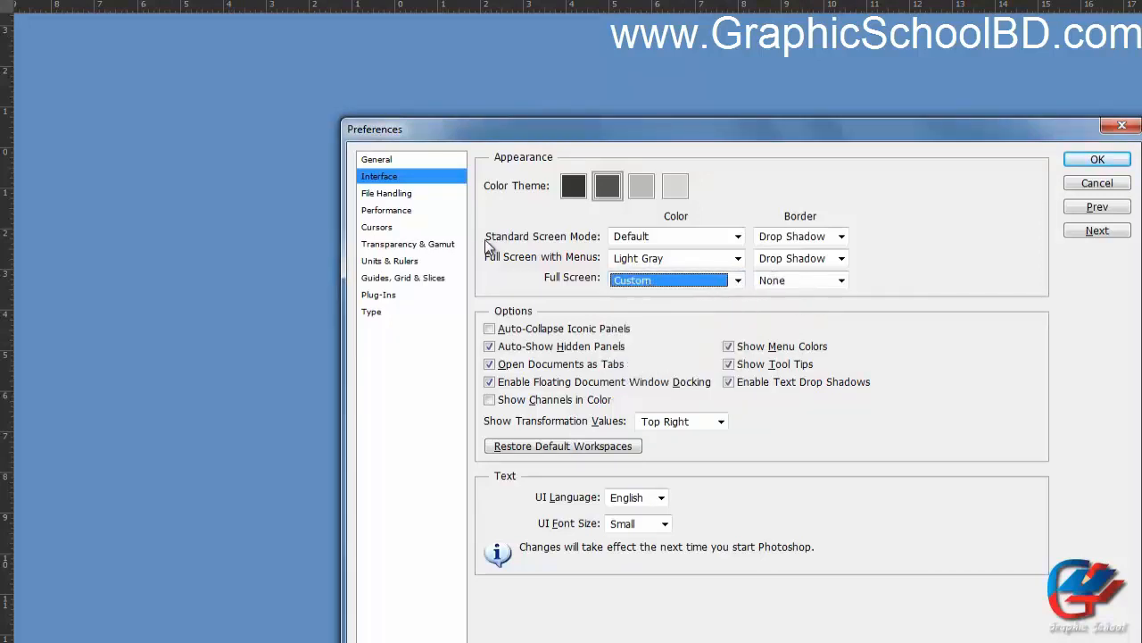
left_click(1096, 161)
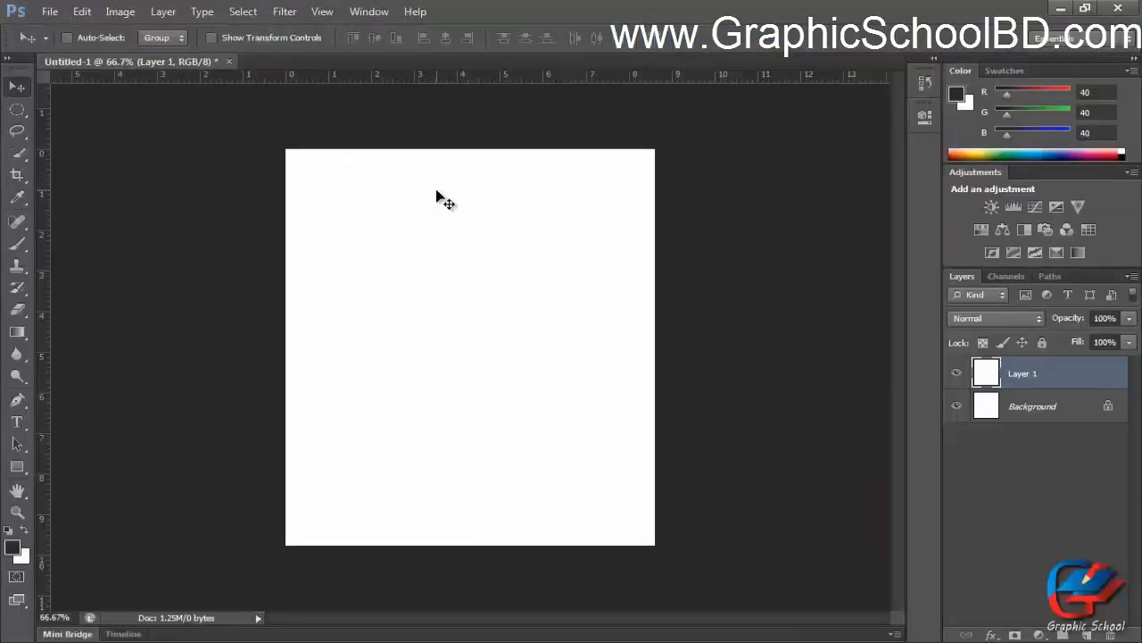
Return to Standard Screen Mode and open and close the Interface preferences.
key("f")
key("i")
key("ctrl+k")
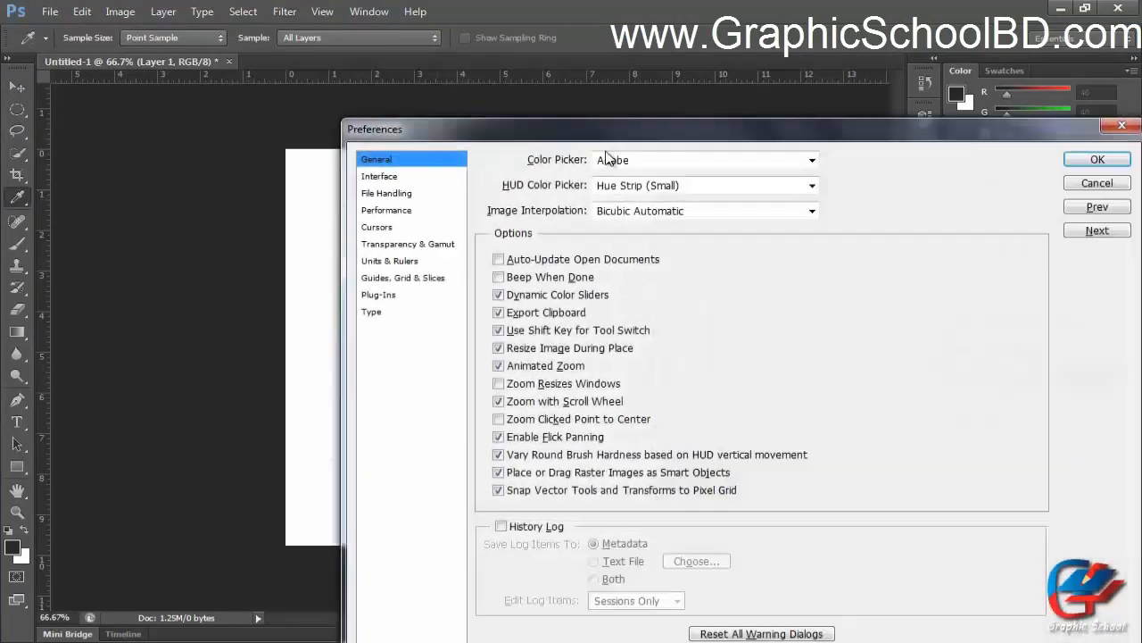
left_click_drag(619, 134, 594, 73)
left_click(355, 114)
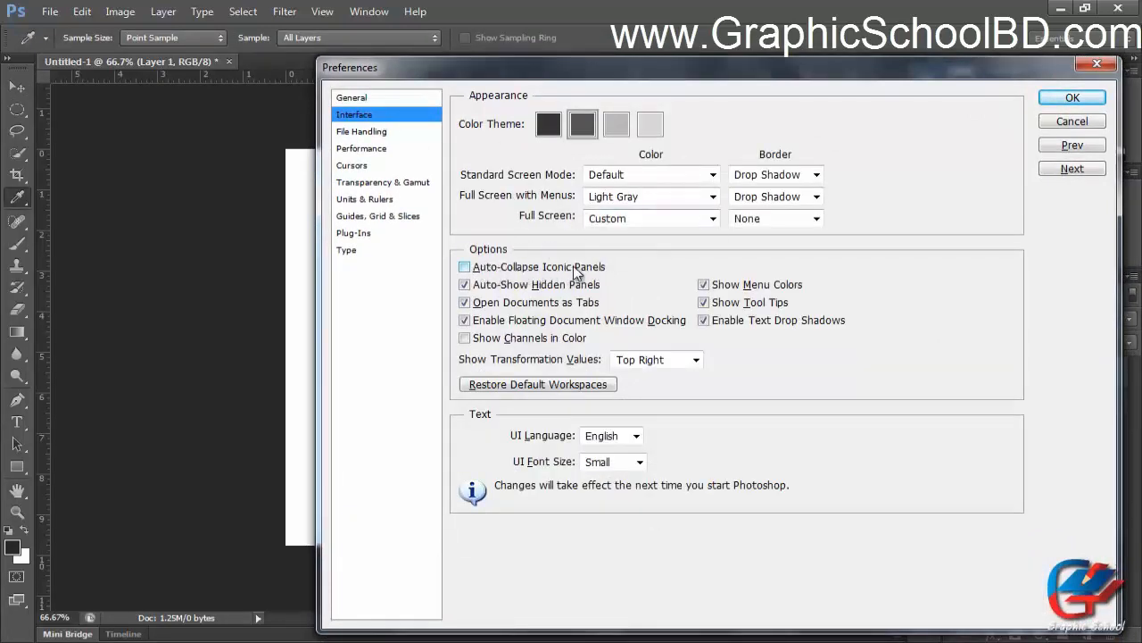
left_click_drag(779, 77, 468, 61)
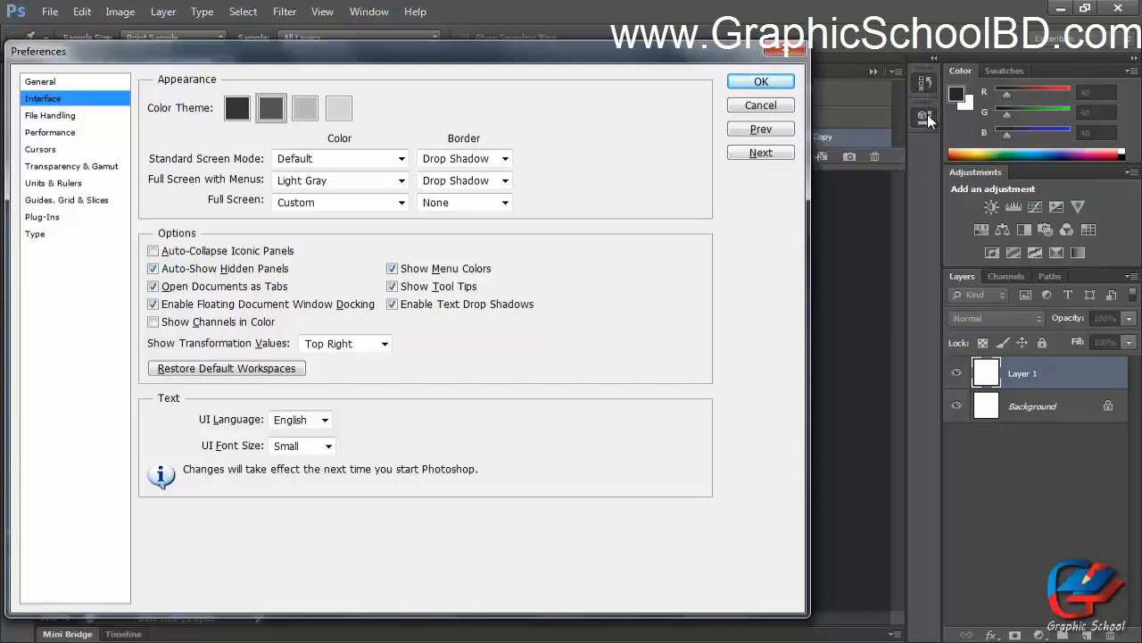
left_click(920, 84)
left_click_drag(695, 47, 745, 60)
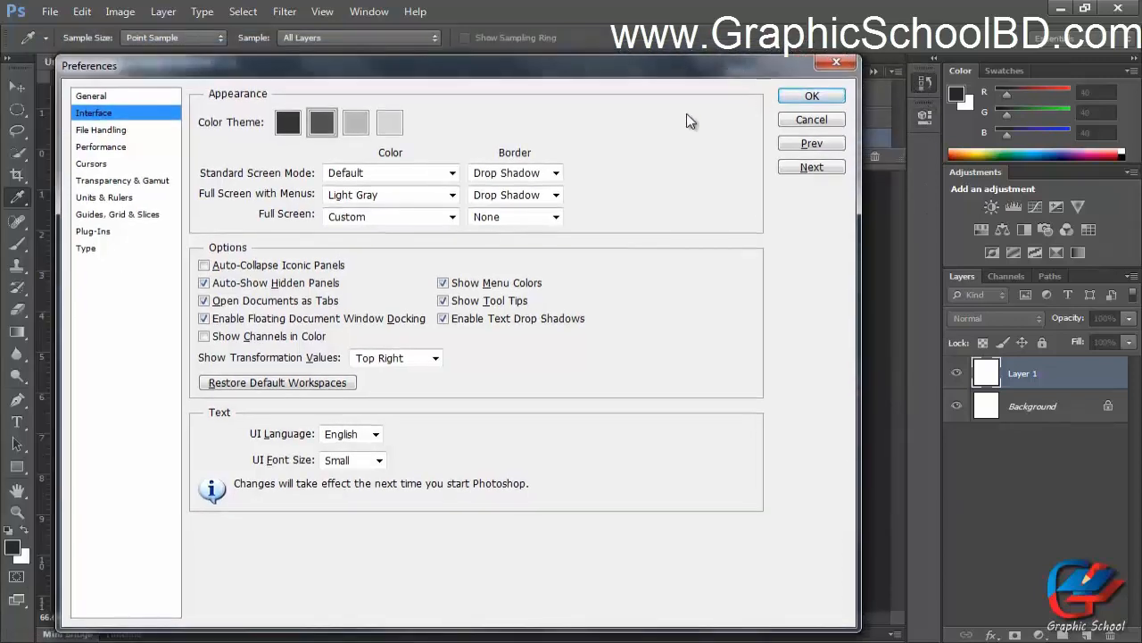
left_click(203, 266)
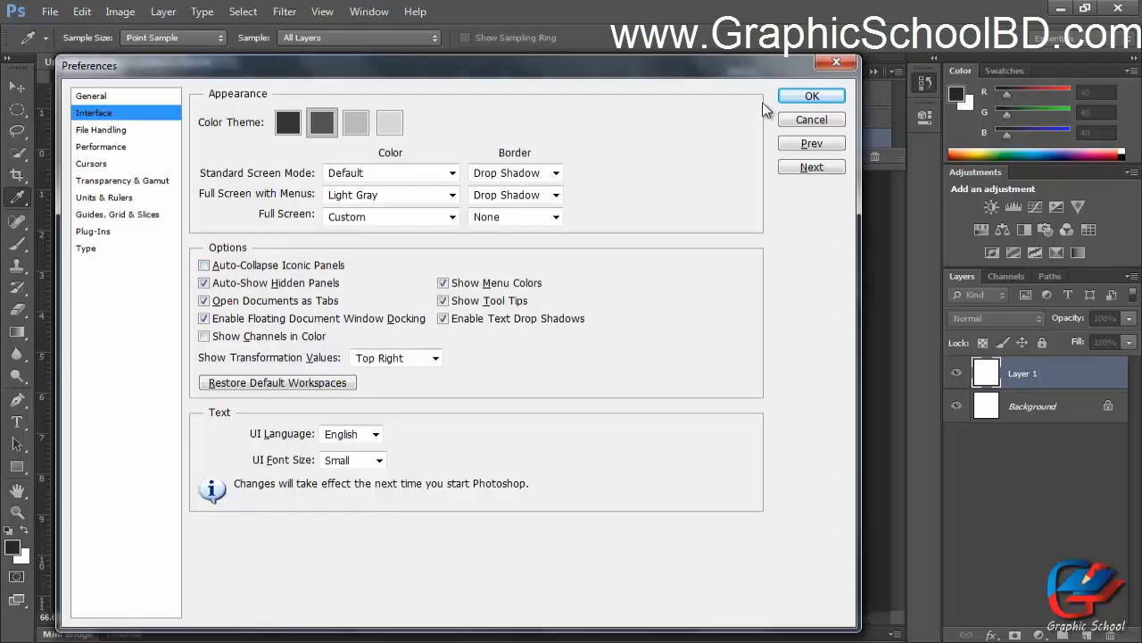
left_click(808, 97)
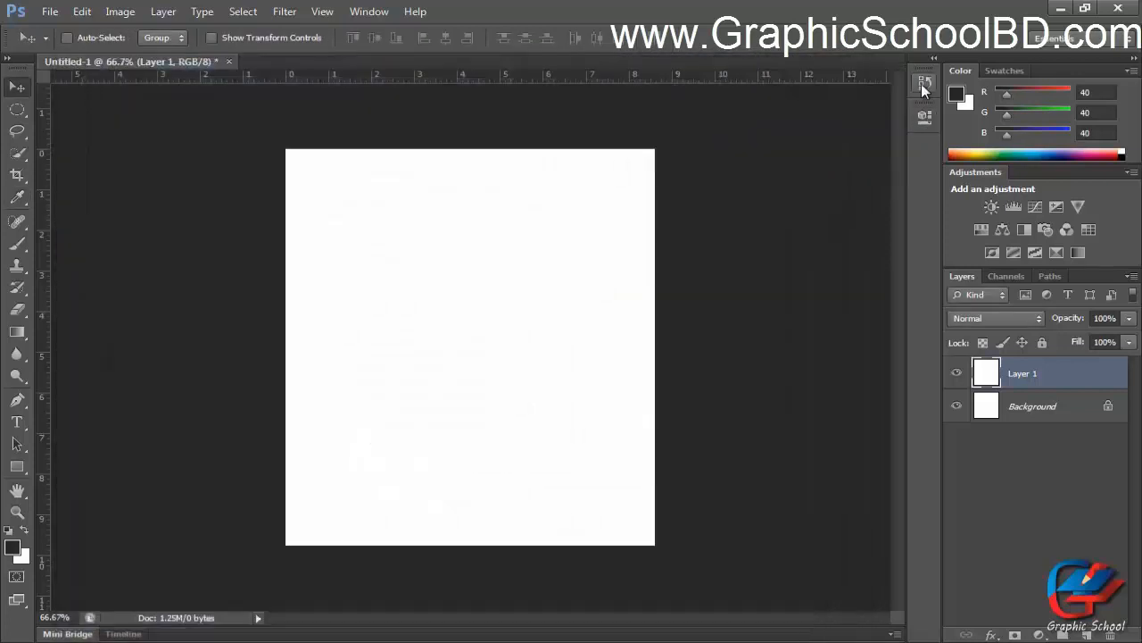
Open the History panel and switch between several tools to see how it behaves.
left_click(921, 84)
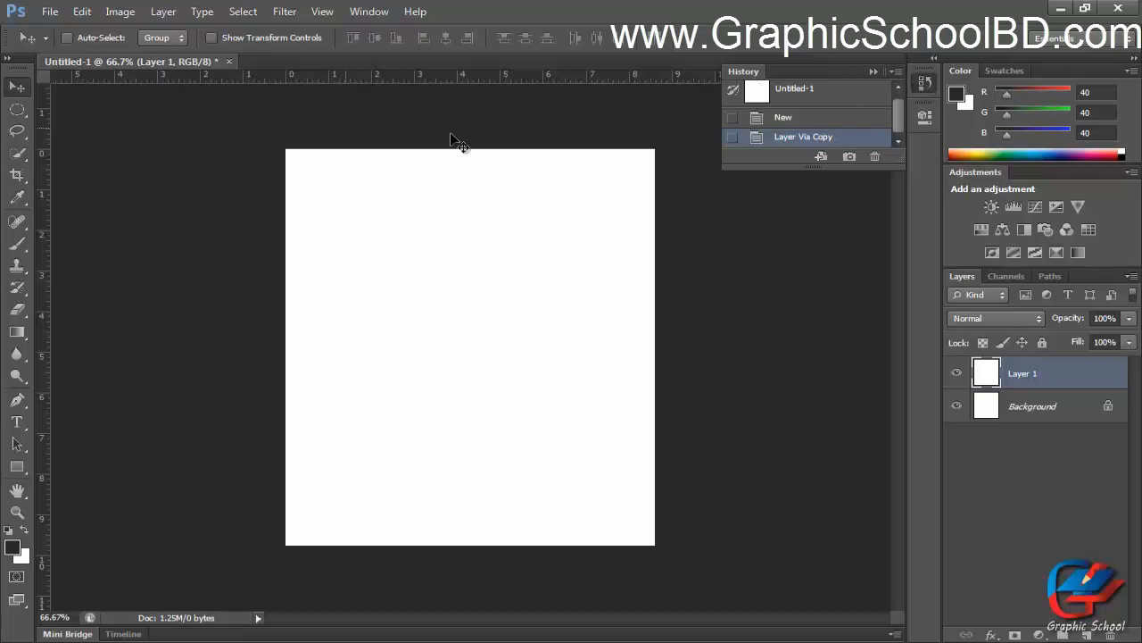
left_click(16, 113)
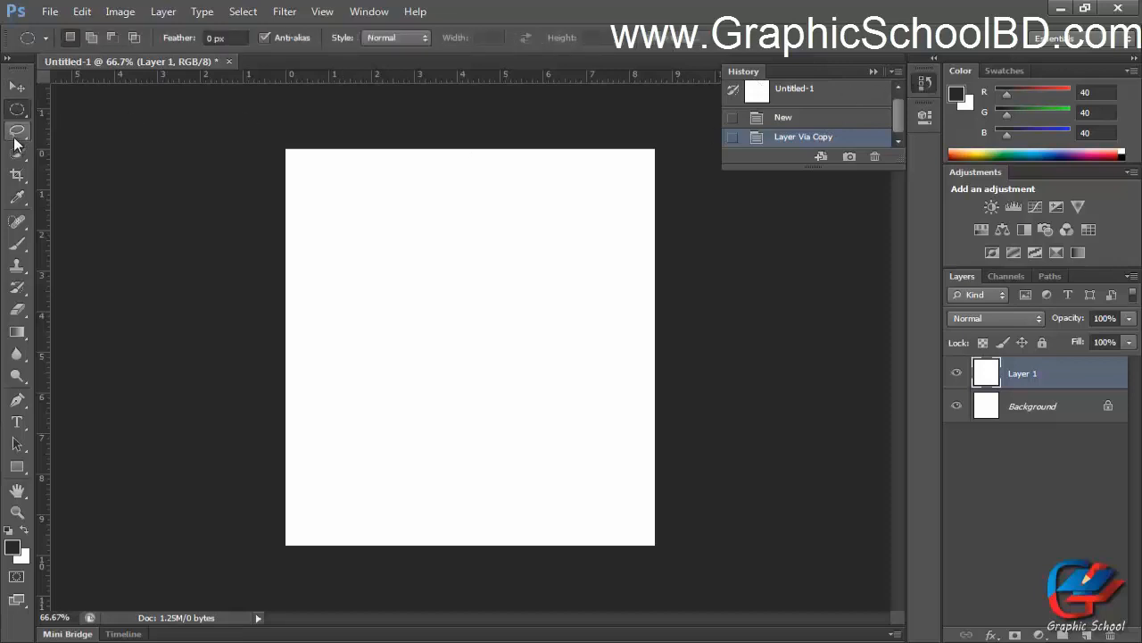
left_click(17, 197)
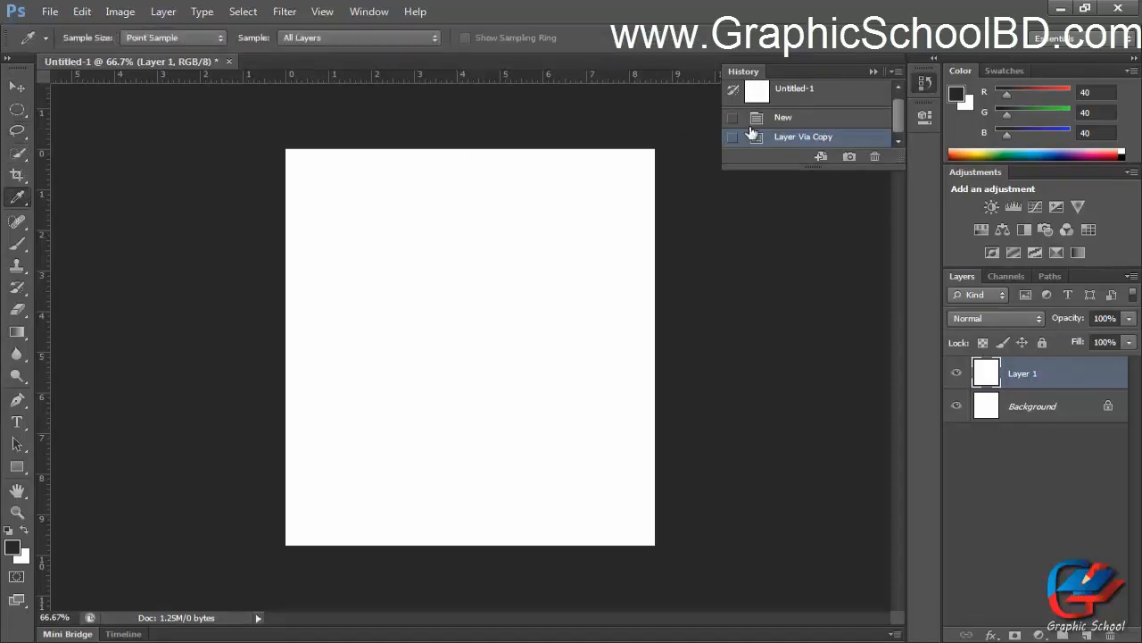
left_click(16, 157)
left_click(17, 109)
key("i")
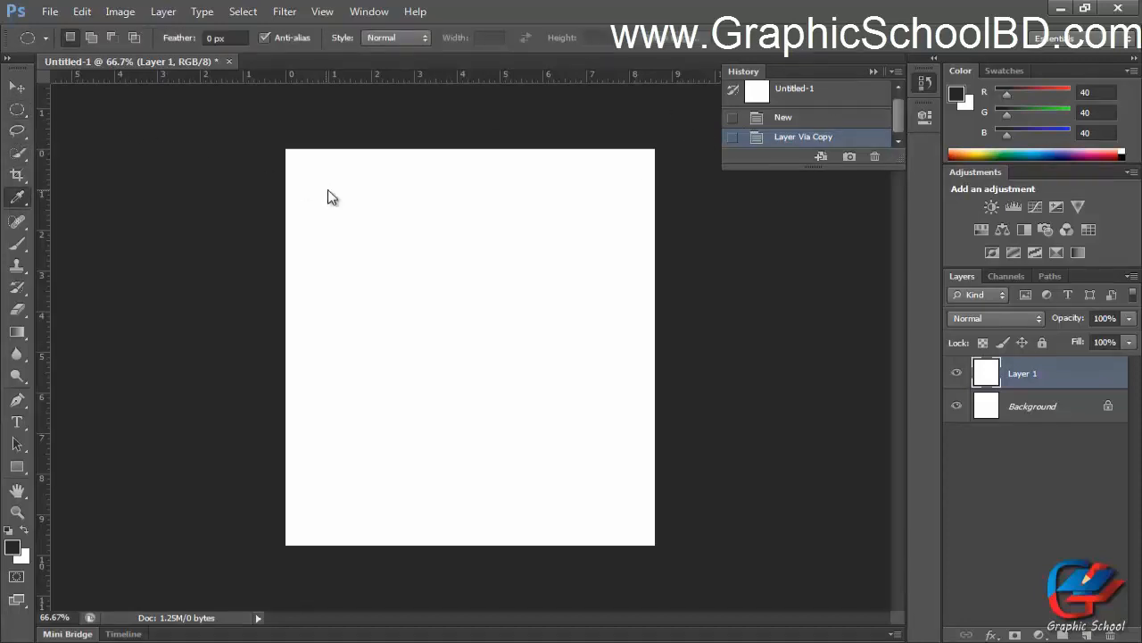
Enable Auto-Collapse Iconic Panels in Interface preferences and switch tools to test it on the History panel.
key("ctrl+k")
left_click(104, 114)
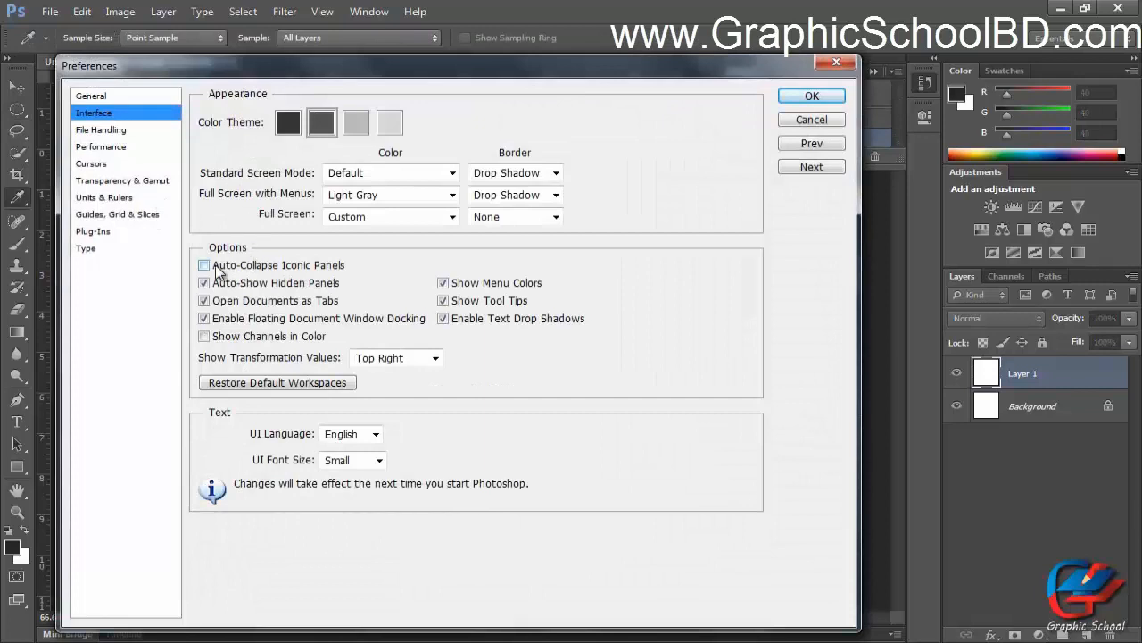
left_click(802, 102)
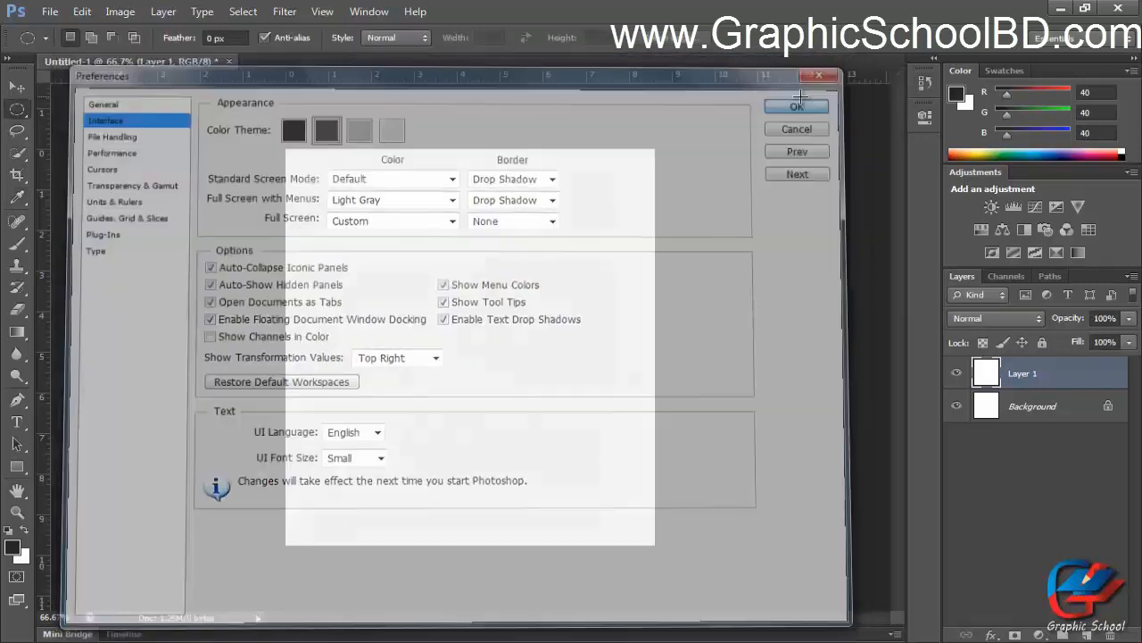
key("m")
left_click(925, 82)
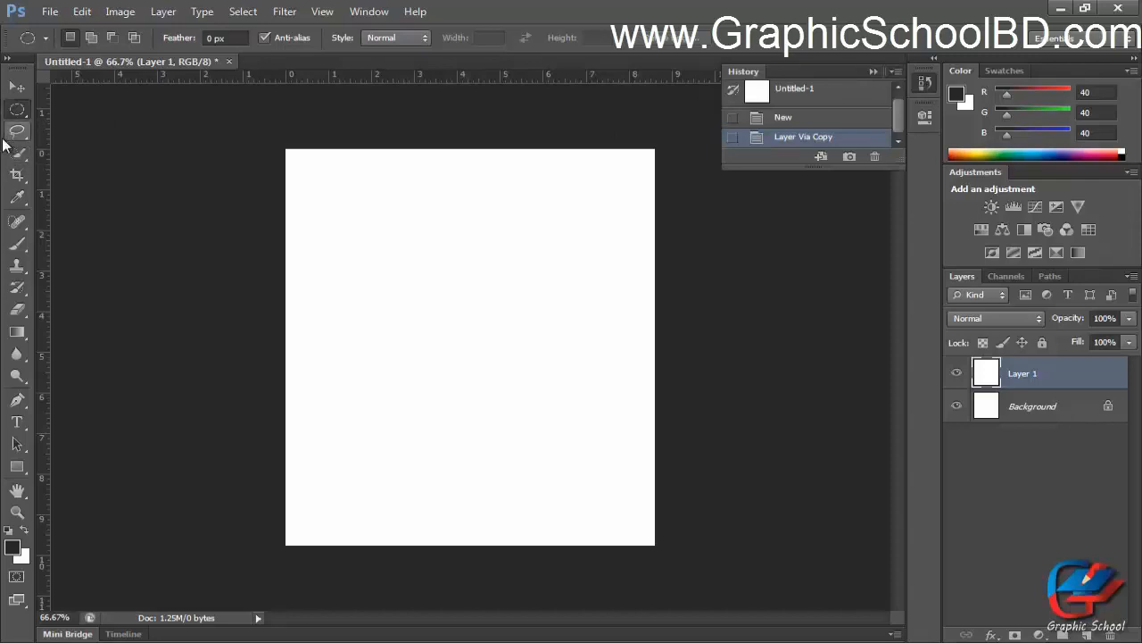
left_click(17, 177)
left_click(17, 152)
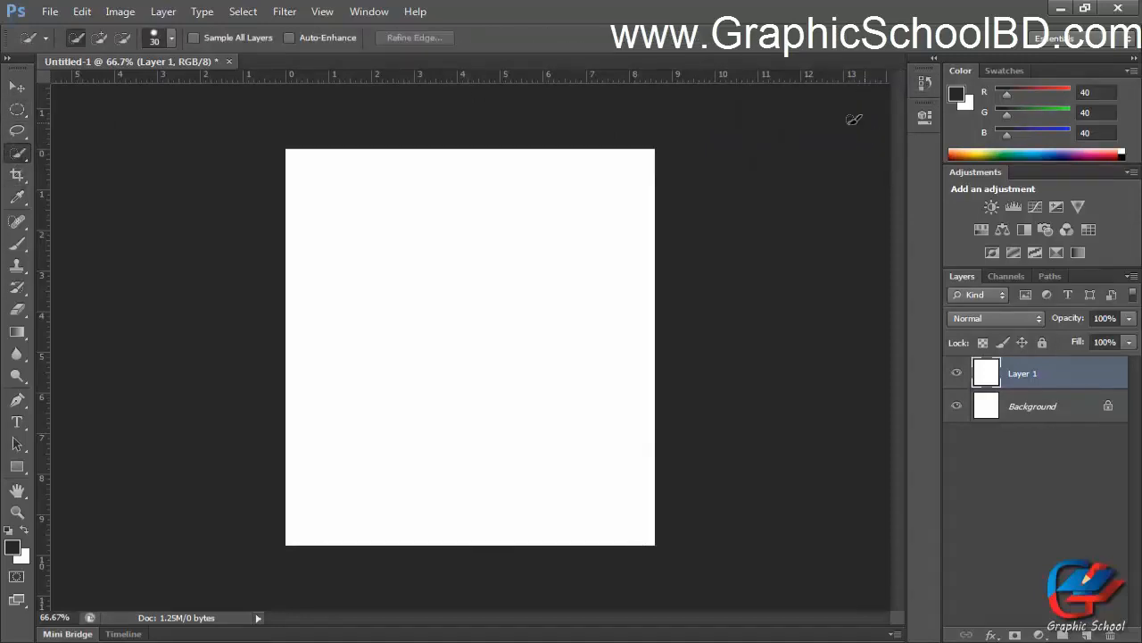
Expand the History panel again and switch to the Lasso tool to check the collapsing.
left_click(924, 86)
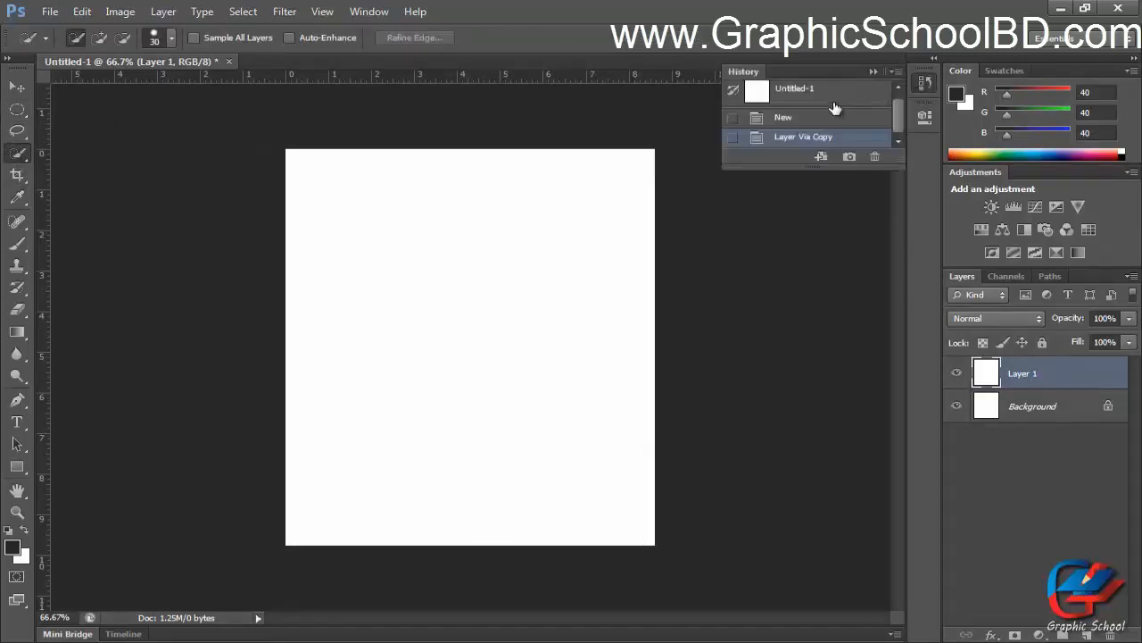
left_click(875, 72)
left_click(925, 84)
left_click(15, 131)
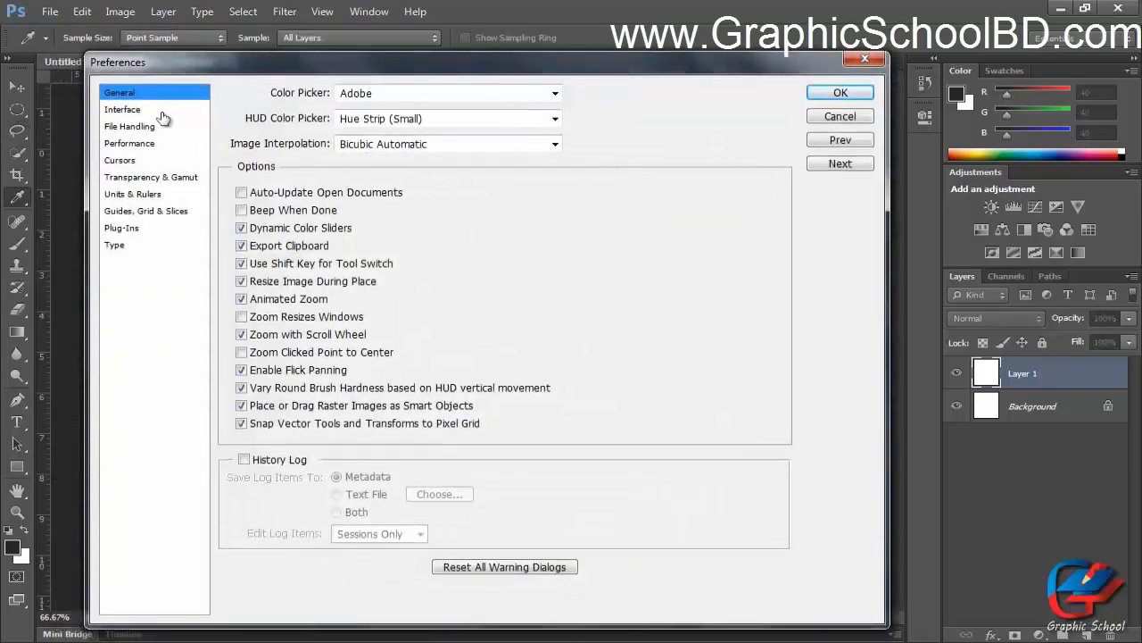
Review the Interface preference options and close Preferences with OK.
left_click(125, 110)
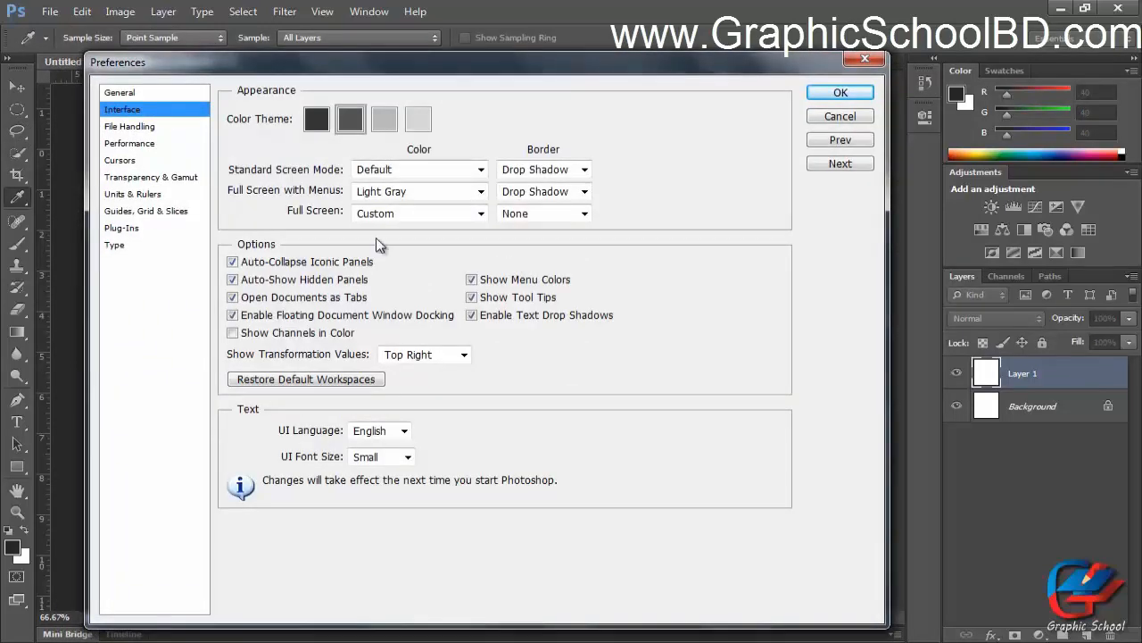
left_click(233, 298)
left_click(254, 300)
left_click(863, 94)
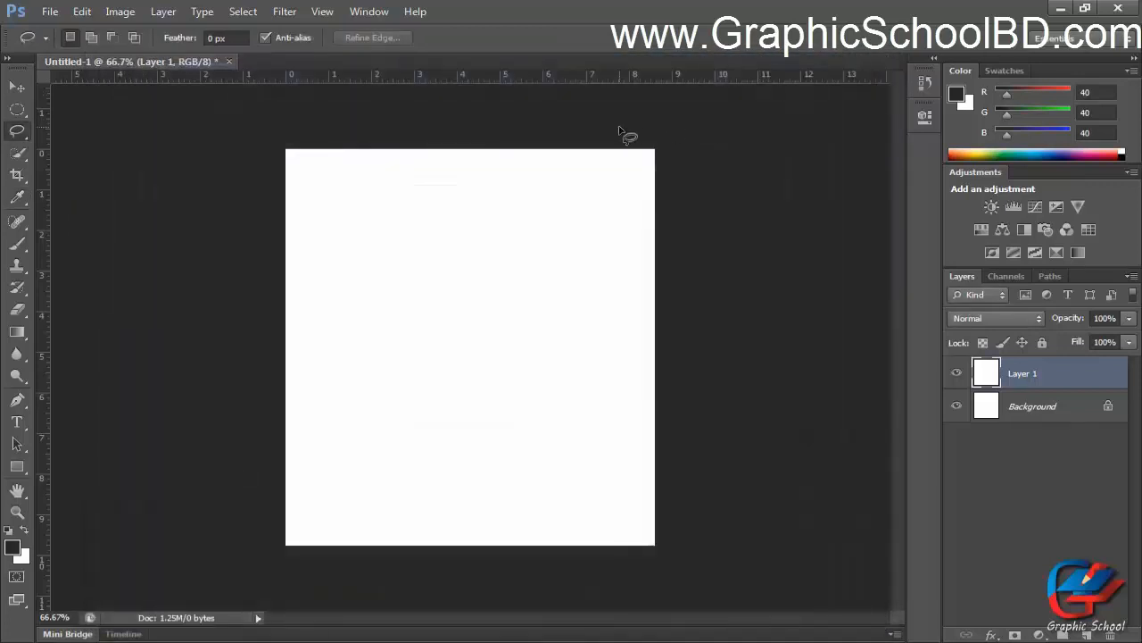
Create a new document with the default settings and switch between the two open document tabs.
key("ctrl+n")
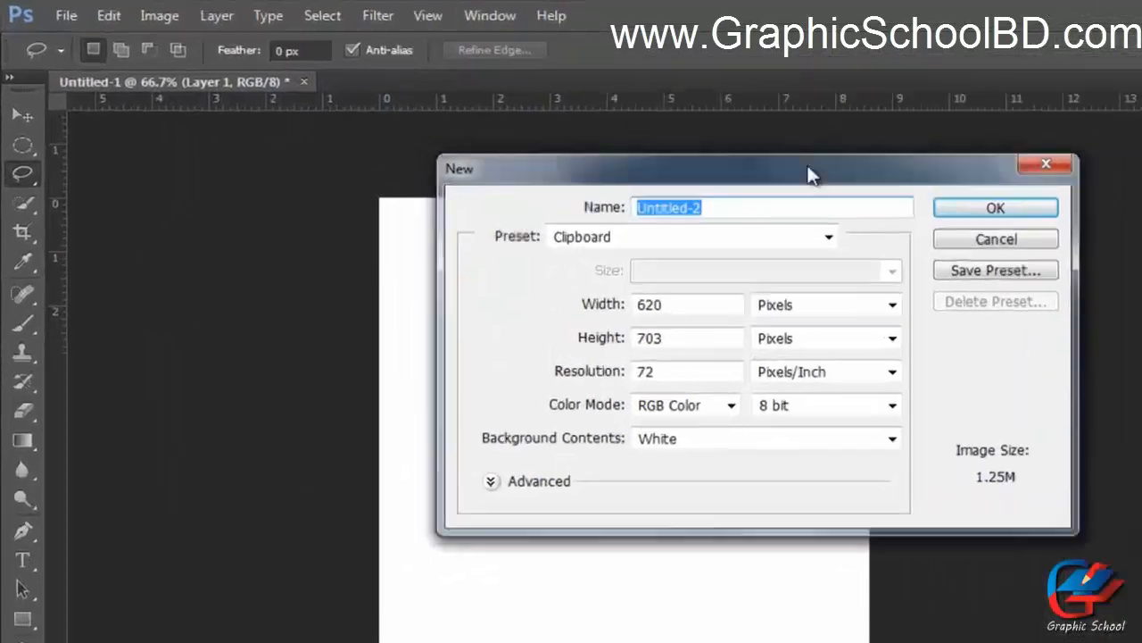
key("Return")
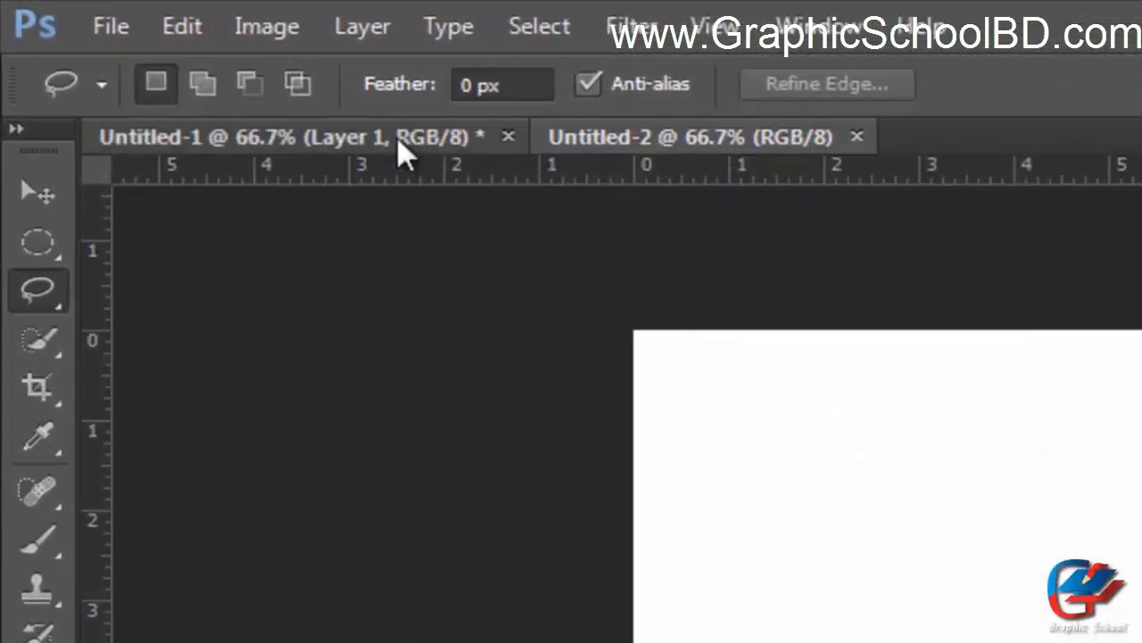
left_click(389, 138)
left_click(572, 146)
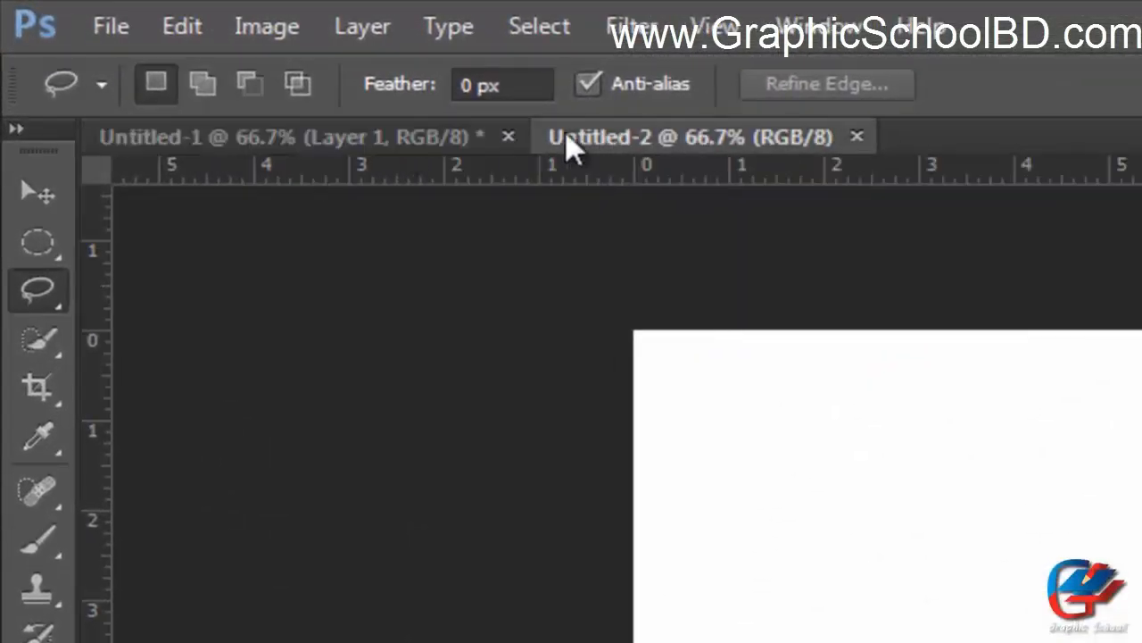
left_click(418, 154)
left_click(555, 134)
left_click(455, 139)
left_click(652, 134)
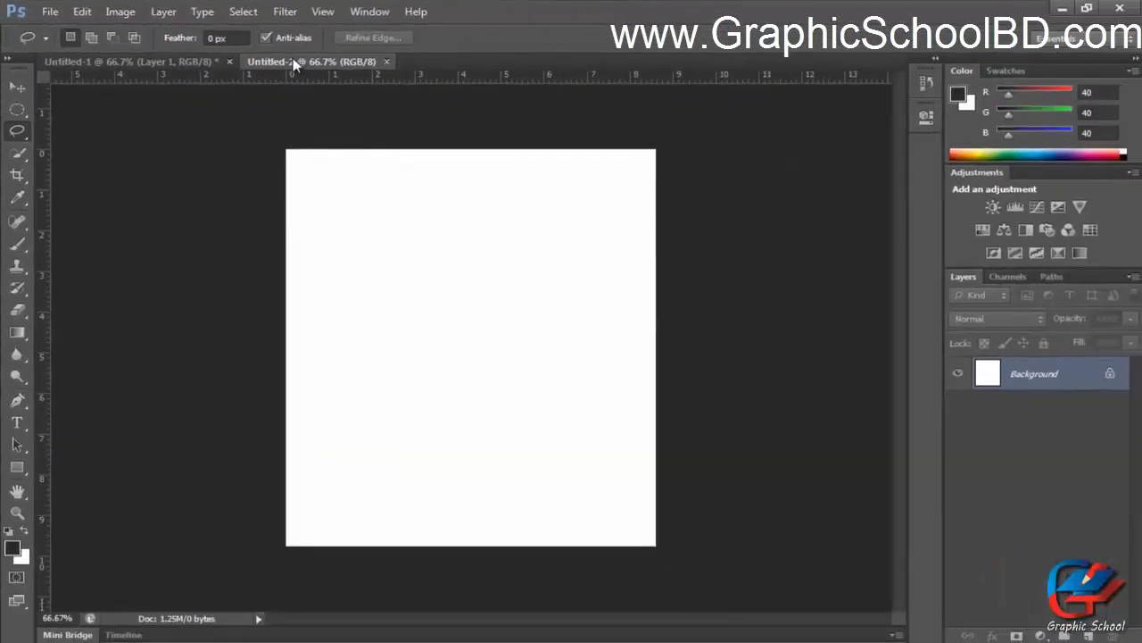
Turn off Open Documents as Tabs in the Interface preferences and confirm with OK.
key("i")
key("ctrl+k")
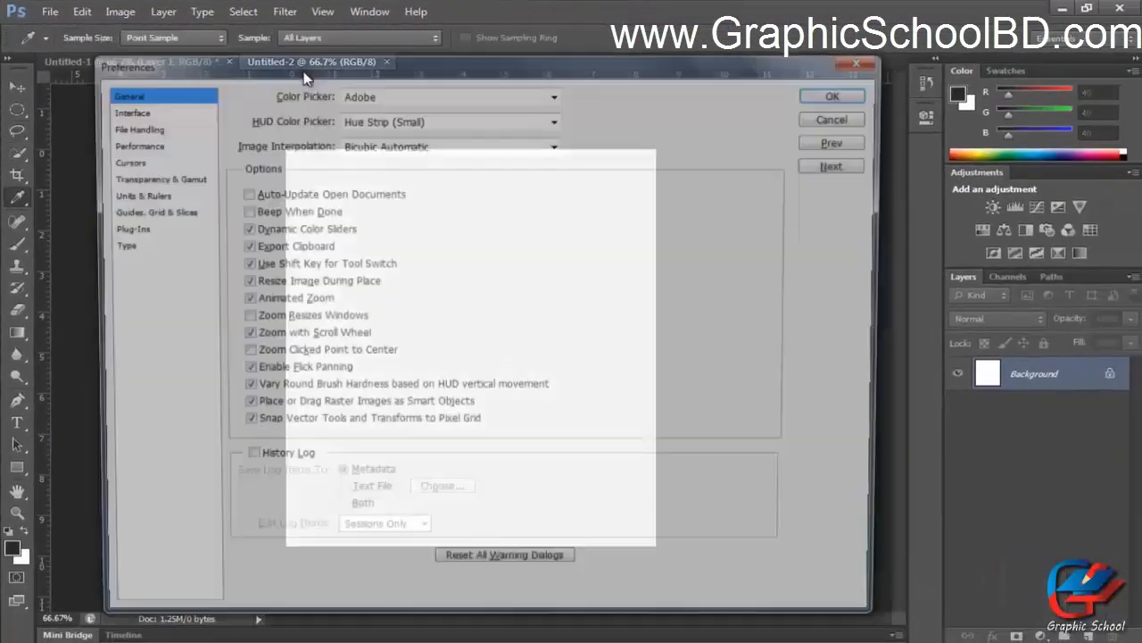
left_click_drag(511, 69, 569, 79)
left_click(188, 119)
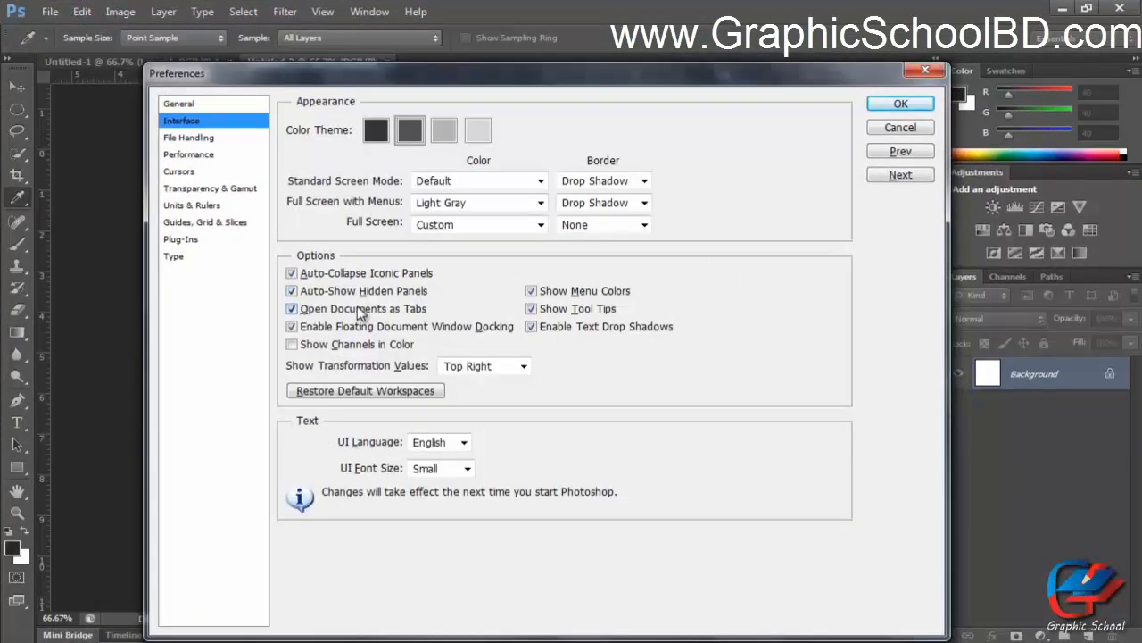
left_click(292, 308)
left_click(896, 104)
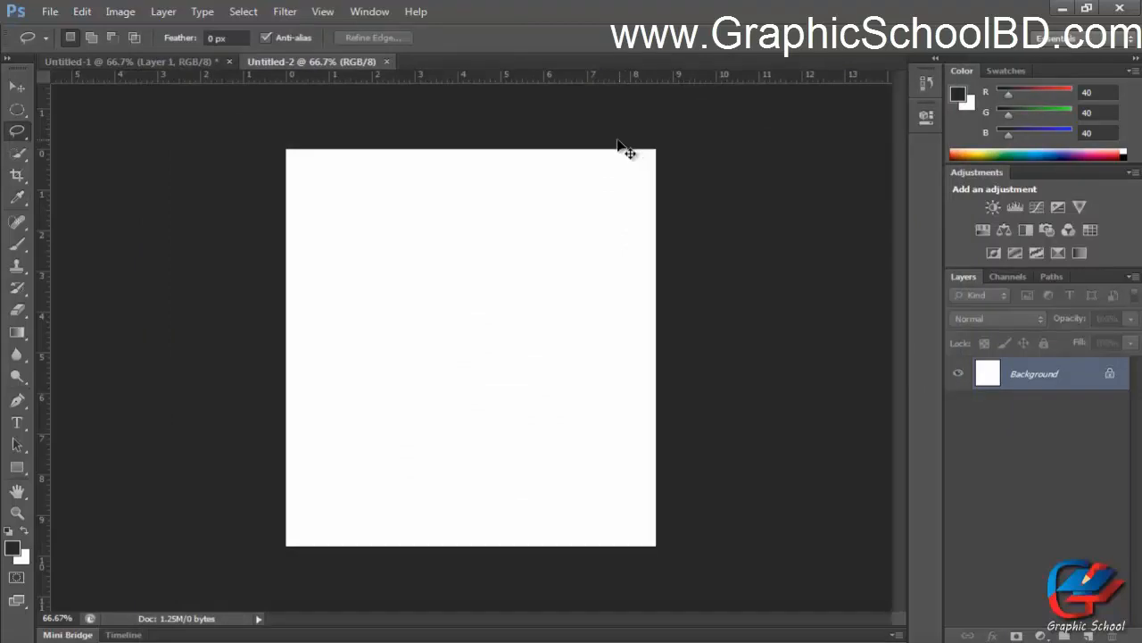
Create a new default document to see how it opens without tabs.
key("ctrl+n")
left_click(743, 159)
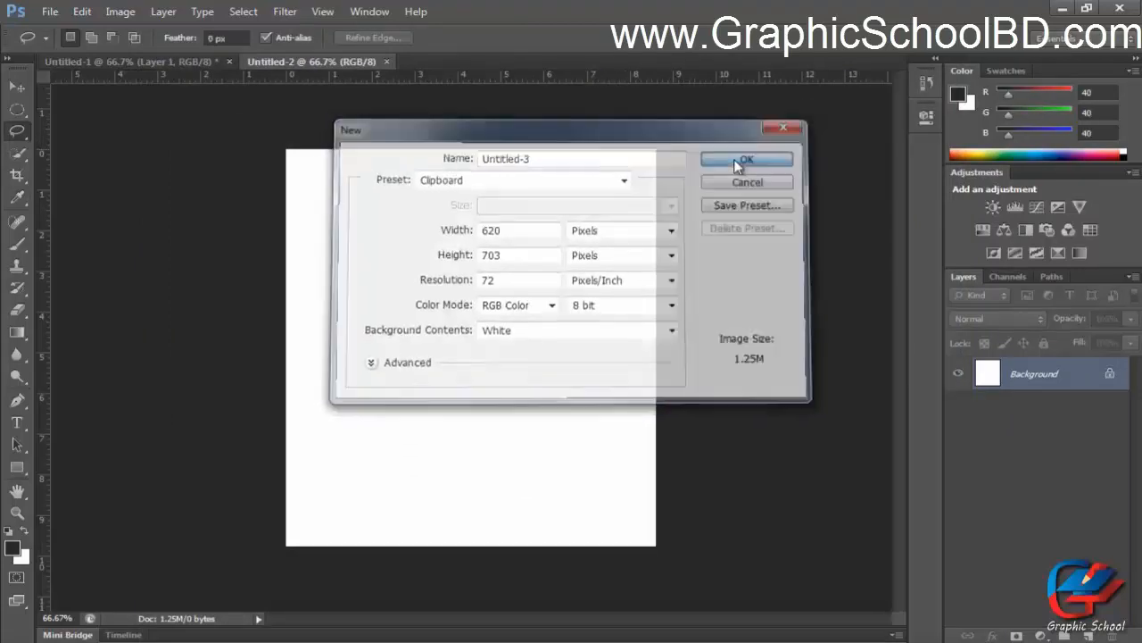
left_click_drag(281, 89, 439, 136)
left_click(603, 134)
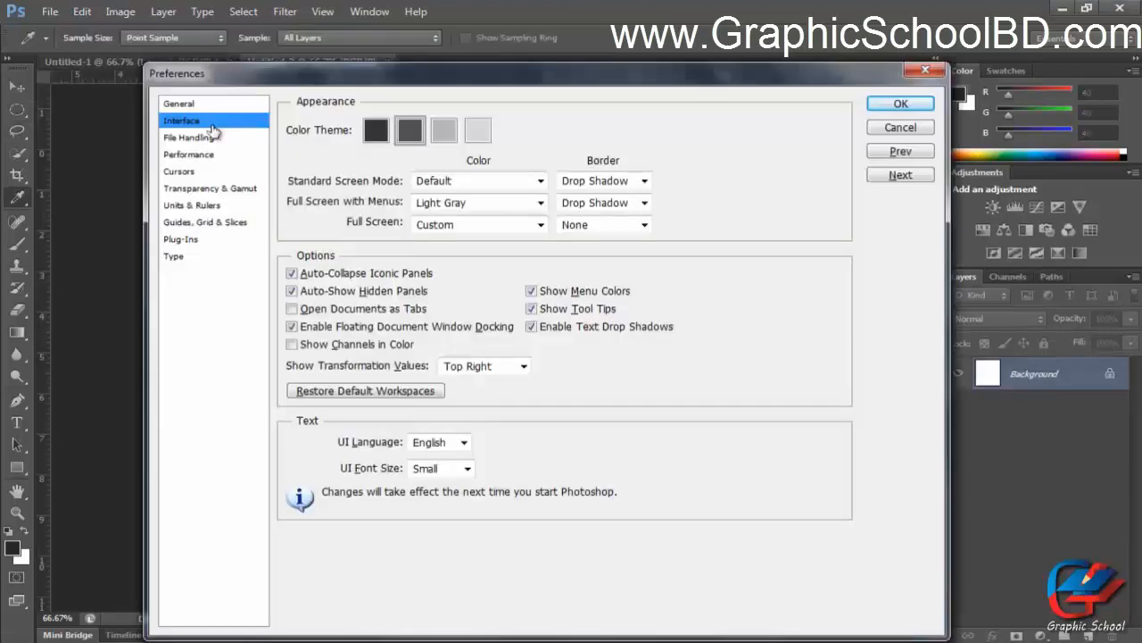
Turn Open Documents as Tabs back on and open the Performance preferences.
left_click(383, 309)
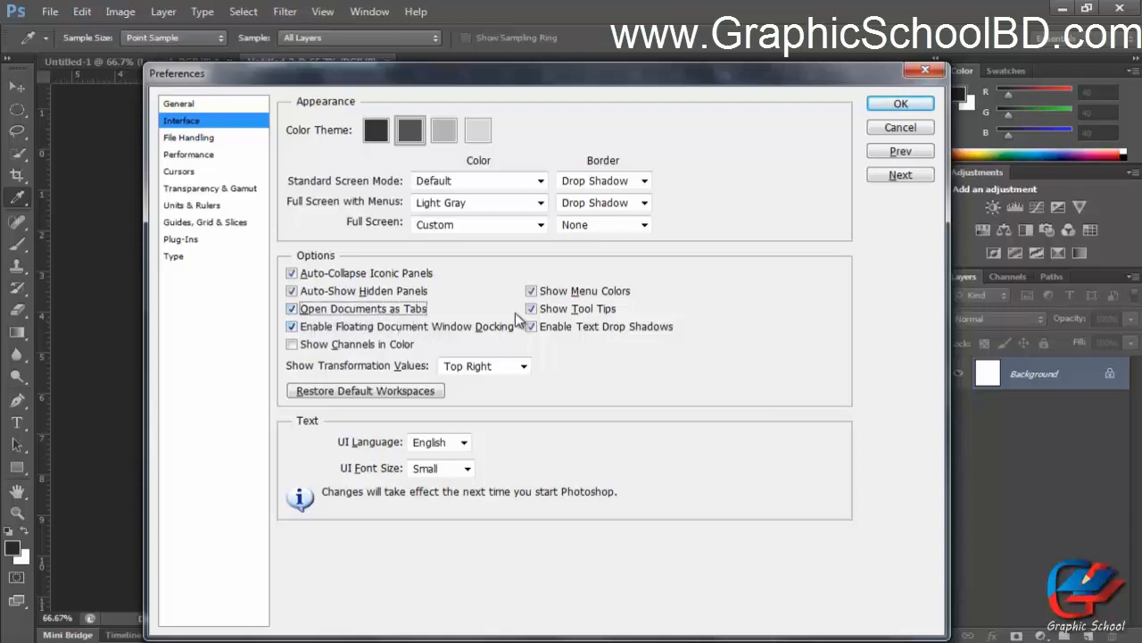
left_click(211, 141)
left_click(211, 156)
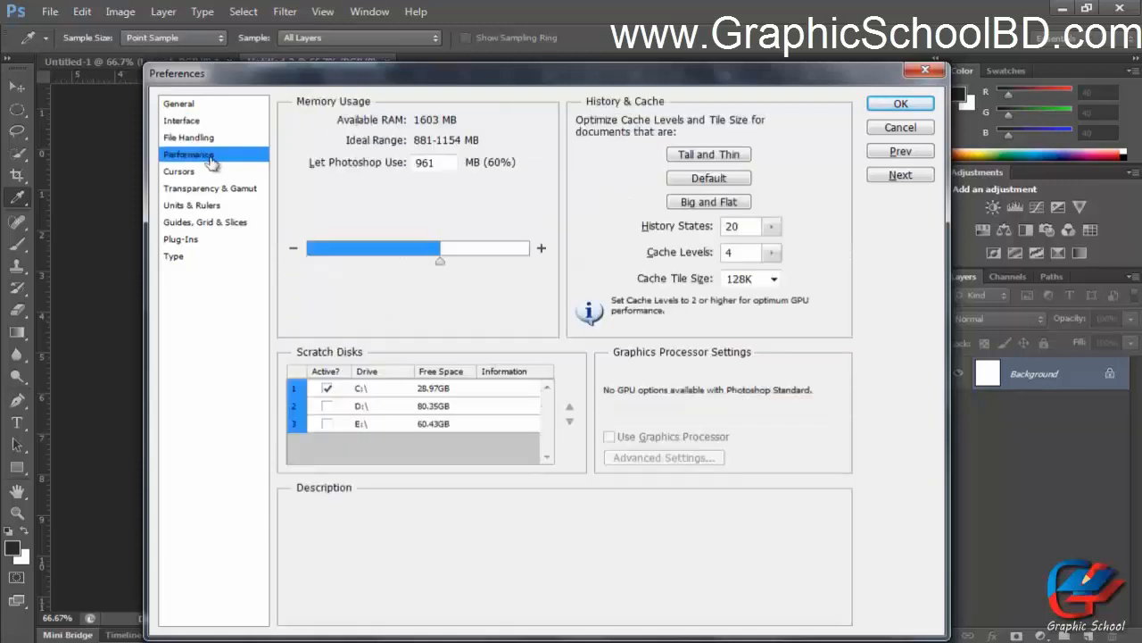
Try each Painting Cursors option in the Cursors preferences, ending with Full Size Brush Tip.
left_click(205, 174)
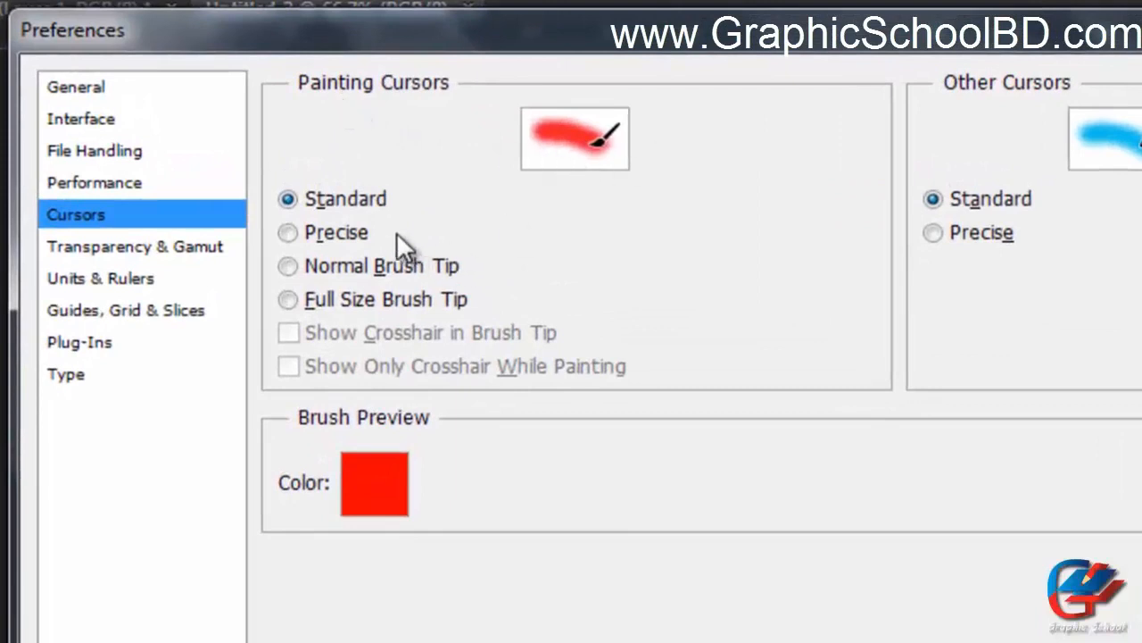
left_click(343, 236)
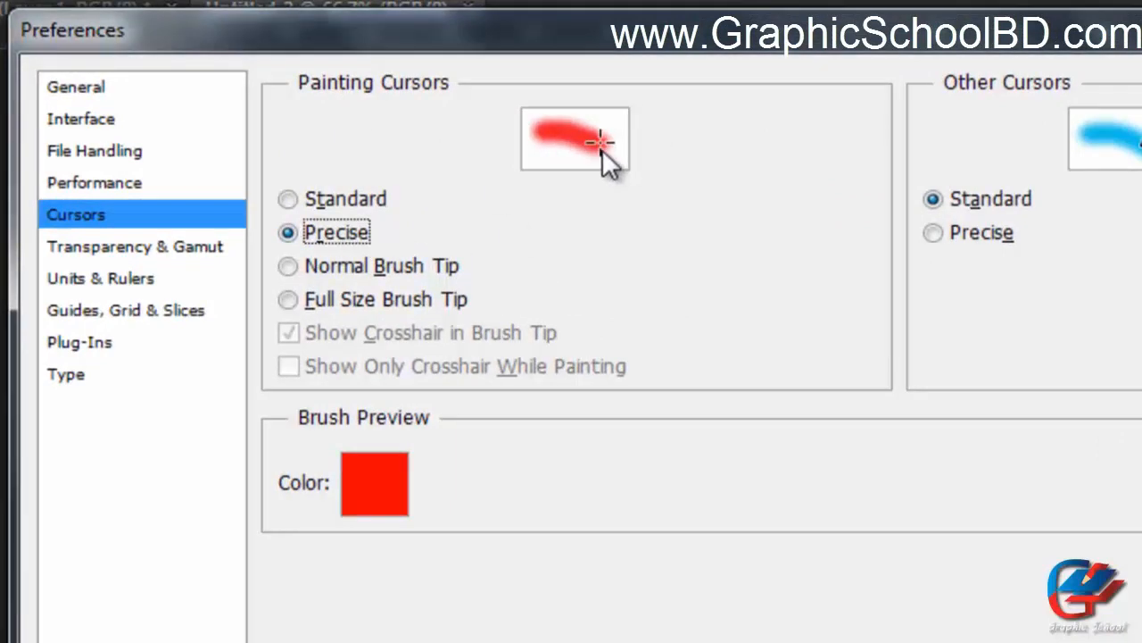
left_click(351, 265)
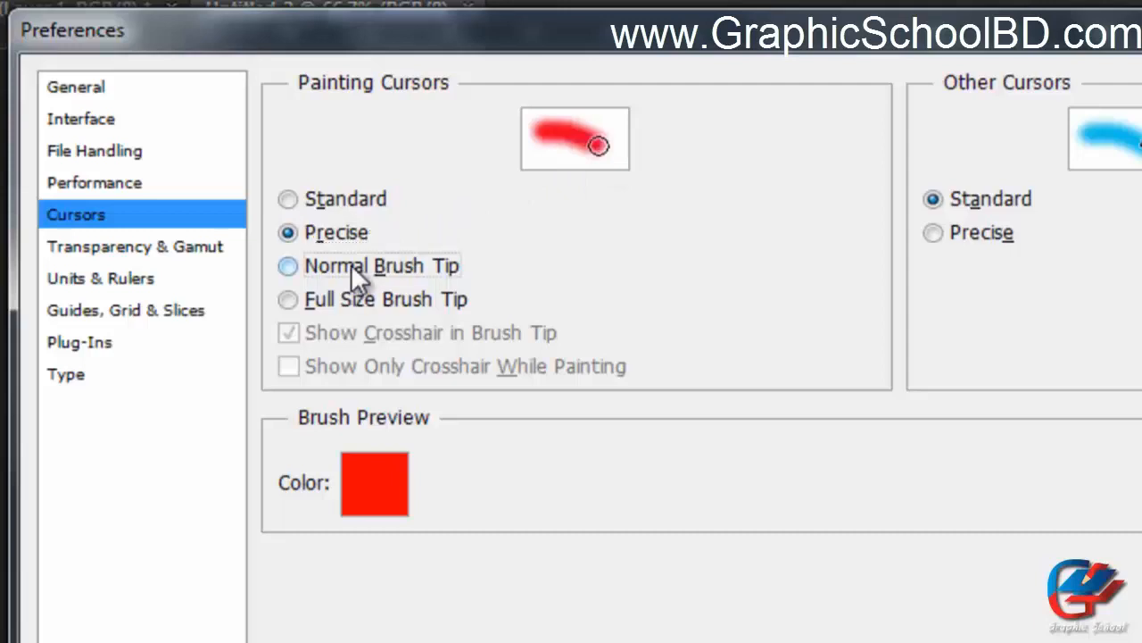
left_click(323, 299)
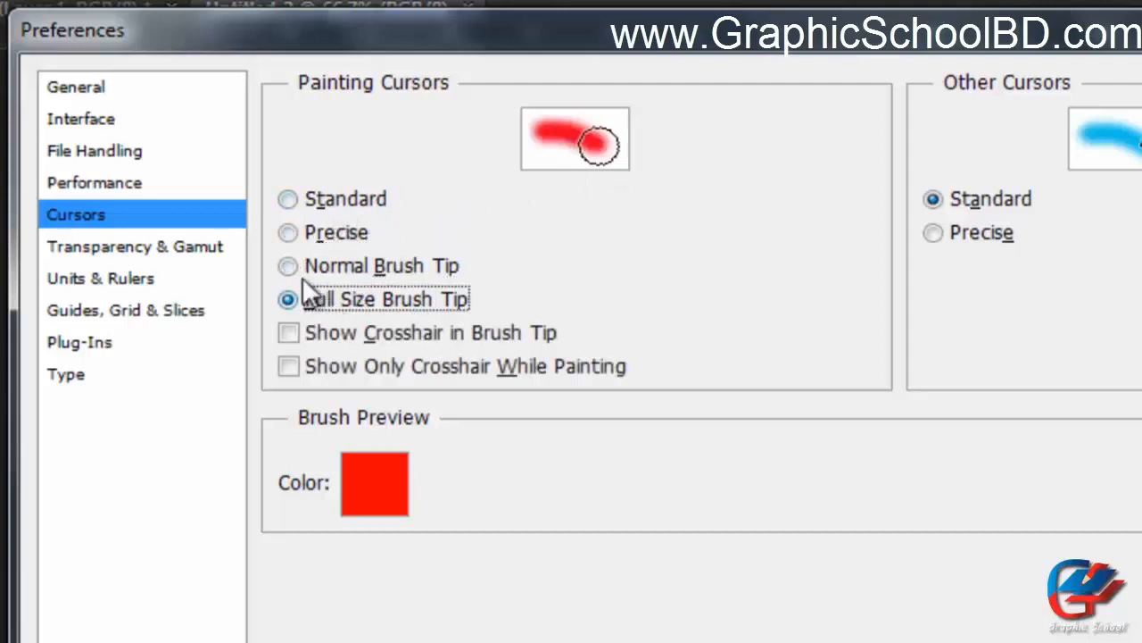
left_click(301, 198)
left_click(314, 234)
left_click(330, 267)
left_click(335, 294)
left_click(335, 263)
left_click(335, 229)
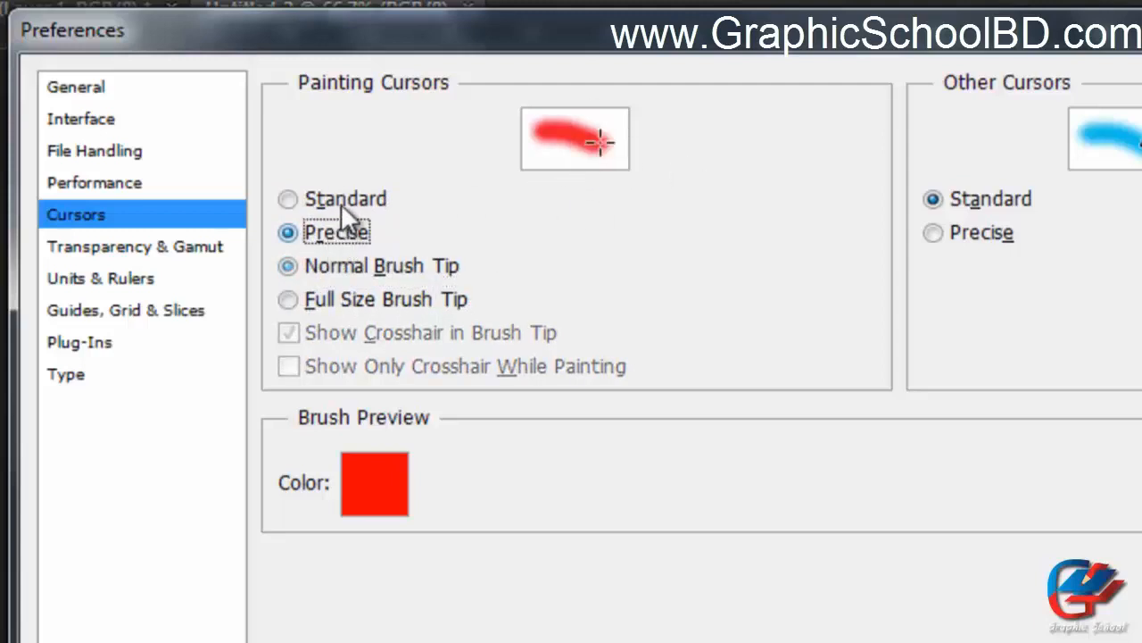
left_click(341, 201)
left_click(341, 230)
left_click(353, 262)
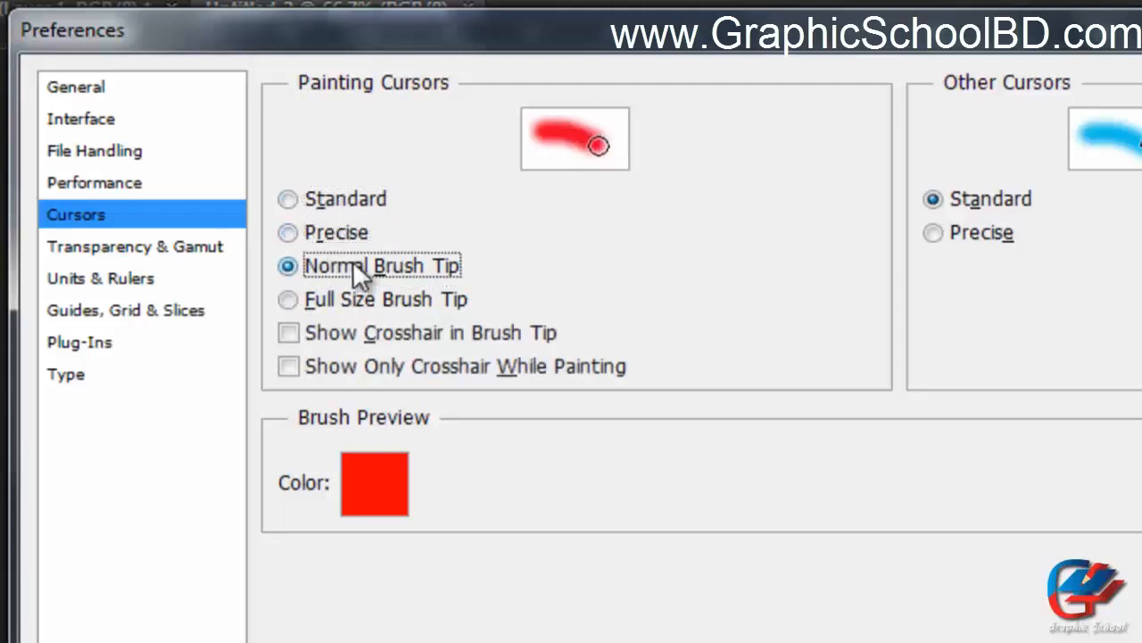
left_click(338, 232)
left_click(363, 297)
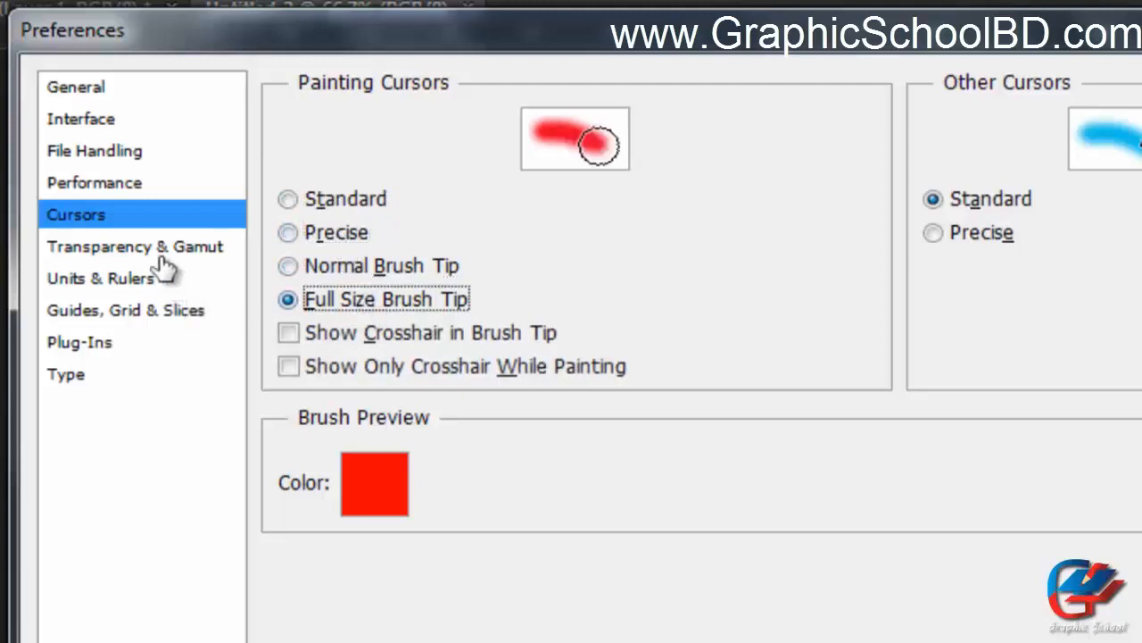
Set the transparency grid colours to Light and close Preferences with OK.
left_click(116, 247)
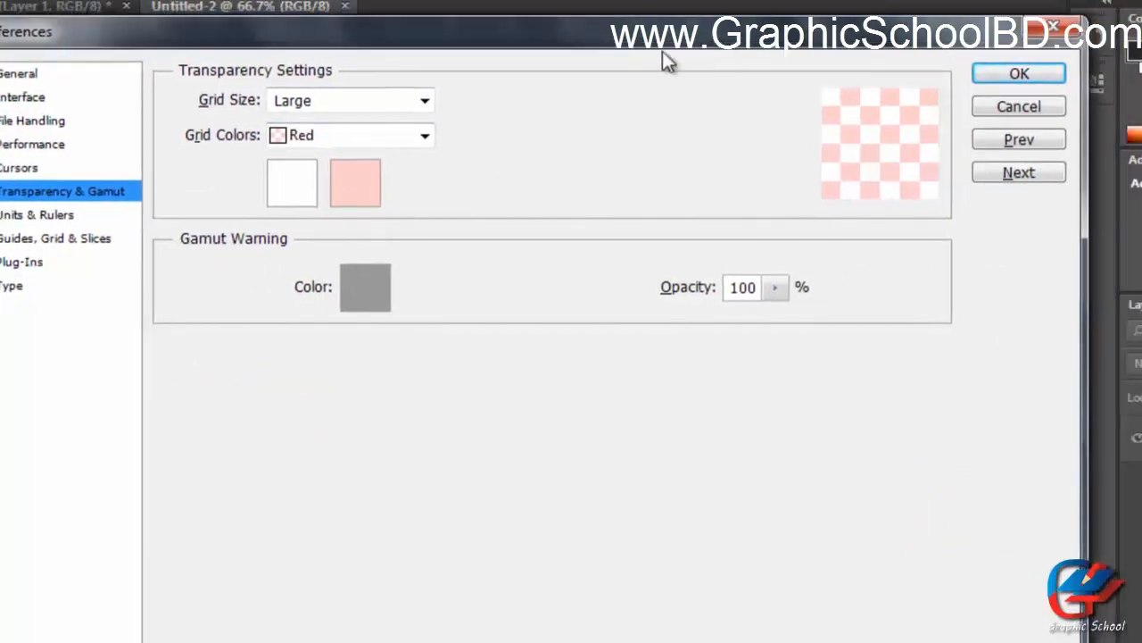
left_click(370, 135)
left_click(359, 207)
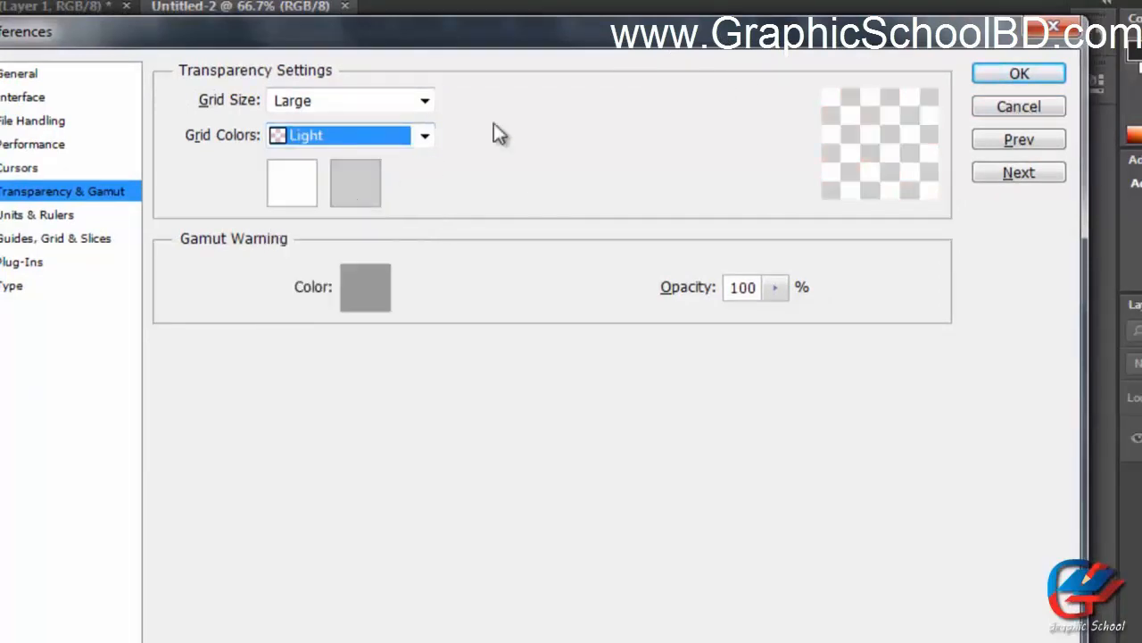
left_click(986, 76)
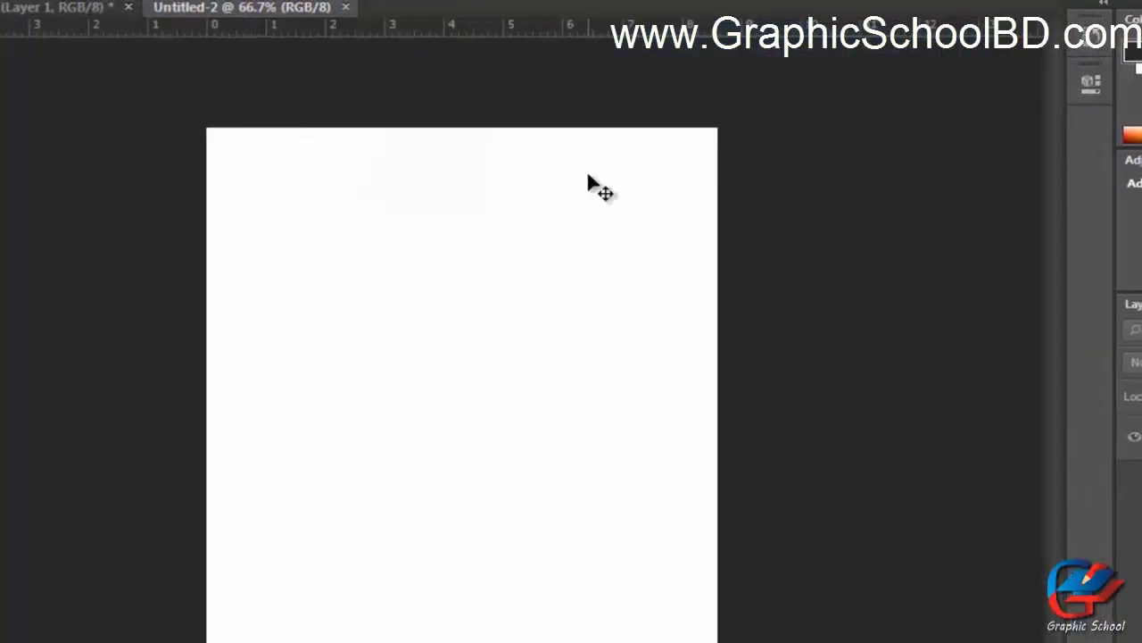
Create a new document with a Transparent background.
key("ctrl+n")
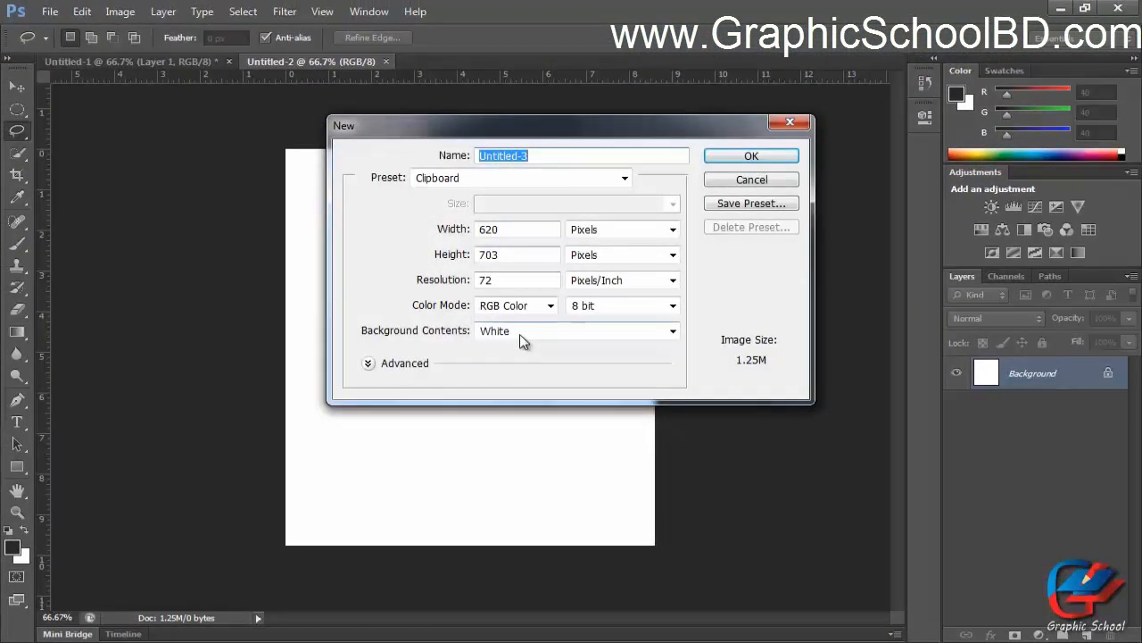
left_click(523, 349)
left_click(511, 375)
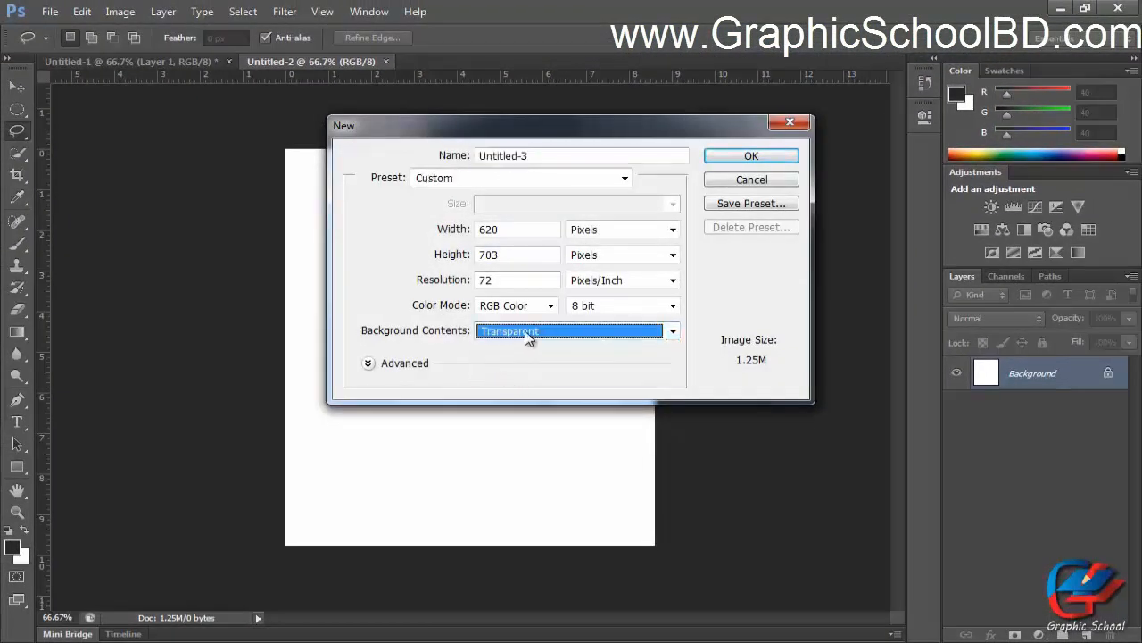
left_click_drag(596, 125, 497, 140)
left_click(473, 161)
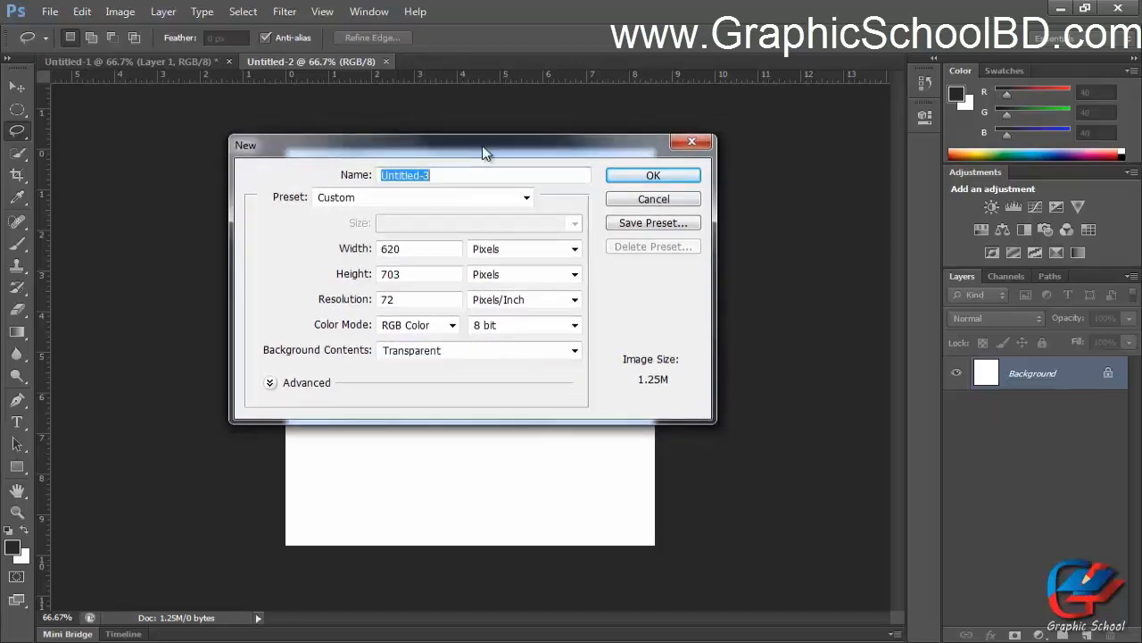
left_click(445, 349)
left_click(445, 353)
left_click(643, 175)
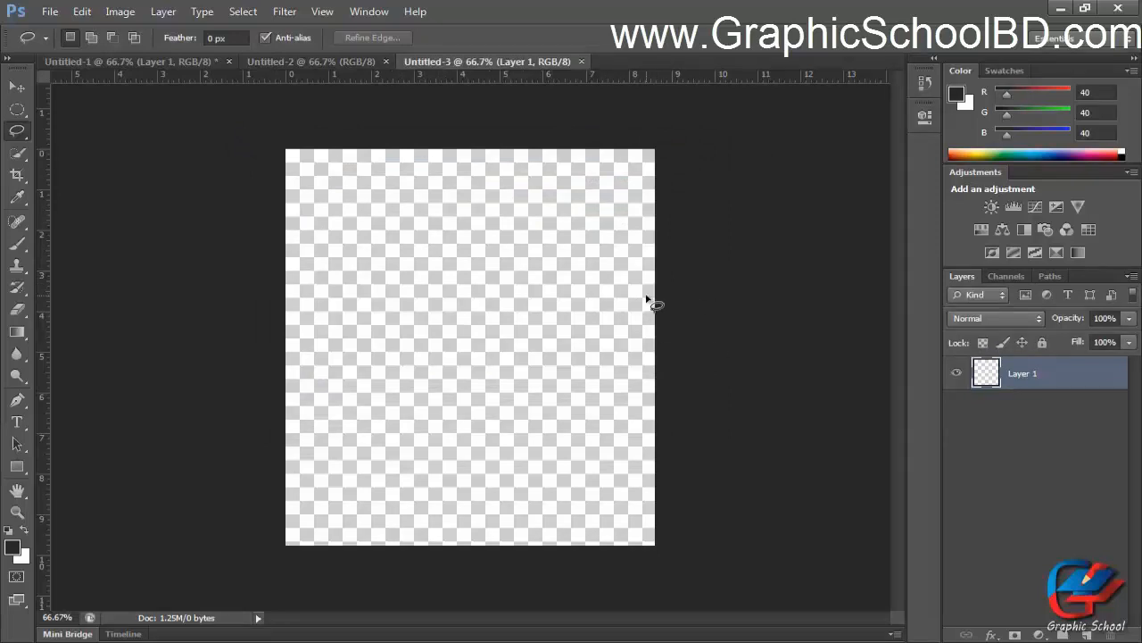
Set the transparency grid colours to Green, then make the second grid colour a custom bright green.
key("i")
key("ctrl+k")
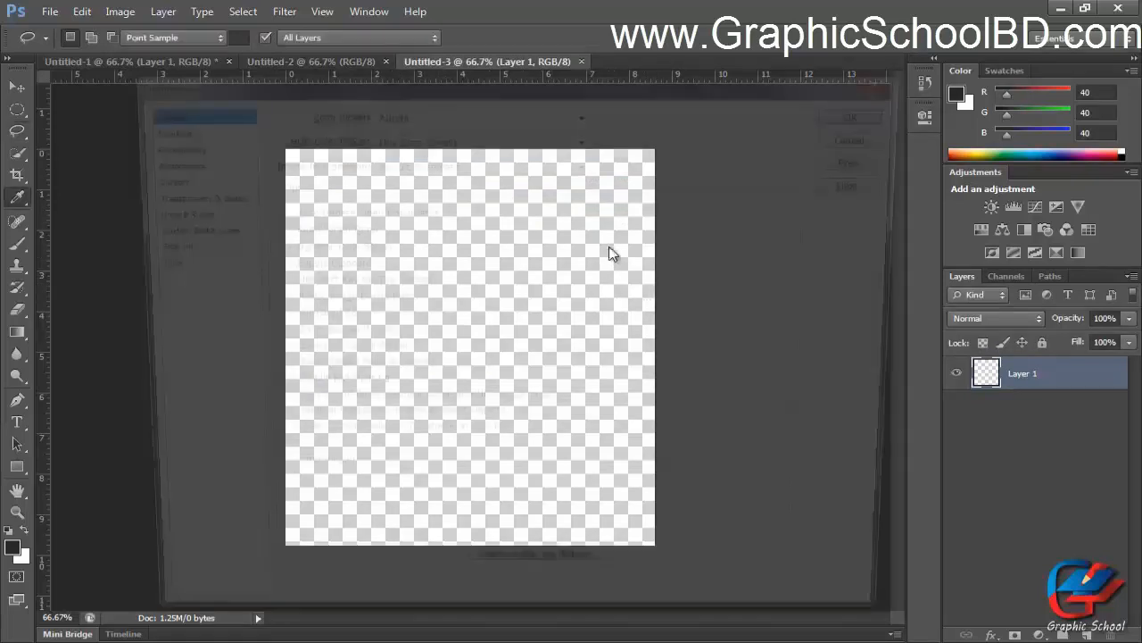
left_click(188, 195)
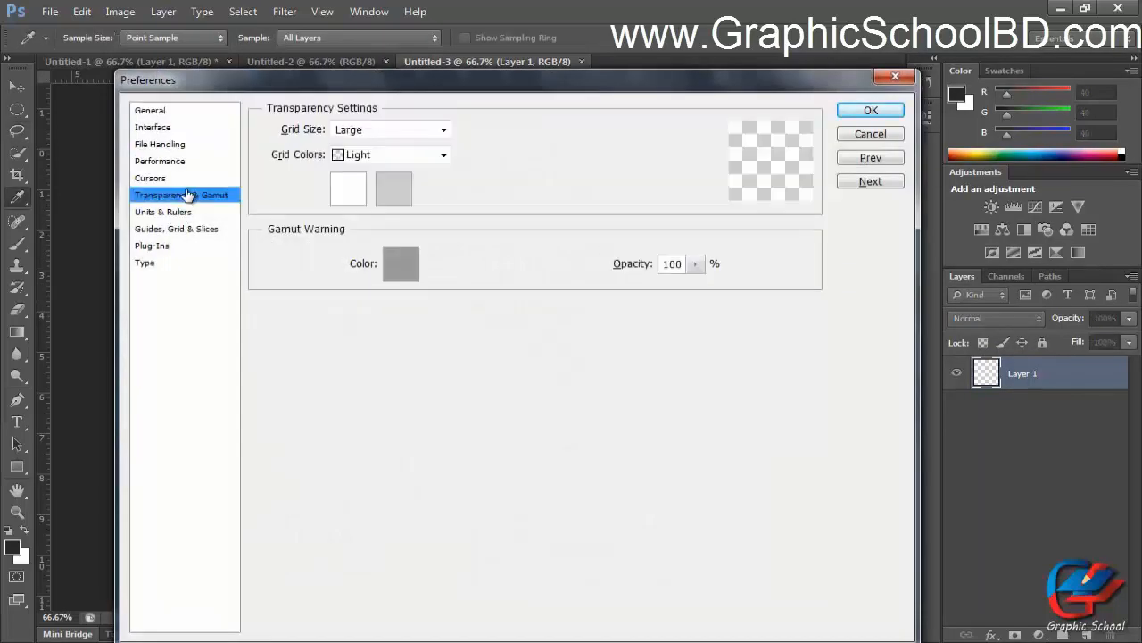
left_click(361, 155)
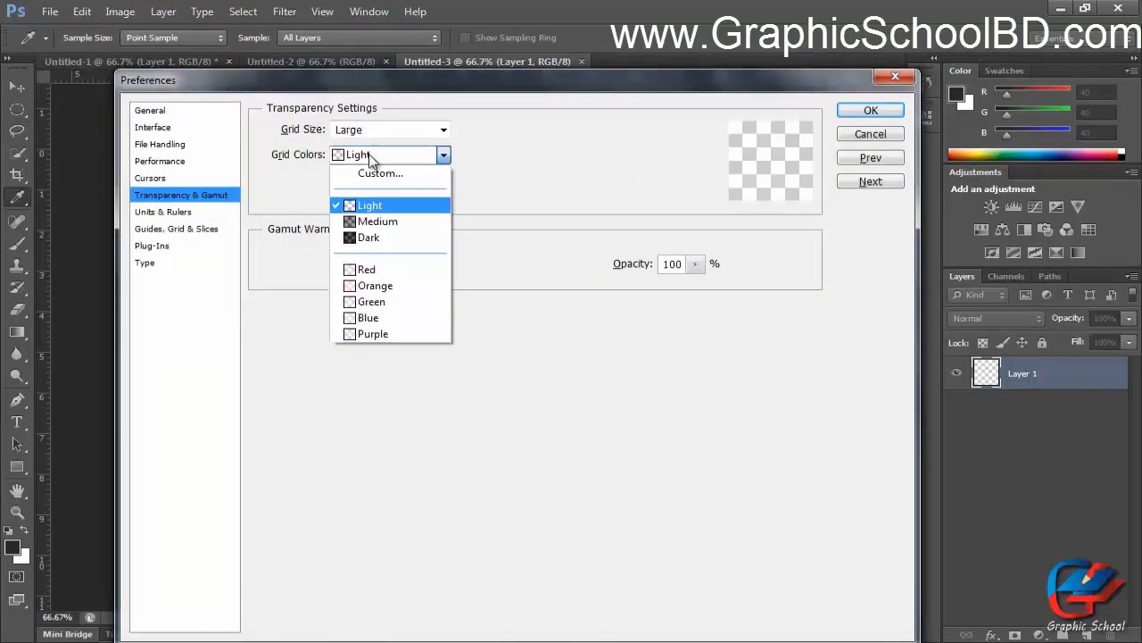
left_click(380, 303)
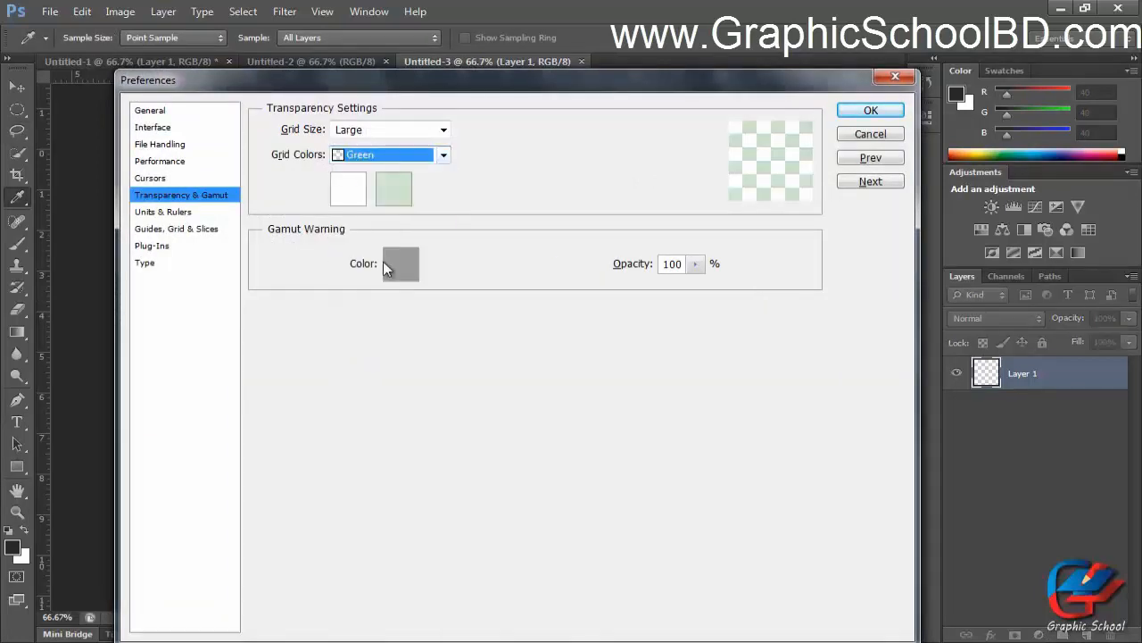
left_click(404, 198)
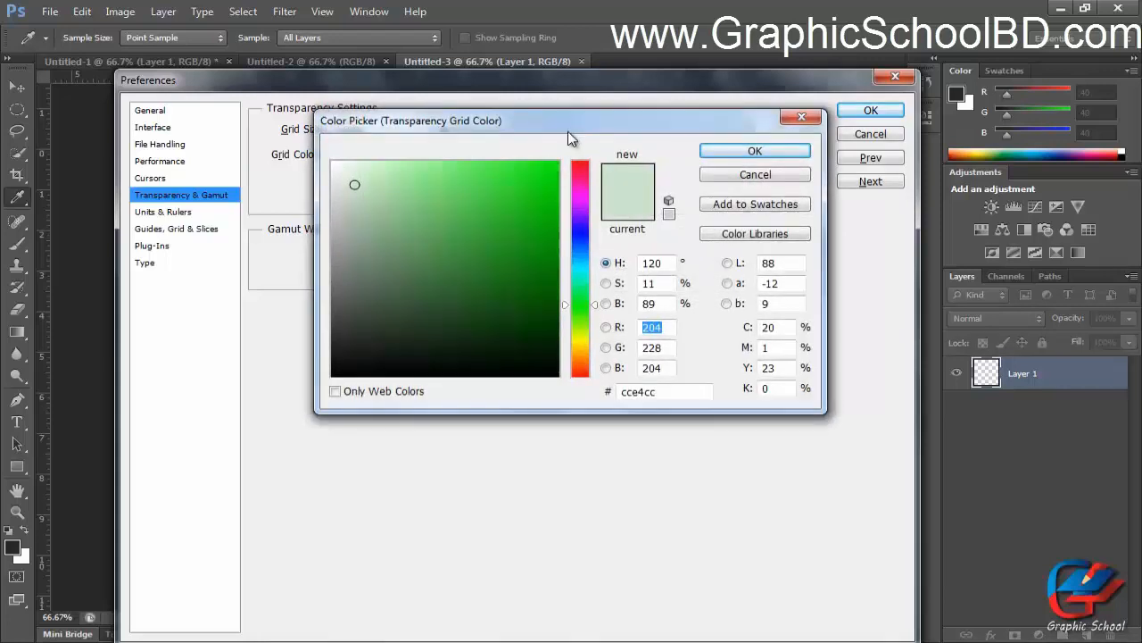
left_click_drag(588, 49, 567, 248)
left_click_drag(520, 311, 590, 299)
left_click(746, 275)
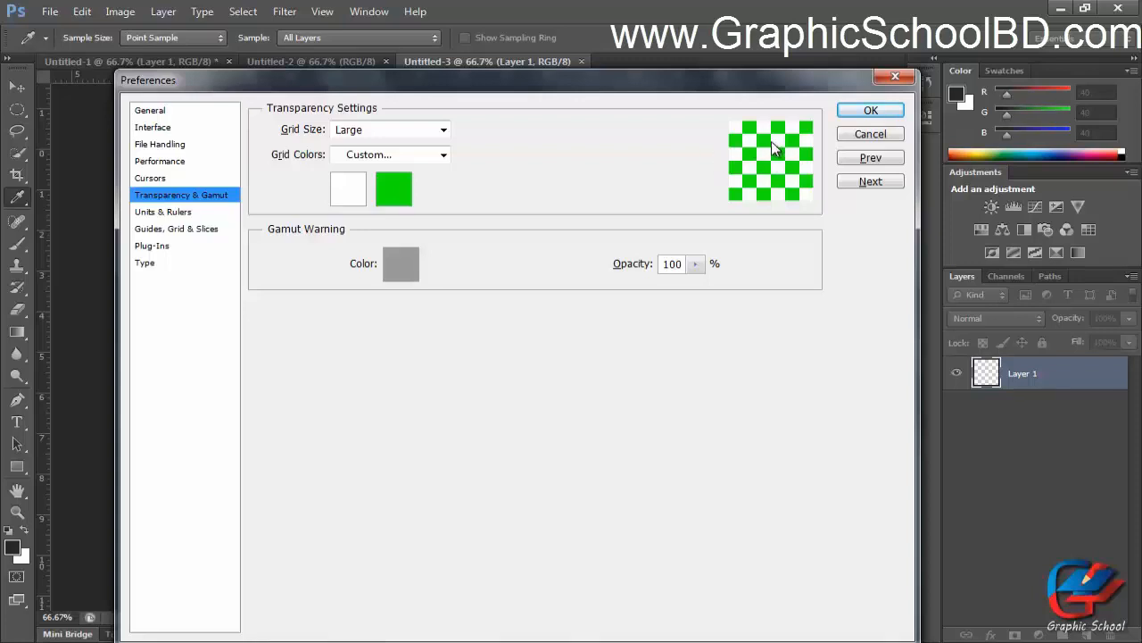
Set the transparency grid size to Small and close Preferences with OK.
left_click(356, 132)
left_click(364, 143)
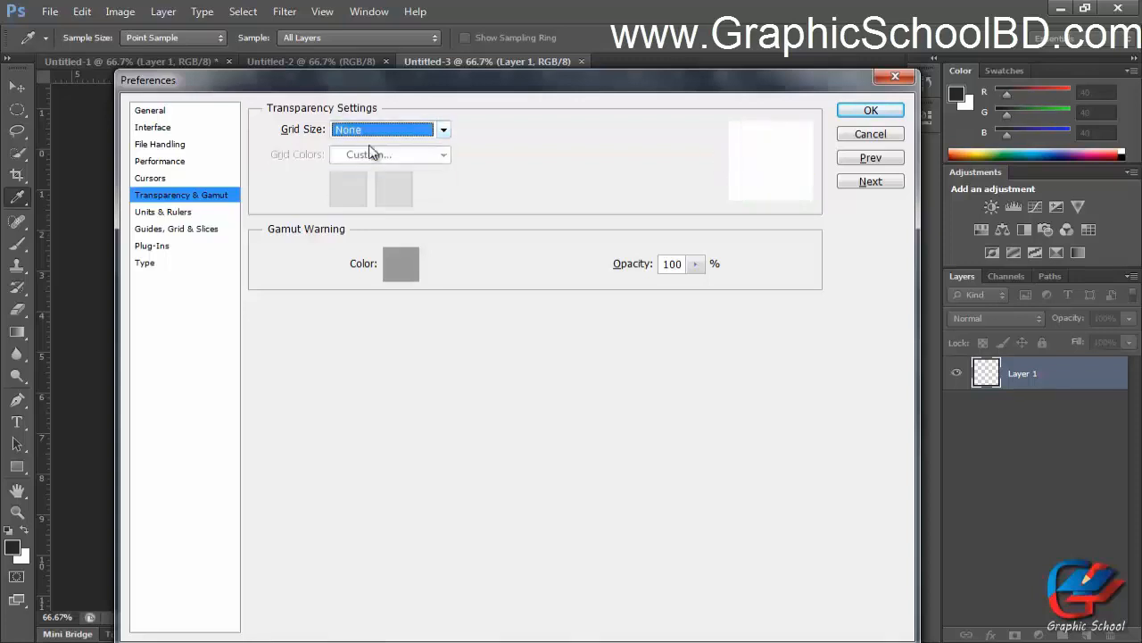
left_click(382, 129)
left_click(365, 157)
left_click(384, 126)
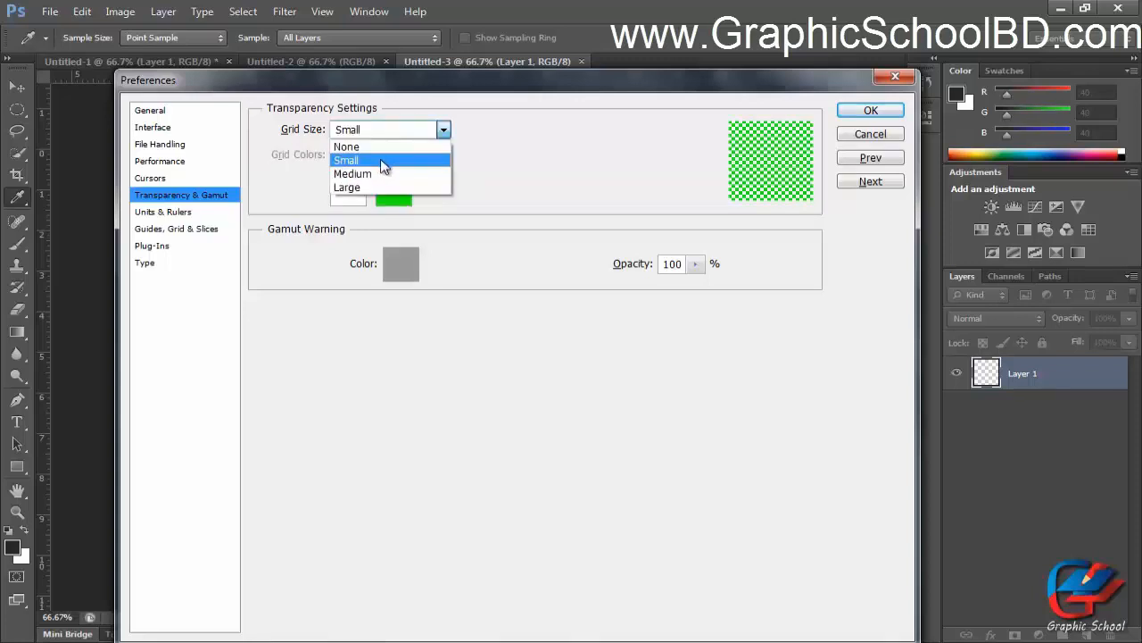
left_click(375, 169)
left_click(869, 112)
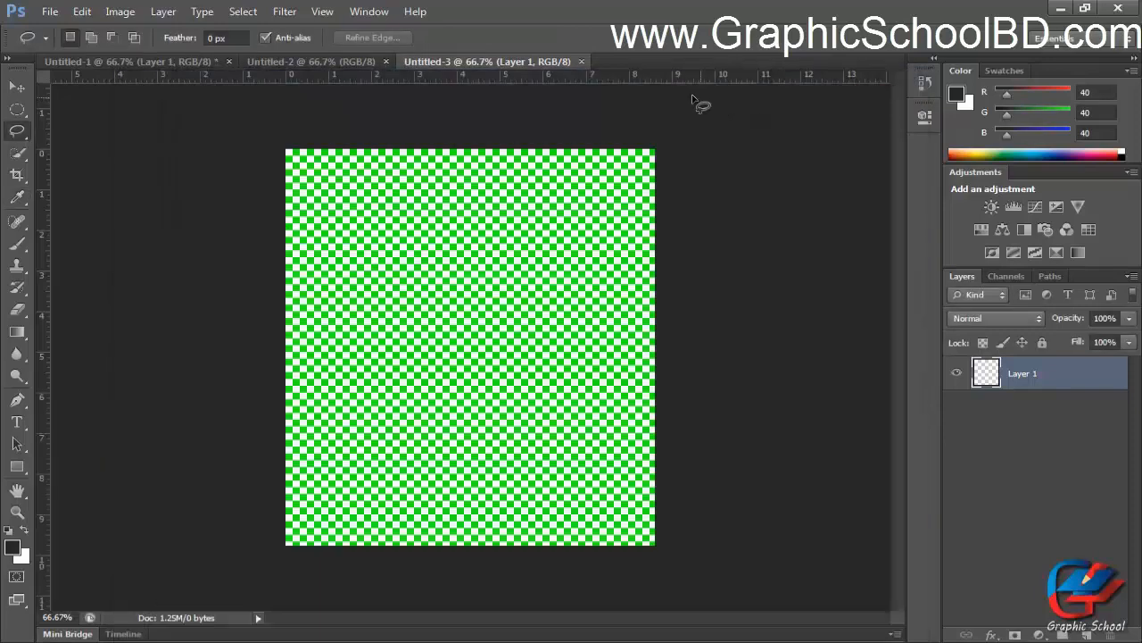
Open the New document dialog and cancel it.
key("ctrl+n")
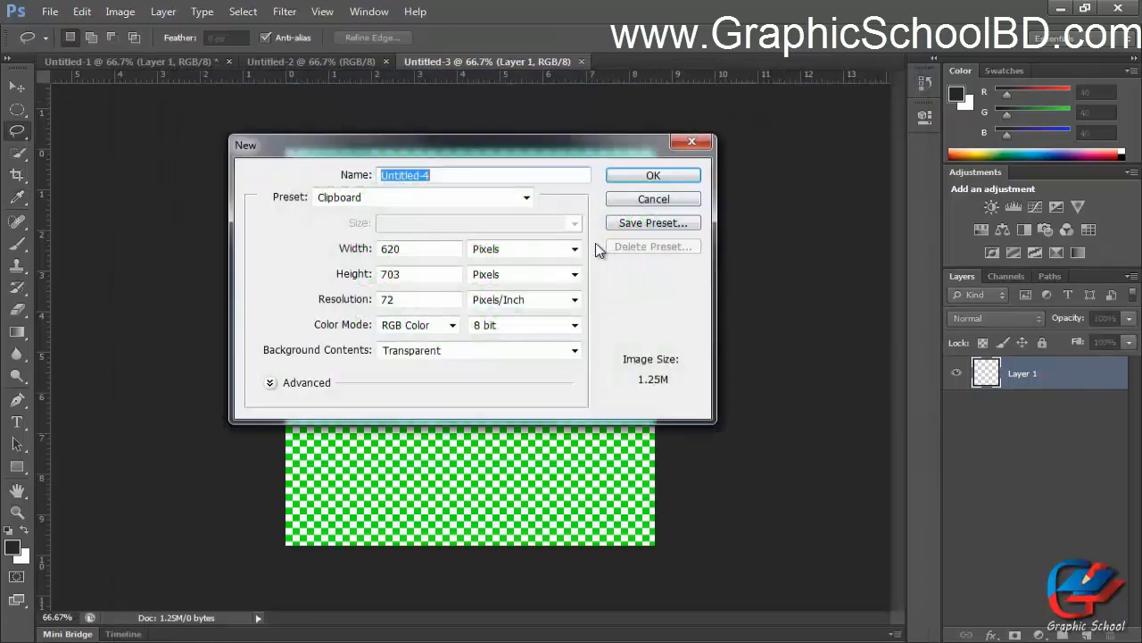
left_click(680, 198)
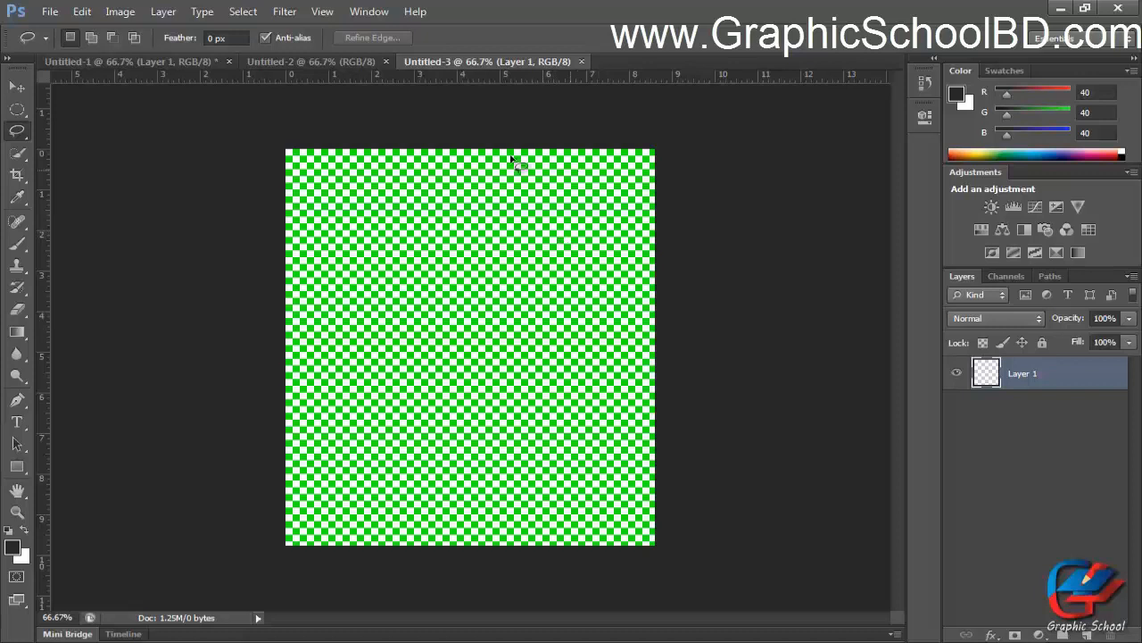
Open Preferences and examine the Transparency & Gamut and Units & Rulers sections, including the ruler unit options.
key("i")
key("ctrl+k")
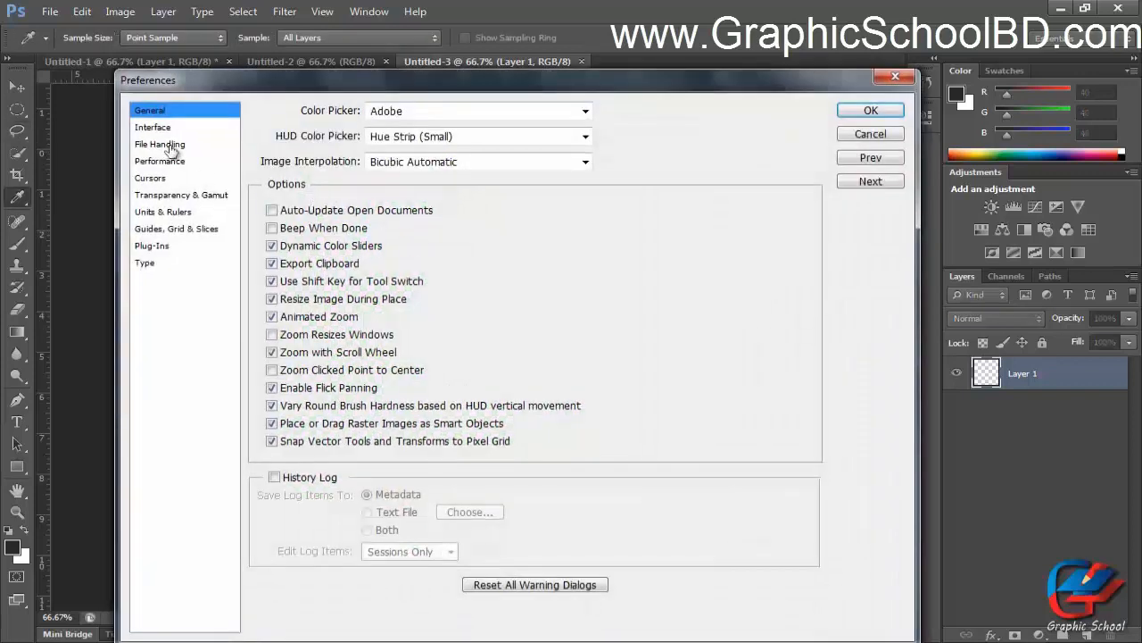
left_click(174, 195)
left_click(176, 212)
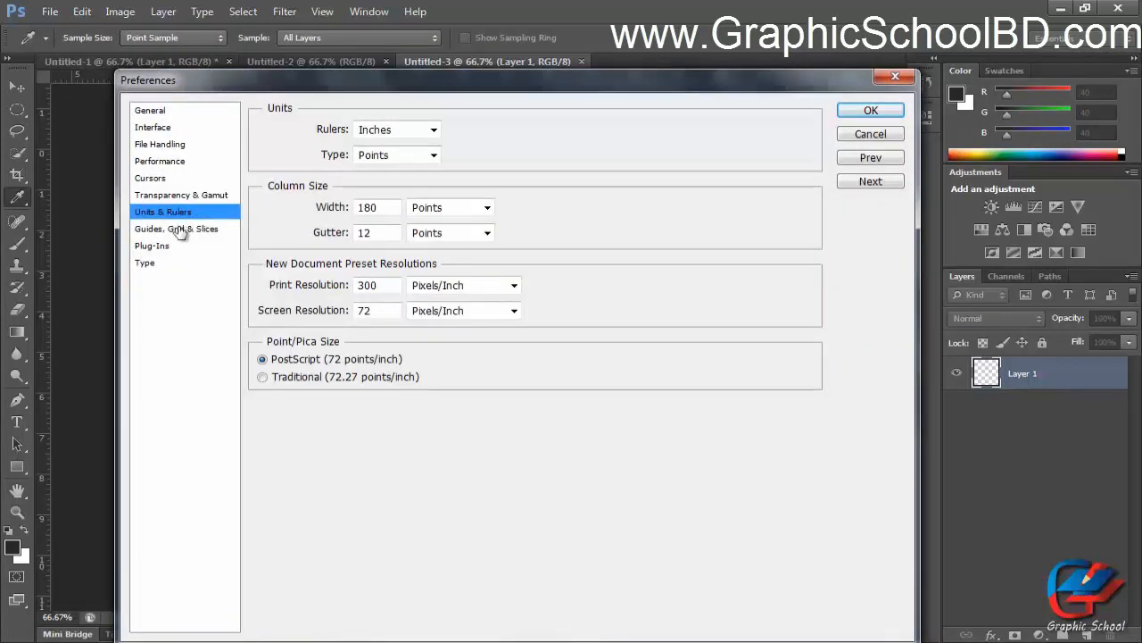
left_click(178, 229)
left_click(189, 212)
left_click(214, 196)
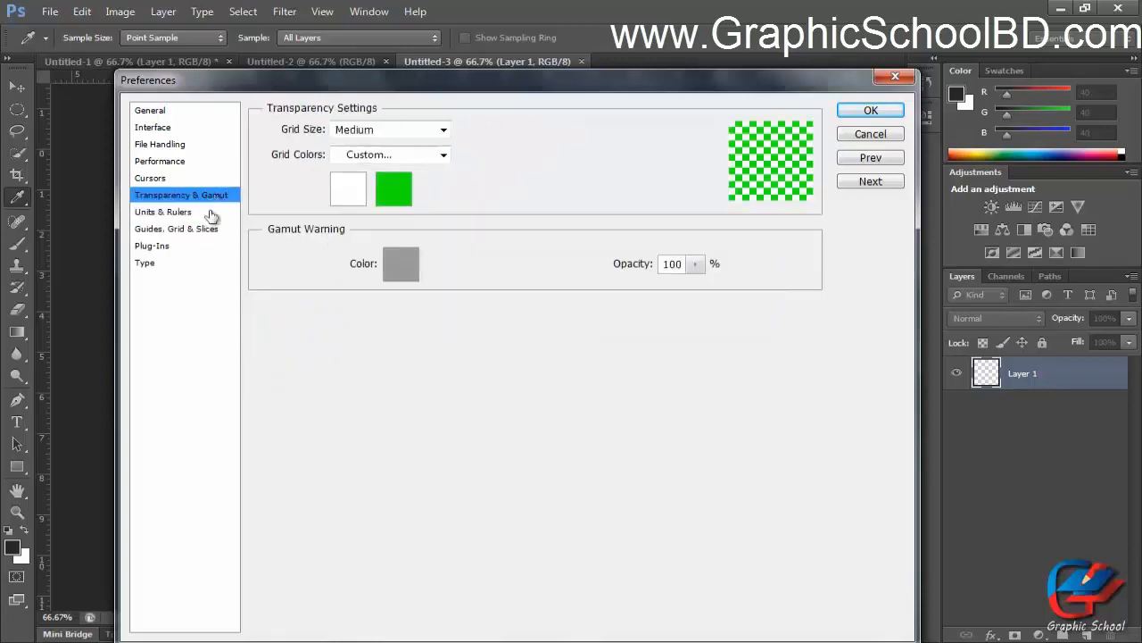
left_click(192, 213)
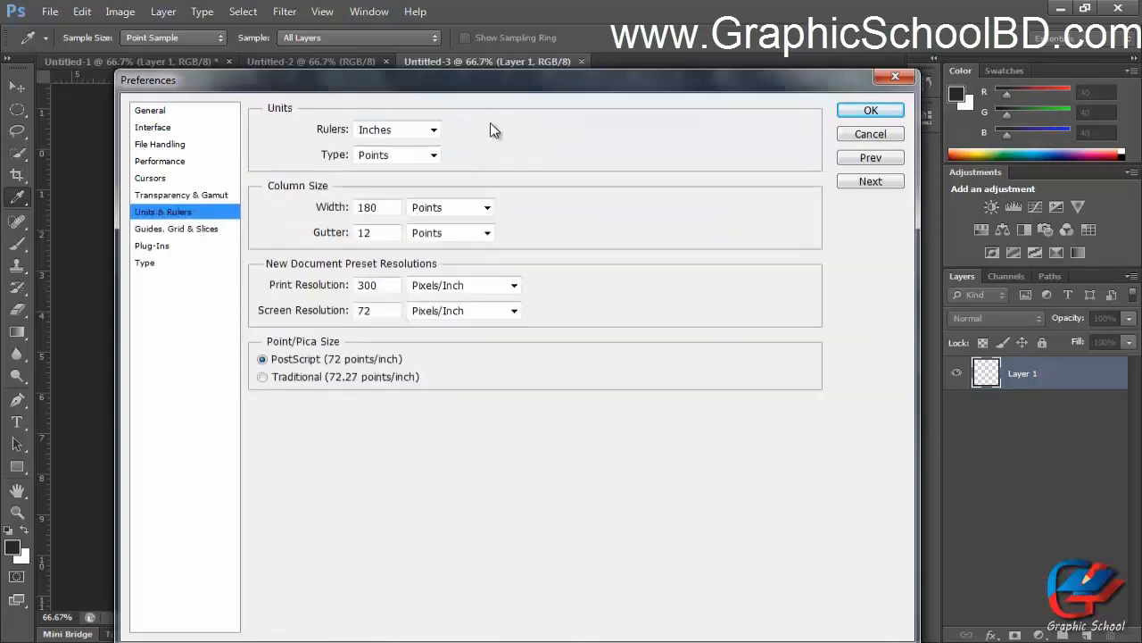
left_click(374, 132)
left_click(383, 150)
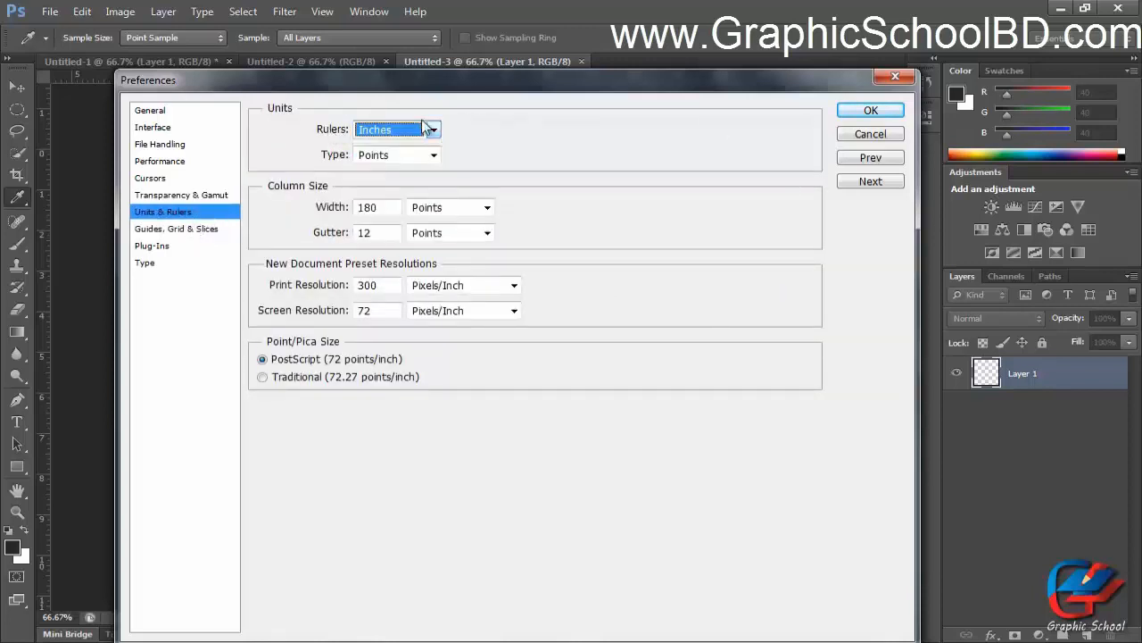
Examine the guide colour options in Guides, Grid & Slices and close Preferences with OK.
left_click(188, 231)
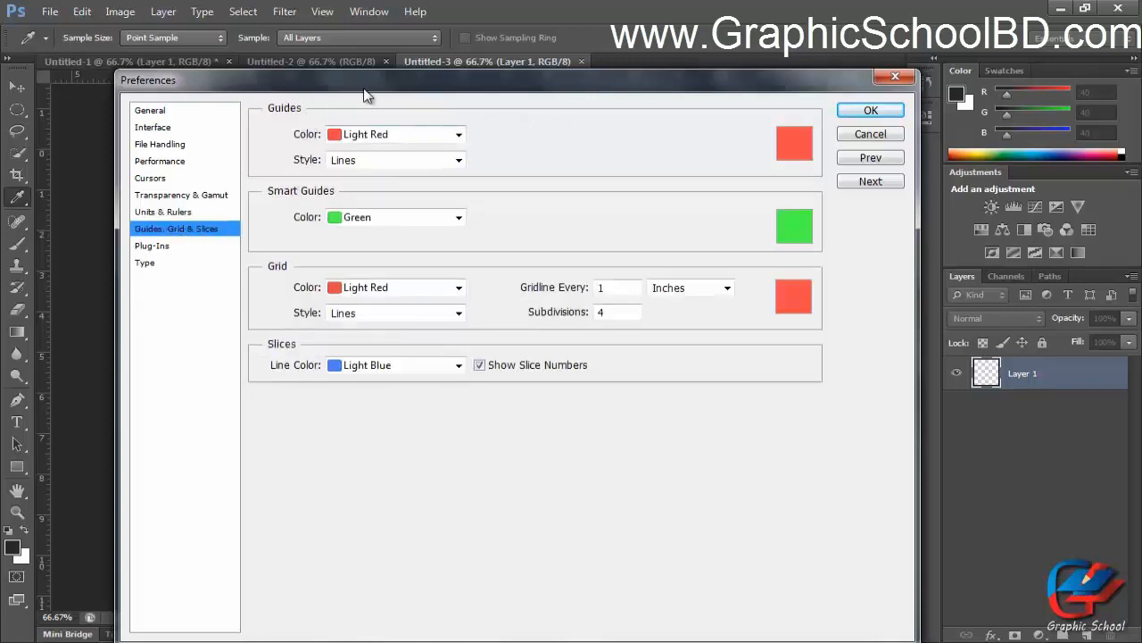
left_click_drag(366, 90, 382, 88)
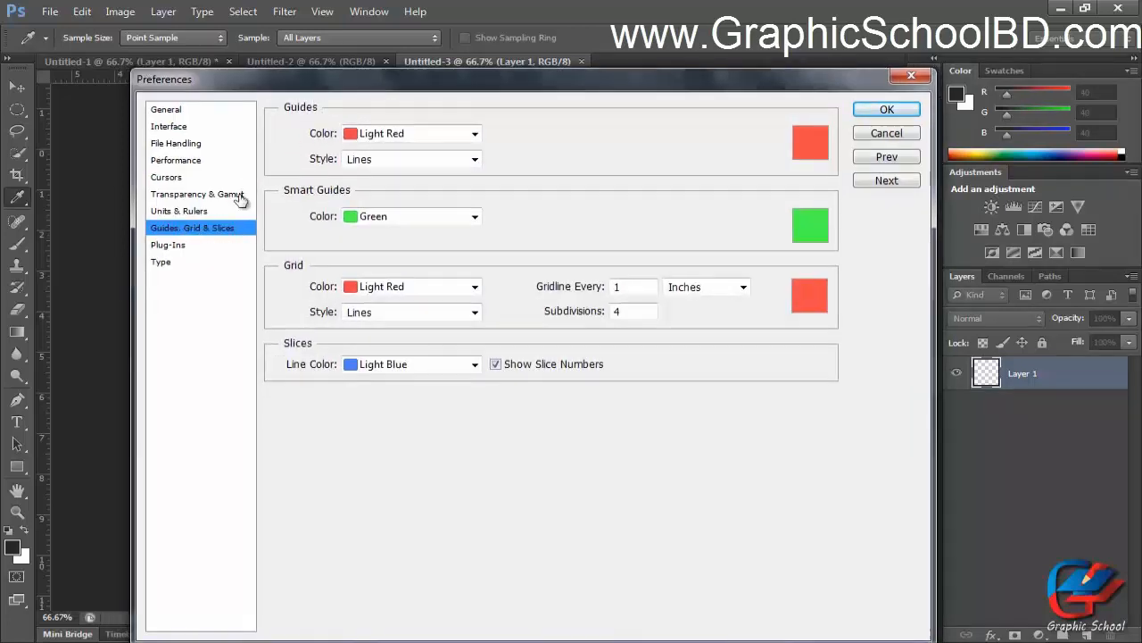
left_click(369, 137)
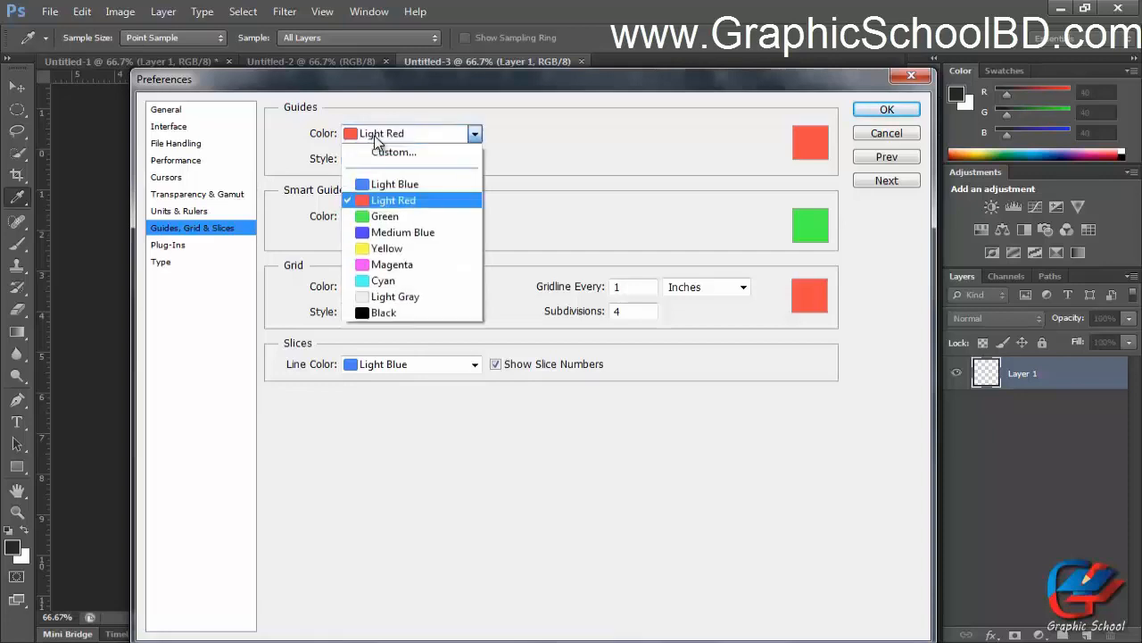
left_click(891, 125)
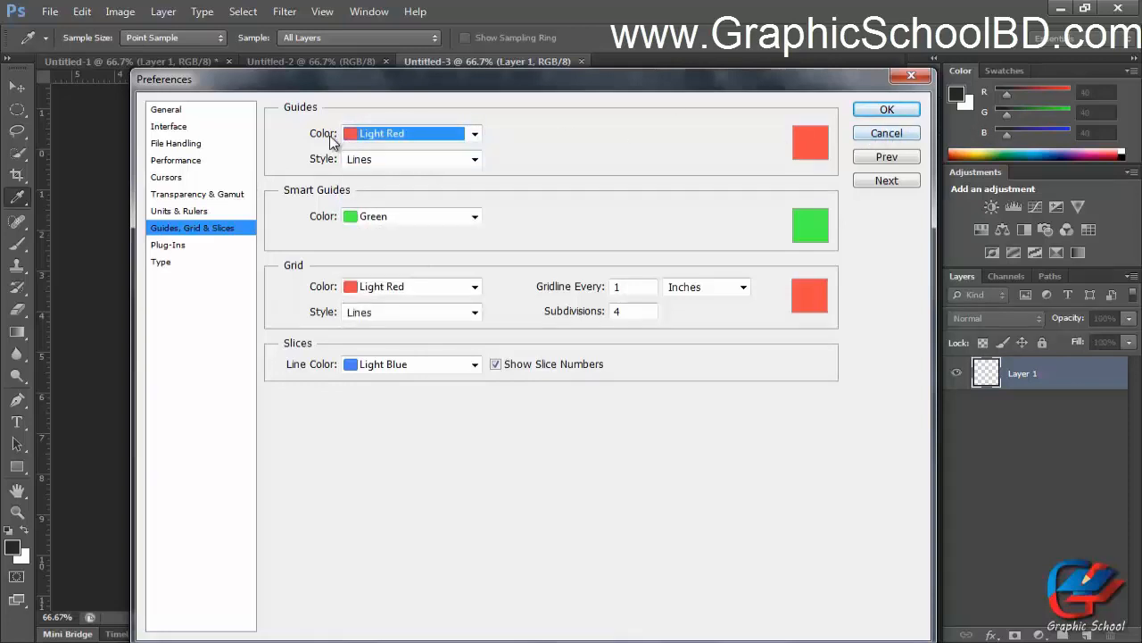
left_click(883, 110)
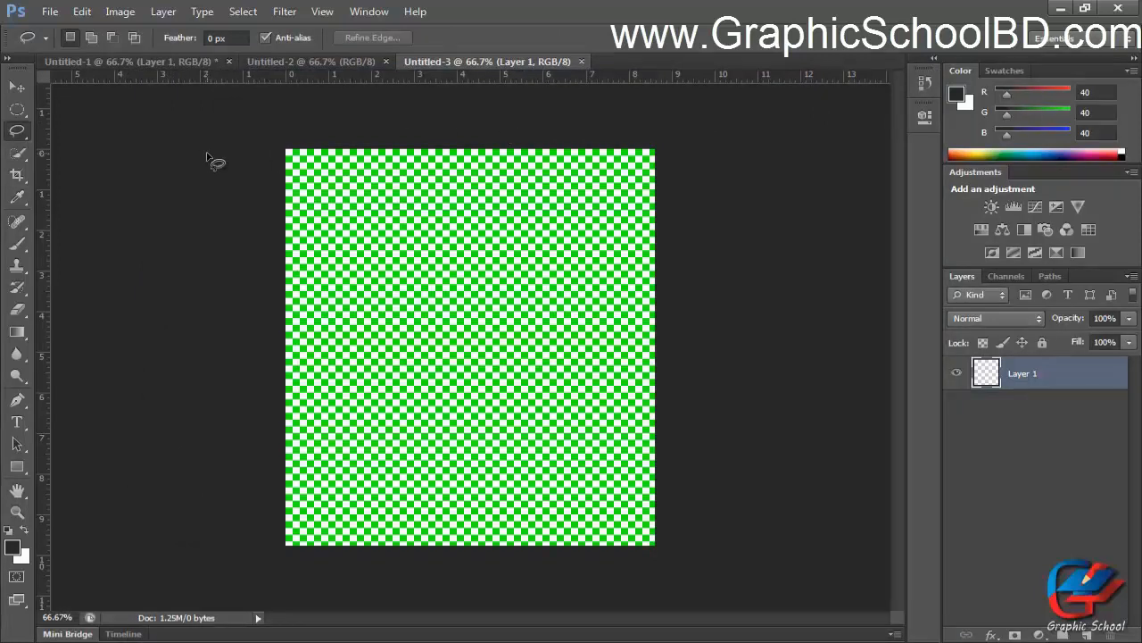
Show the rulers, open the Units & Rulers preferences from the ruler and close them with OK.
key("ctrl+r")
left_click(20, 89)
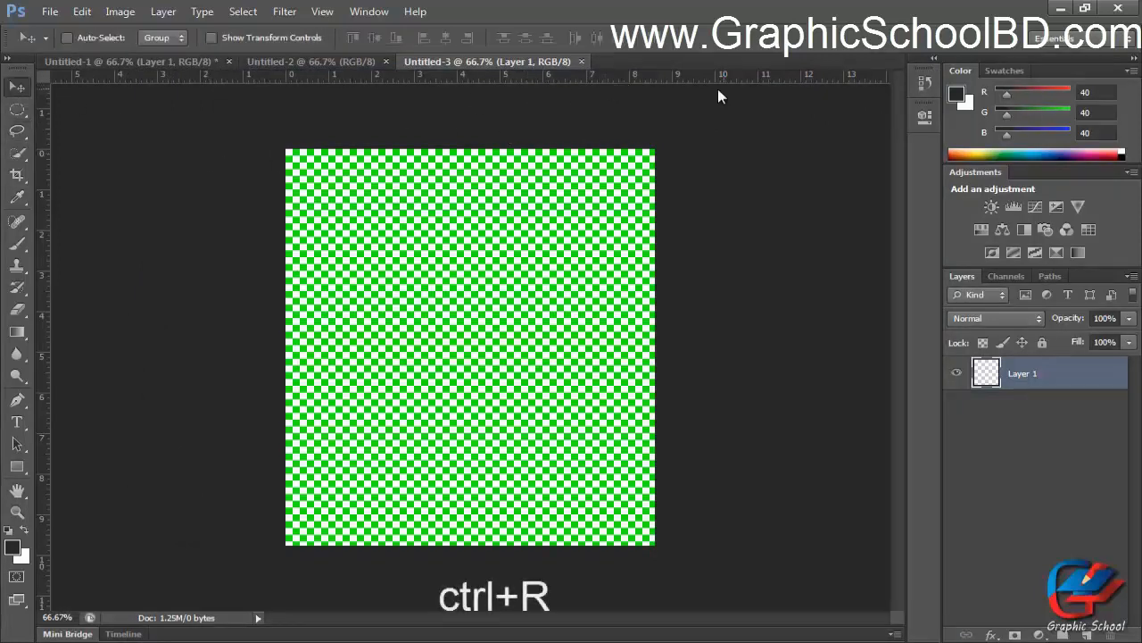
double_click(693, 75)
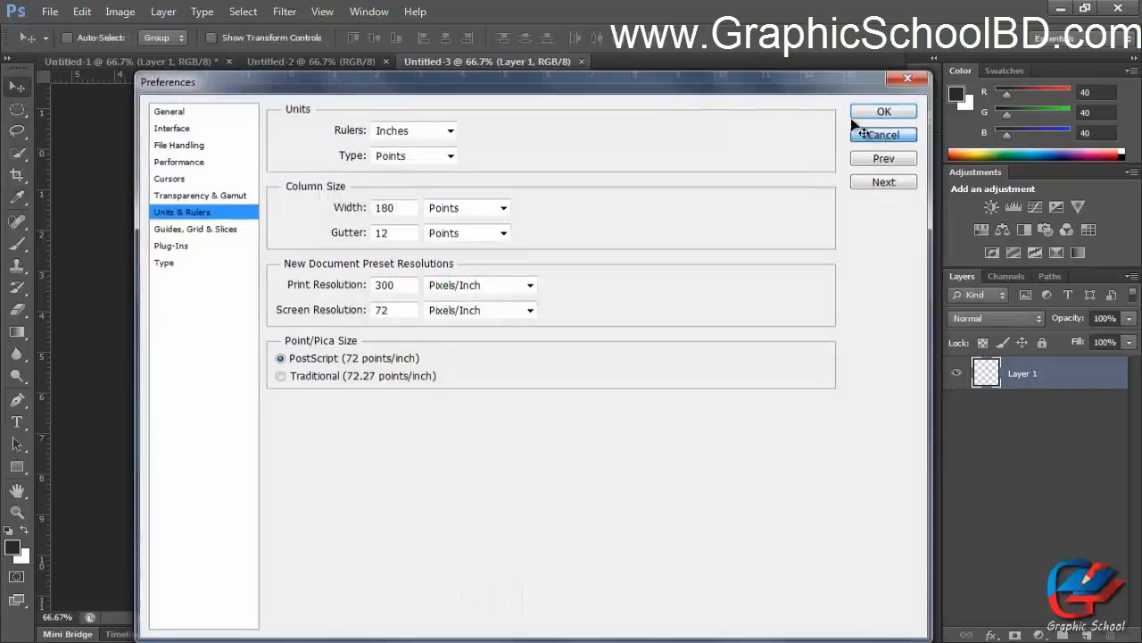
left_click(879, 111)
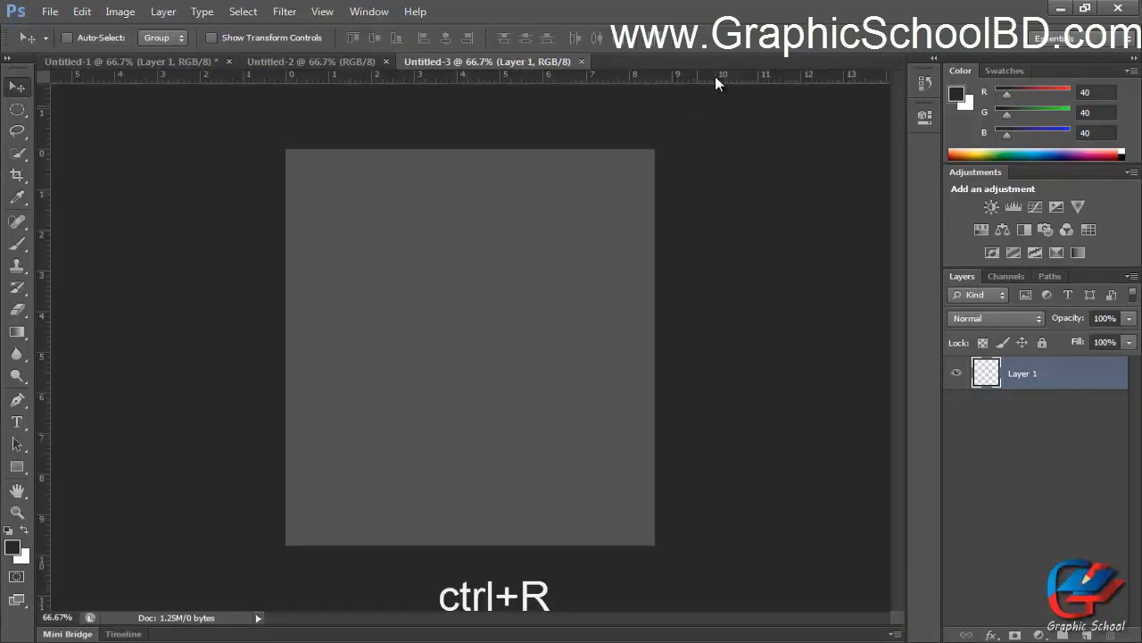
key("ctrl+r")
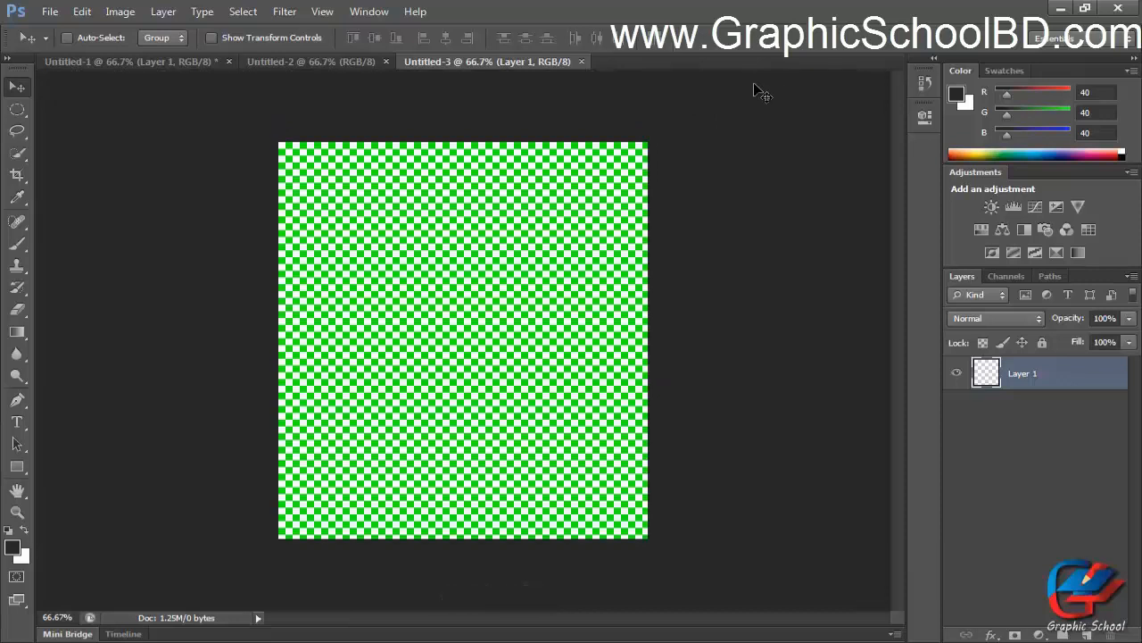
key("ctrl+r")
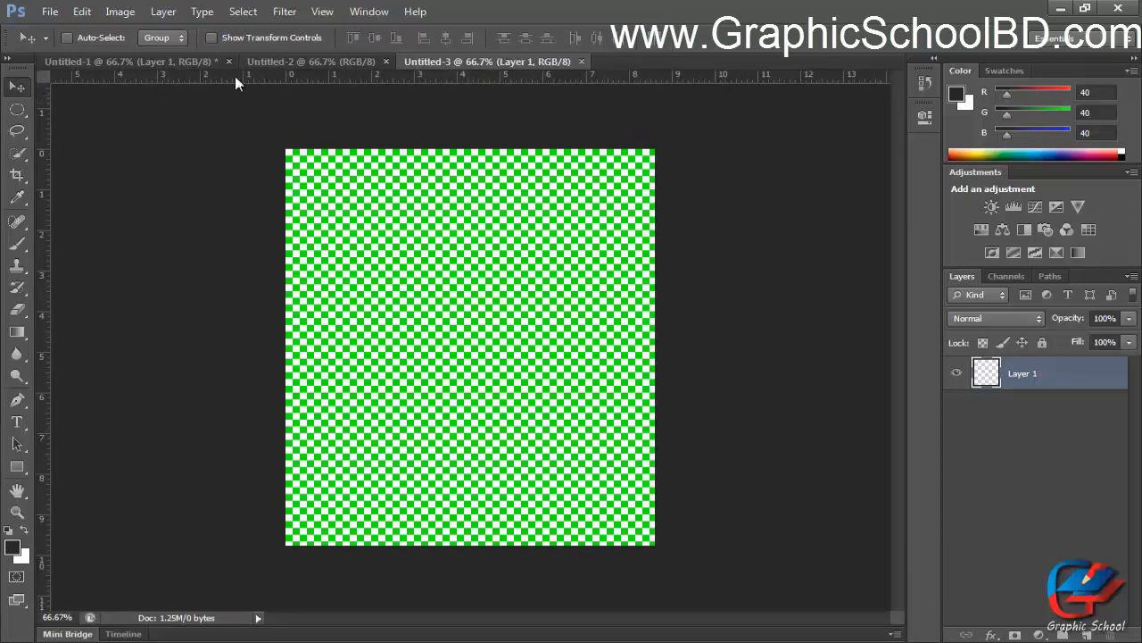
Drag a horizontal guide from the ruler onto the canvas's top edge at Y 0 in.
left_click_drag(204, 75, 263, 179)
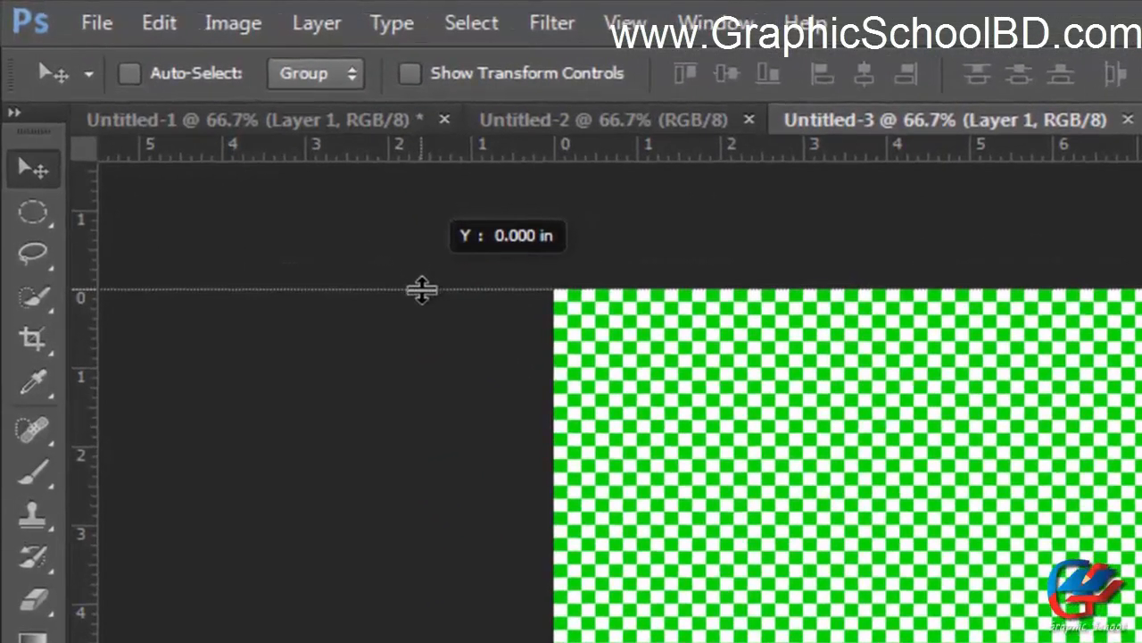
left_click_drag(421, 290, 422, 291)
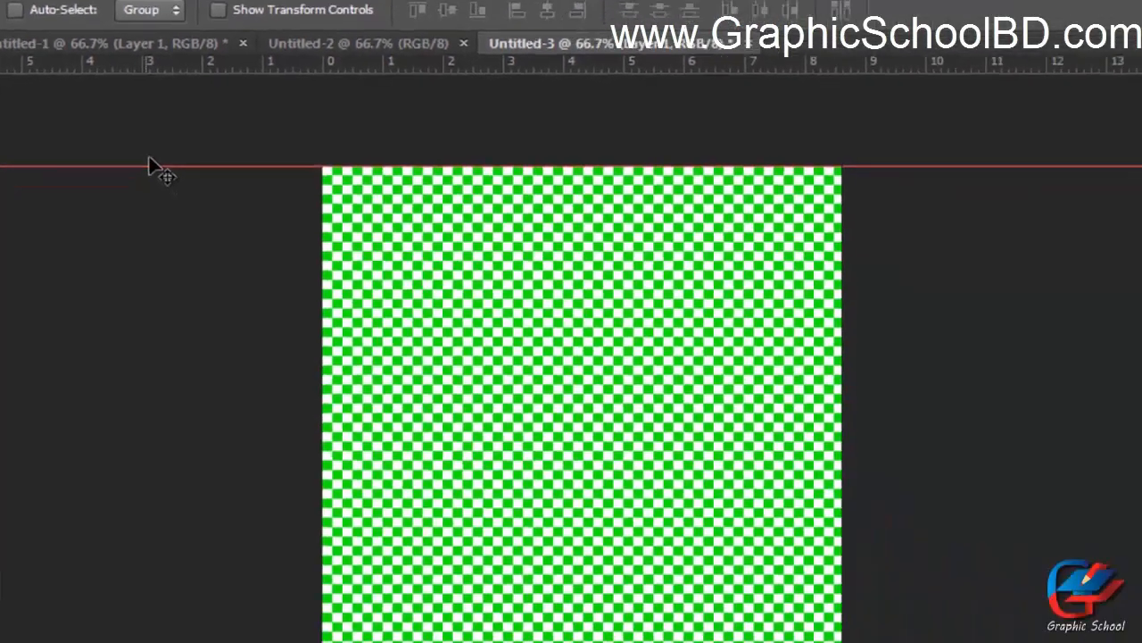
Change the guide colour in Guides, Grid & Slices preferences to Medium Blue, then Green, then Cyan.
key("ctrl+k")
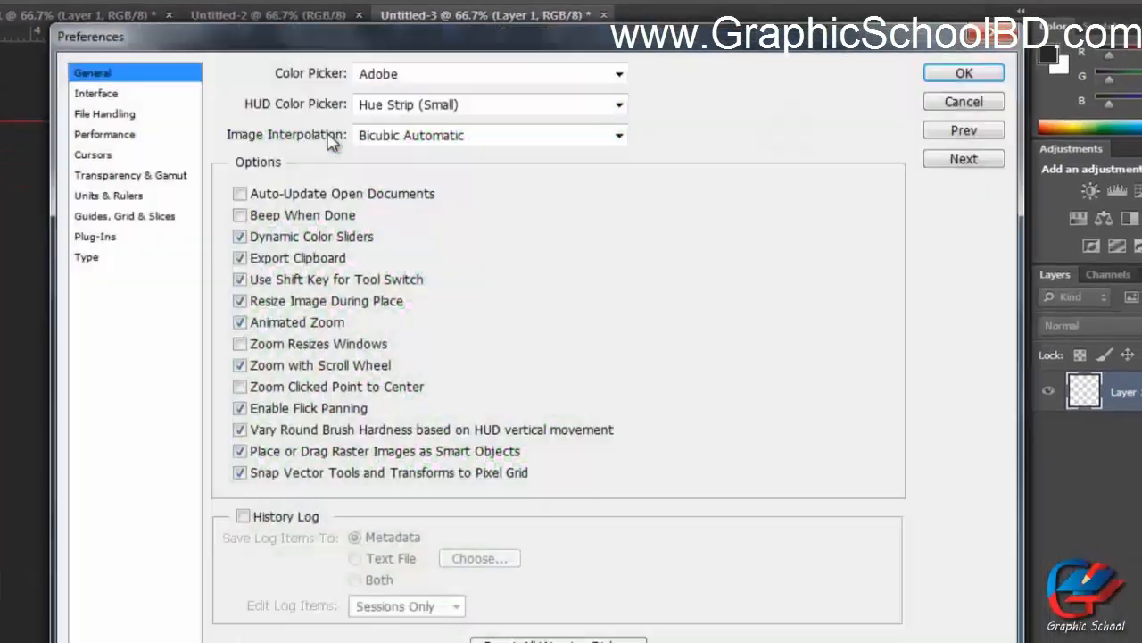
left_click(139, 217)
left_click(401, 103)
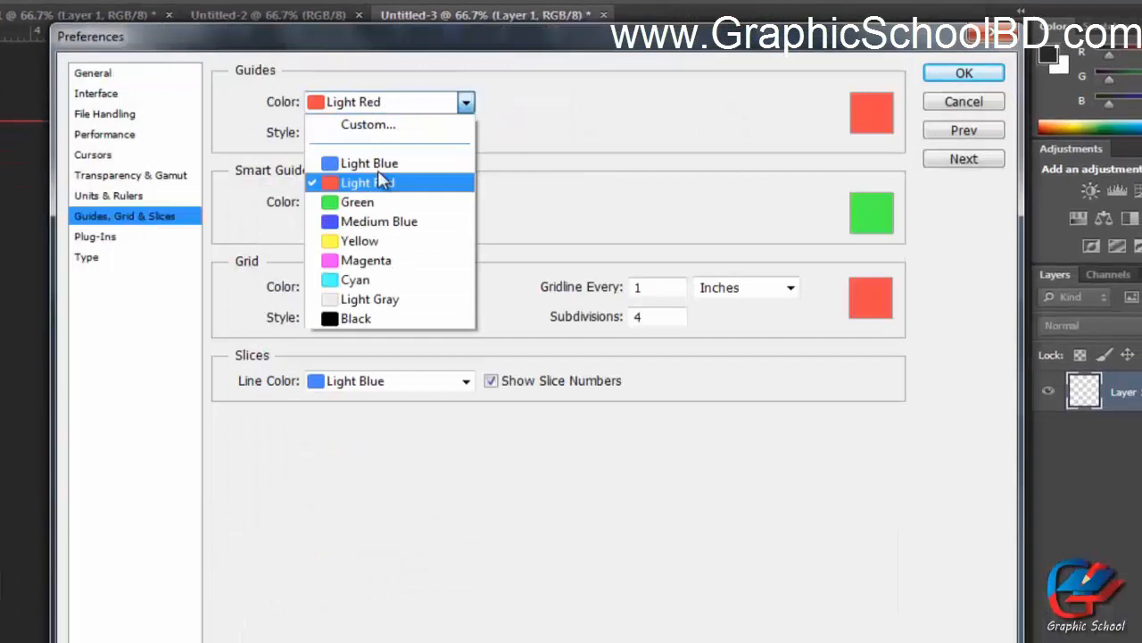
left_click(375, 222)
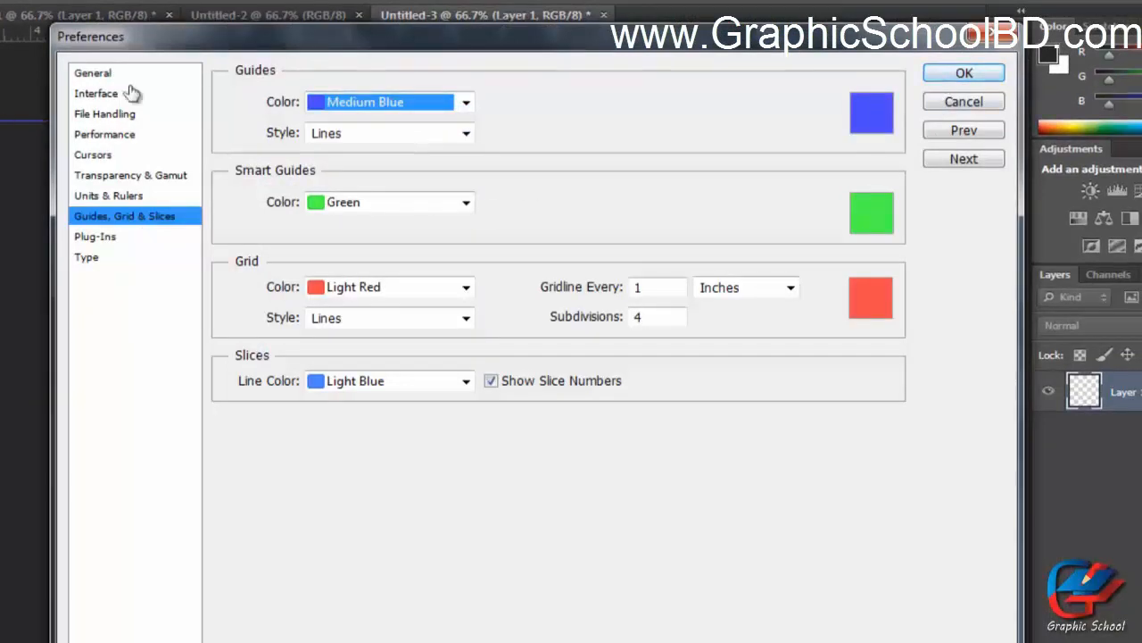
left_click_drag(152, 38, 357, 183)
left_click(535, 257)
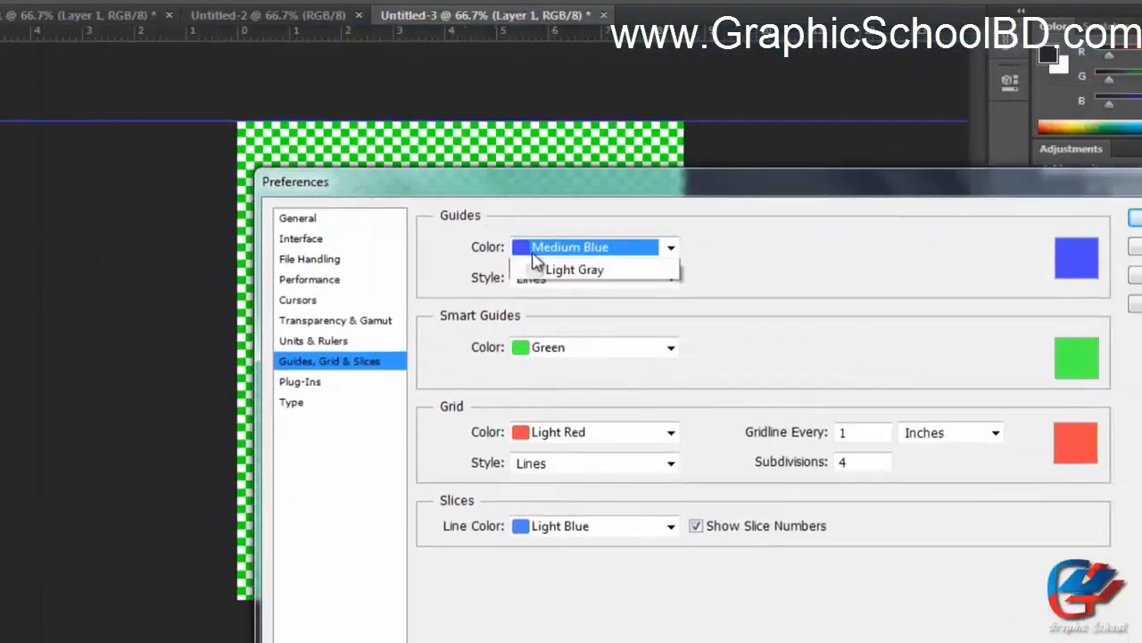
left_click(558, 348)
left_click(534, 253)
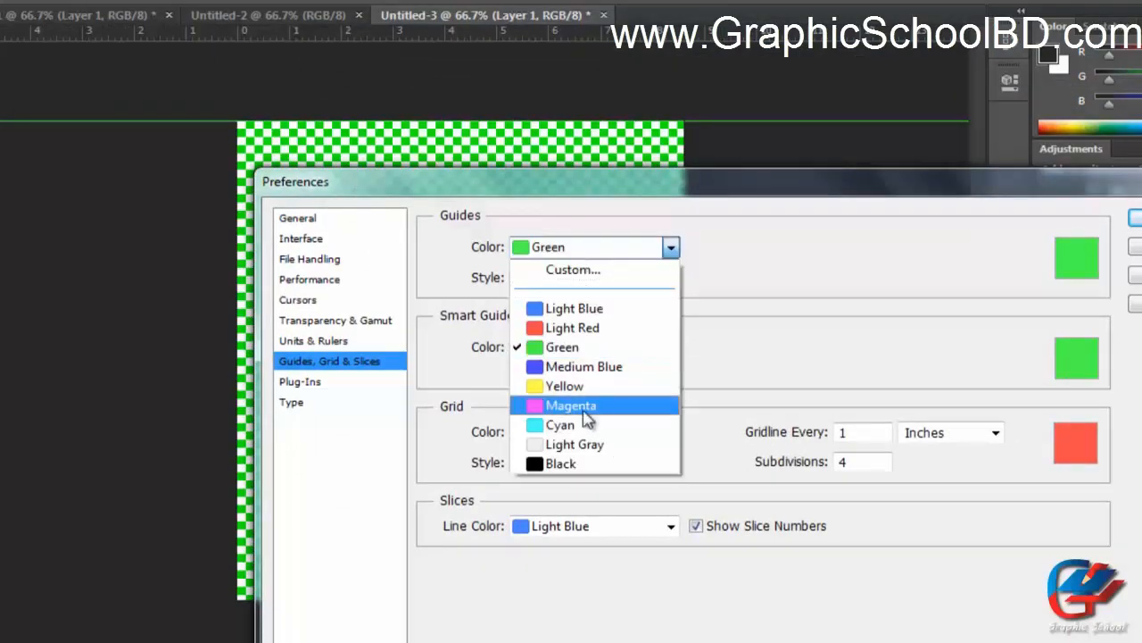
left_click(580, 425)
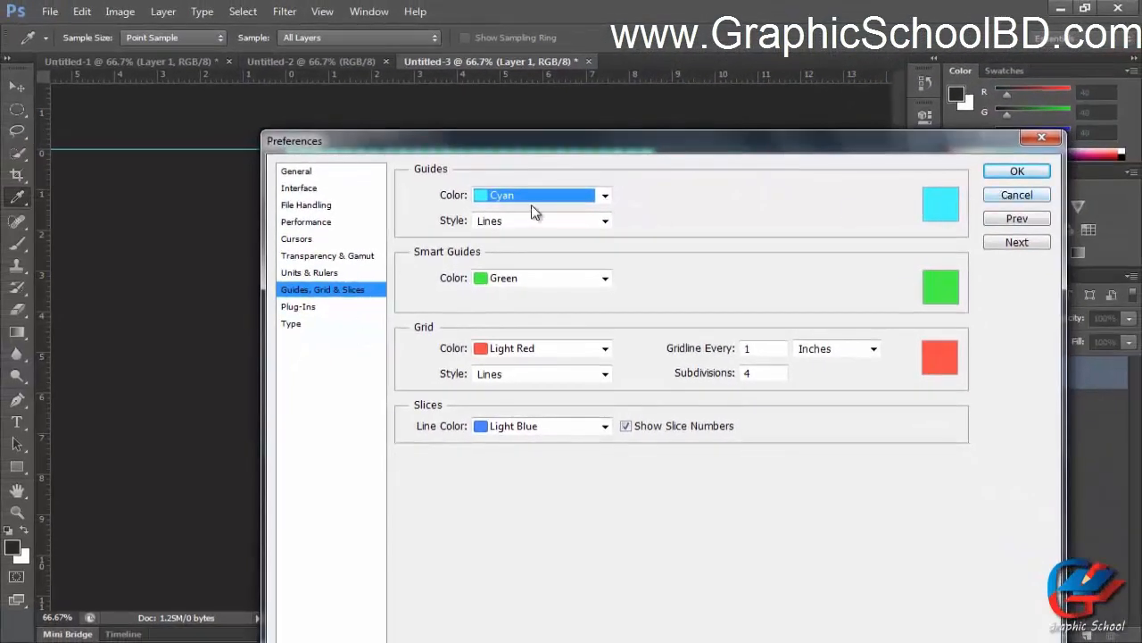
Examine the ruler unit options in Units & Rulers and cancel Preferences.
left_click_drag(579, 148, 578, 132)
left_click(305, 259)
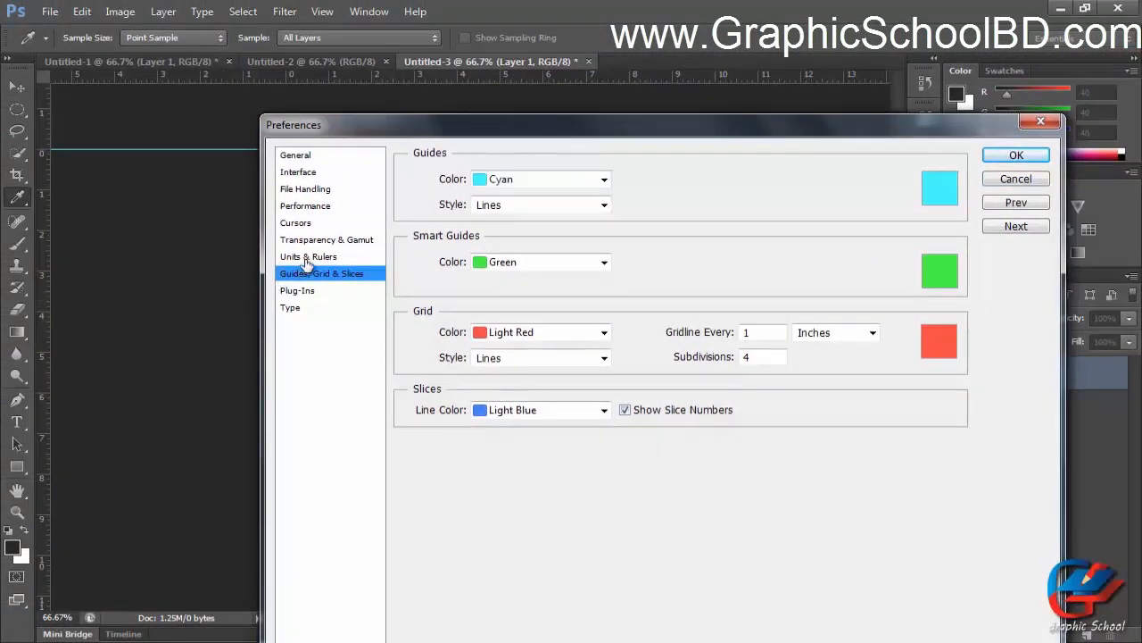
left_click(555, 183)
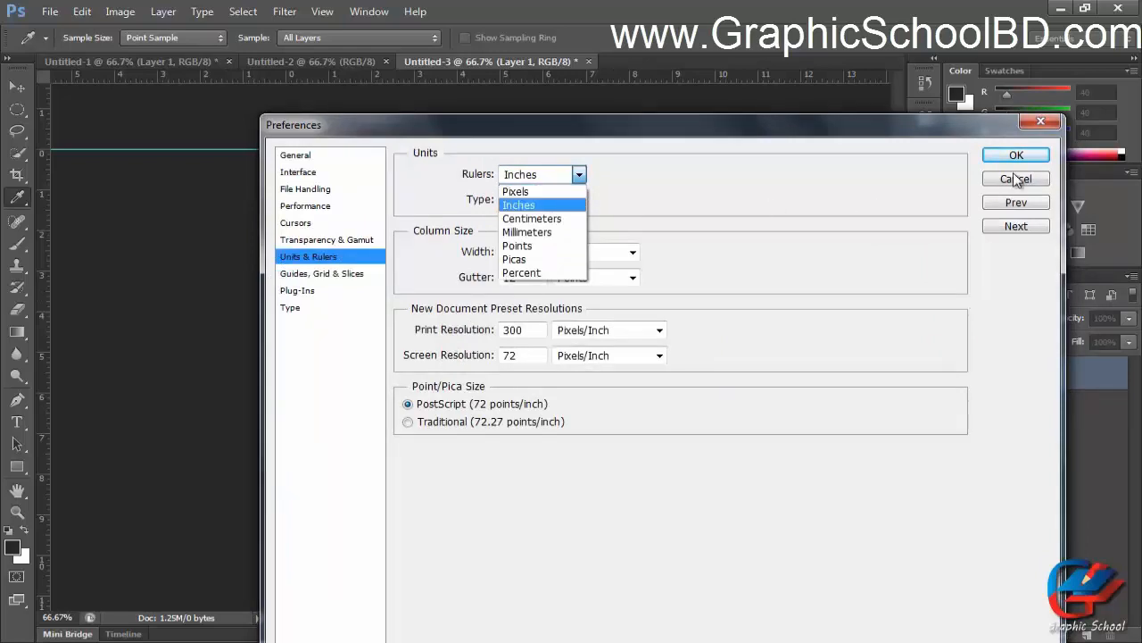
left_click(1018, 181)
left_click(540, 174)
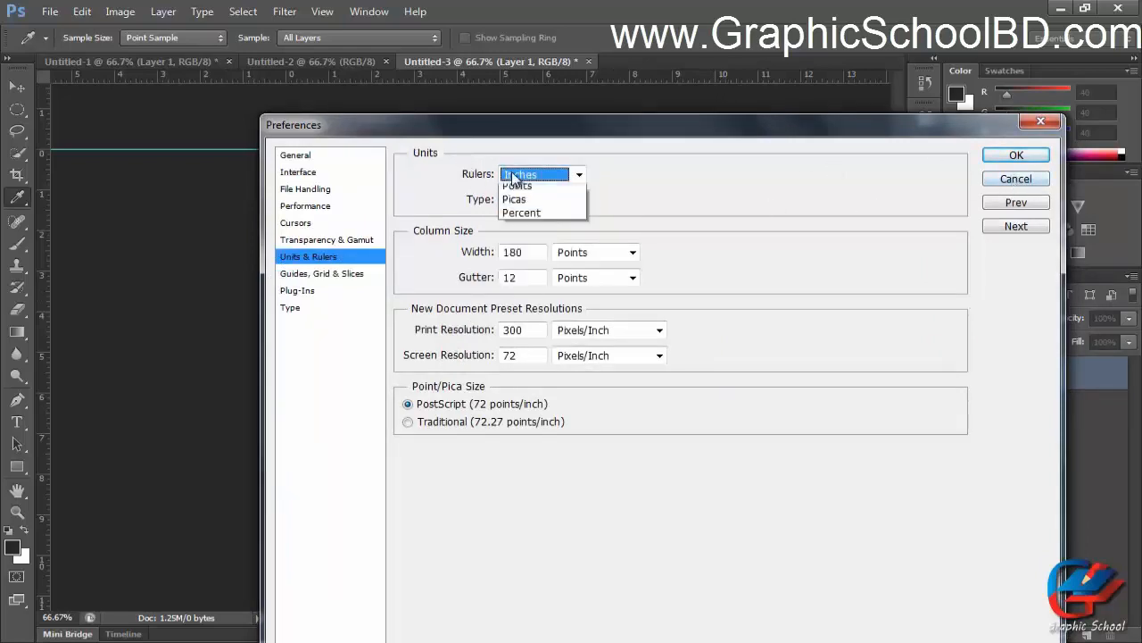
left_click(1013, 181)
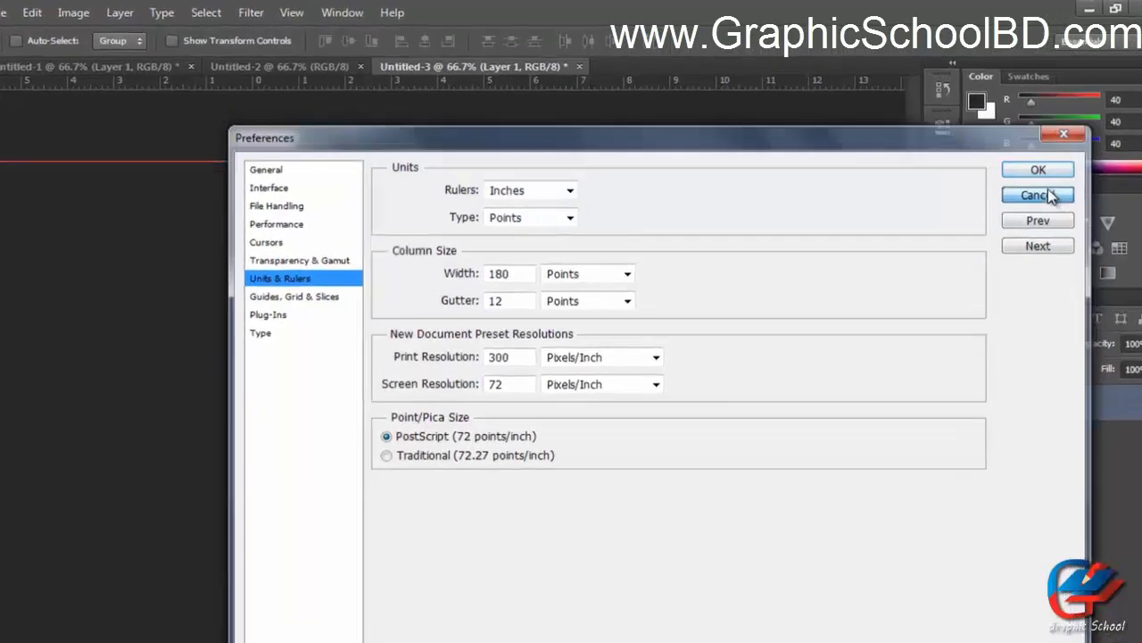
left_click(1015, 178)
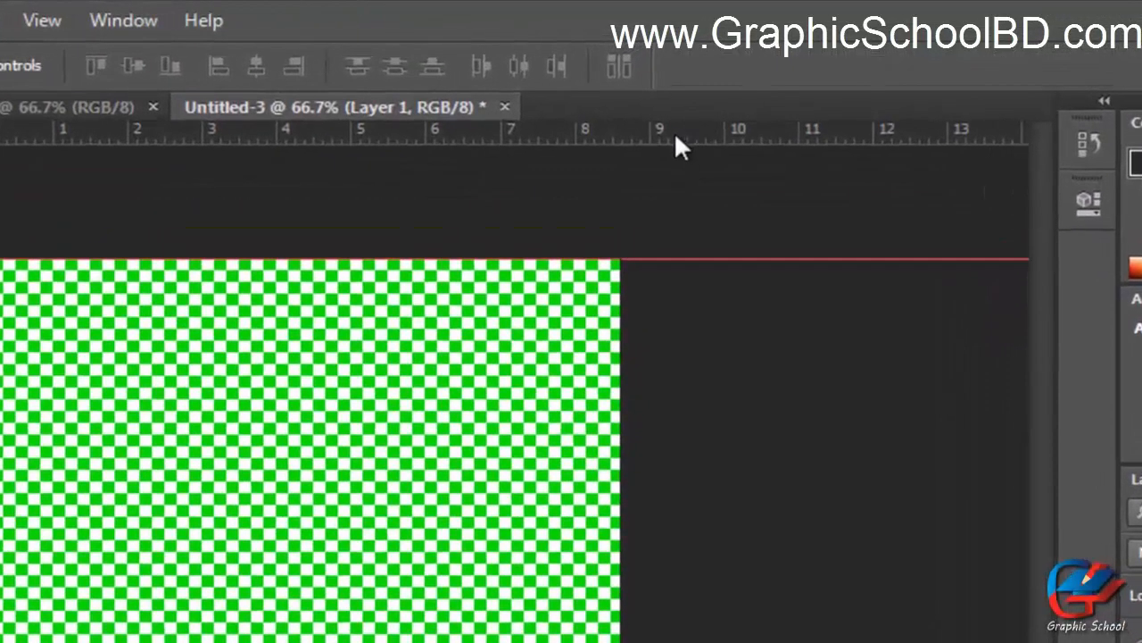
Open the ruler's unit menu and dismiss it without choosing a unit.
right_click(687, 76)
right_click(608, 135)
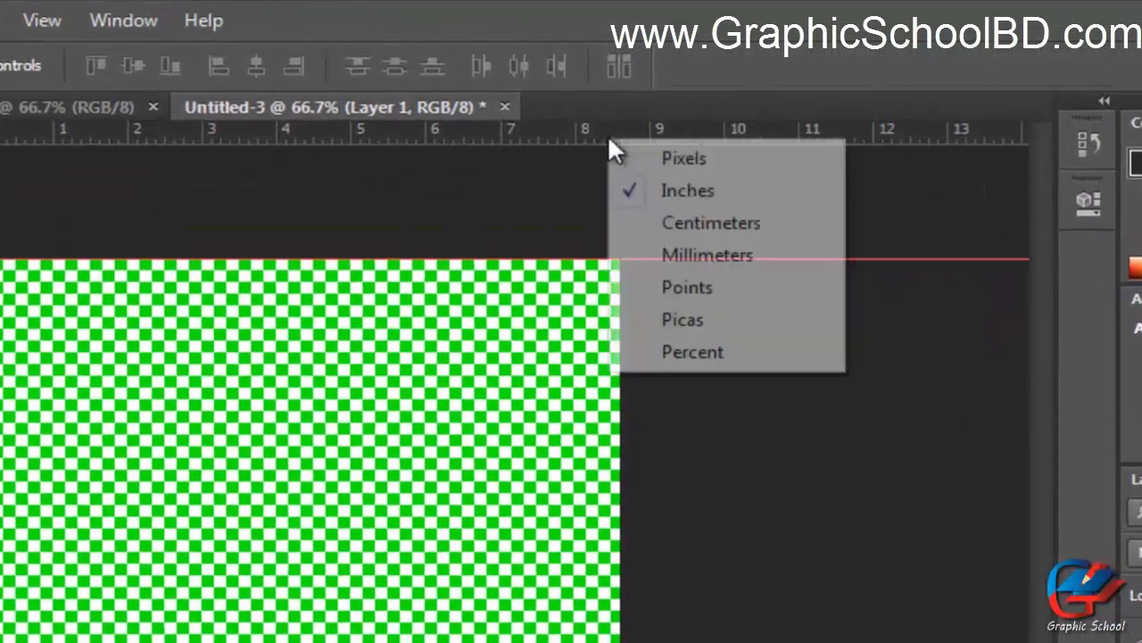
right_click(585, 136)
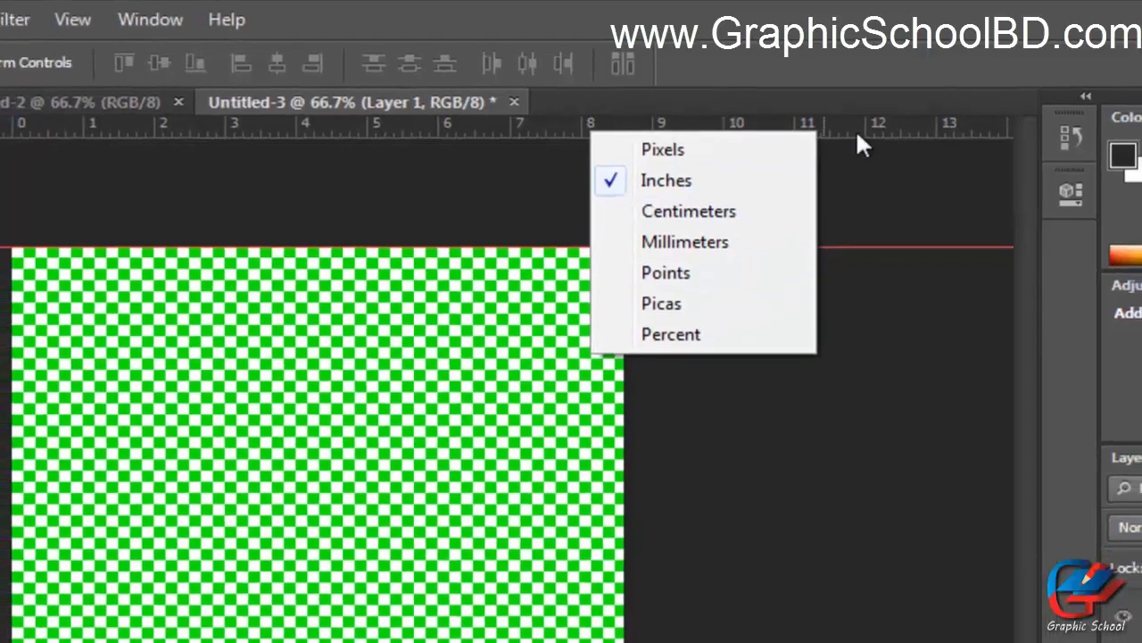
left_click(857, 136)
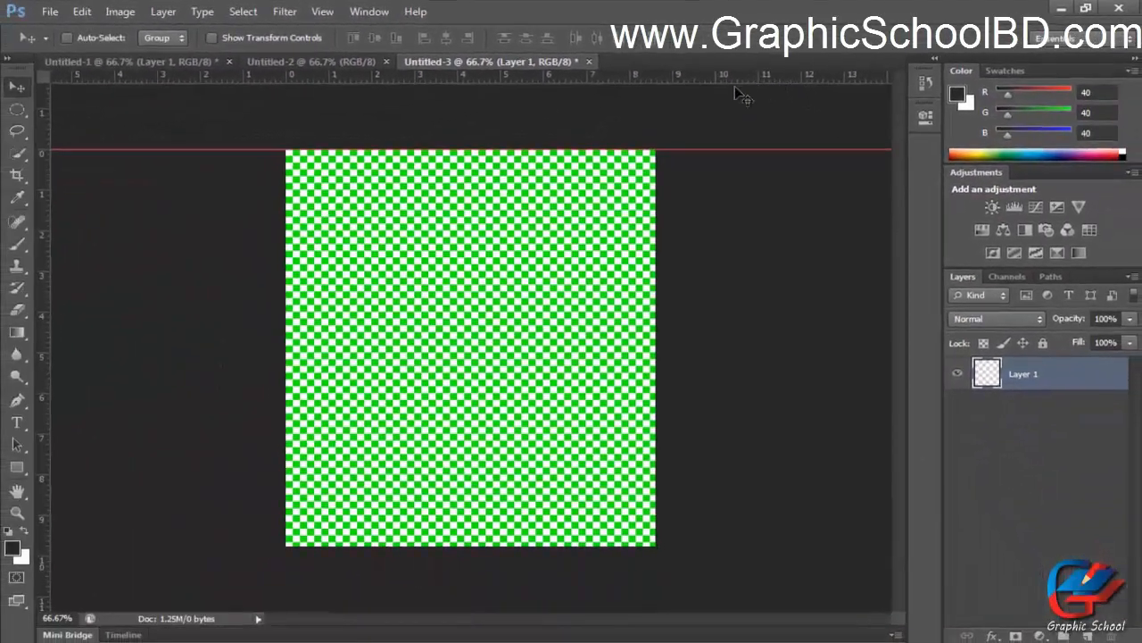
Open Preferences, browse the Plug-Ins, Type, Guides and General sections, and close with OK.
key("ctrl+k")
left_click_drag(406, 131, 368, 109)
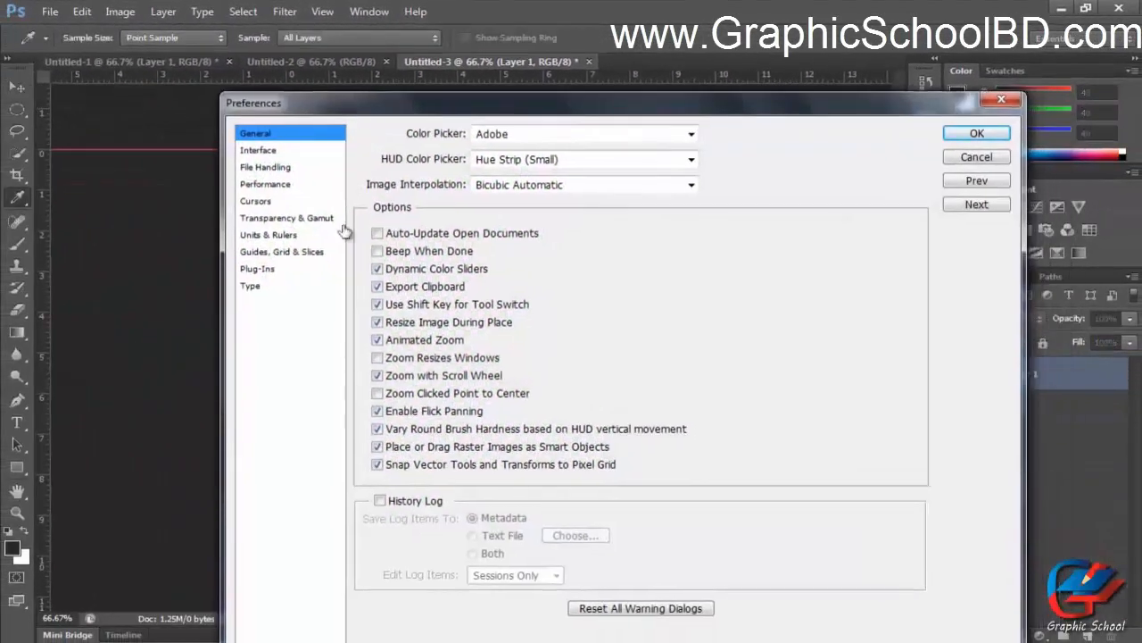
left_click(257, 270)
left_click(253, 285)
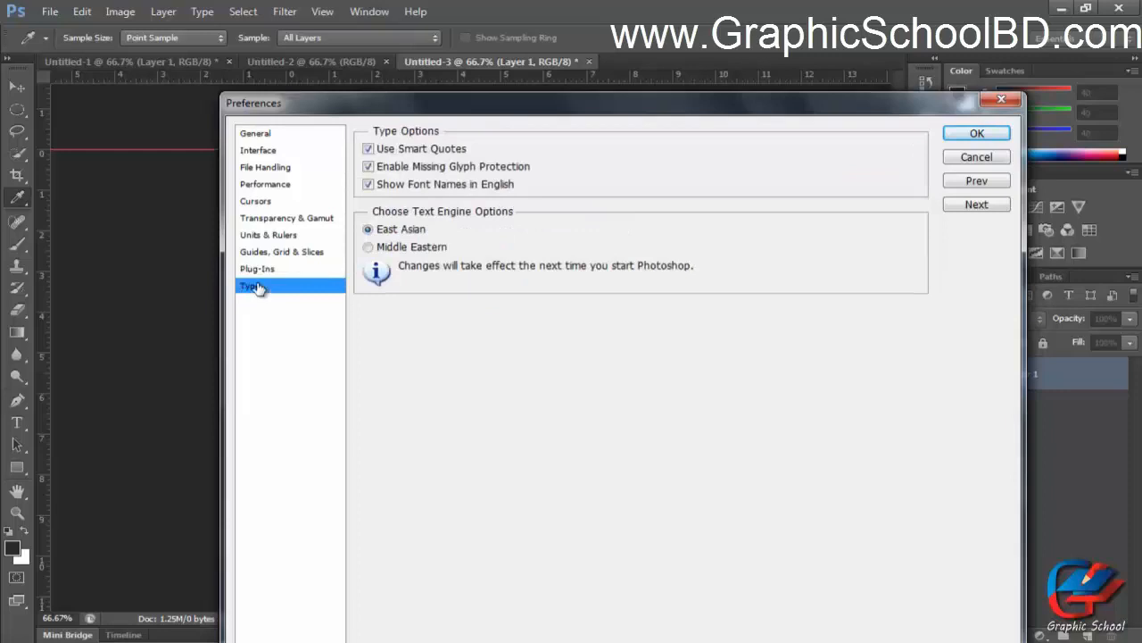
left_click(280, 252)
left_click(282, 137)
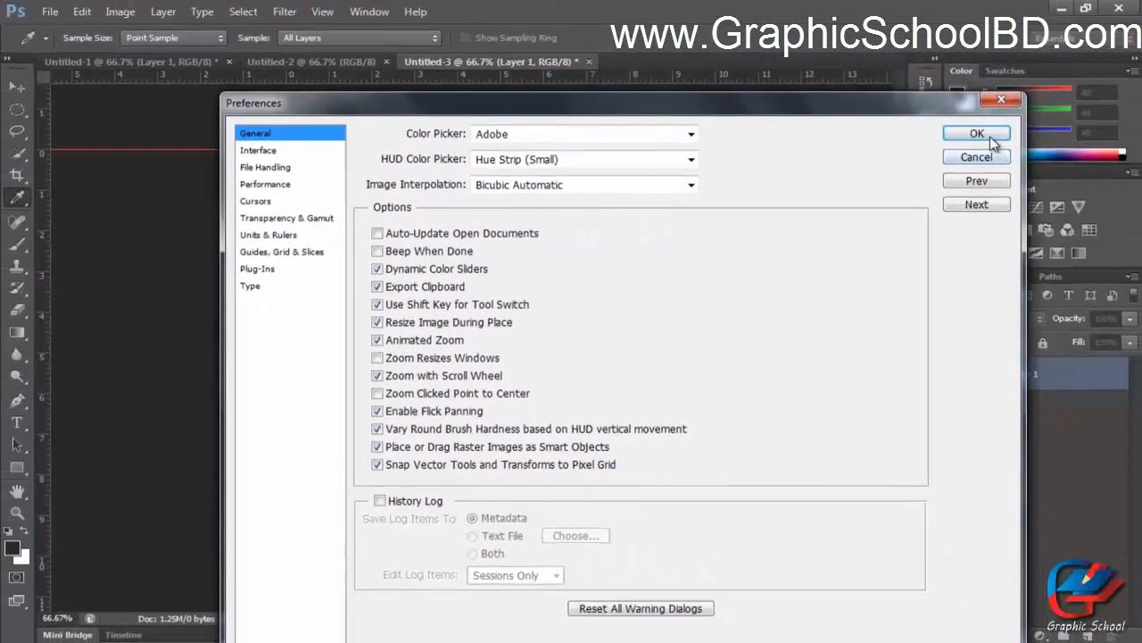
left_click(992, 138)
scroll(484, 260, "up", 1)
scroll(484, 260, "down", 5)
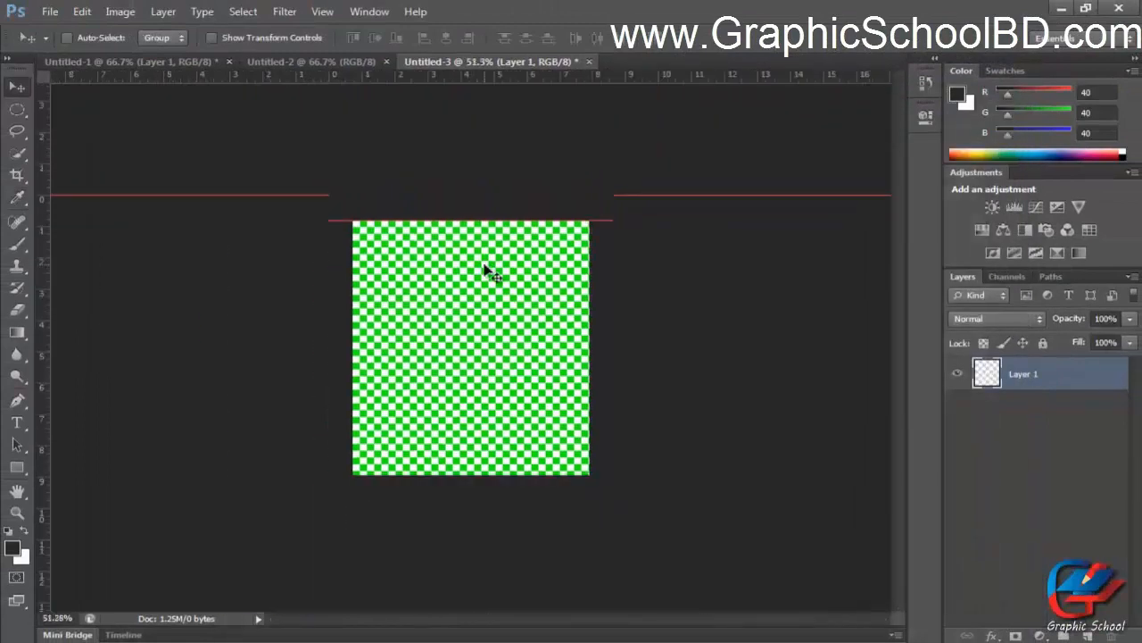
scroll(478, 288, "up", 1)
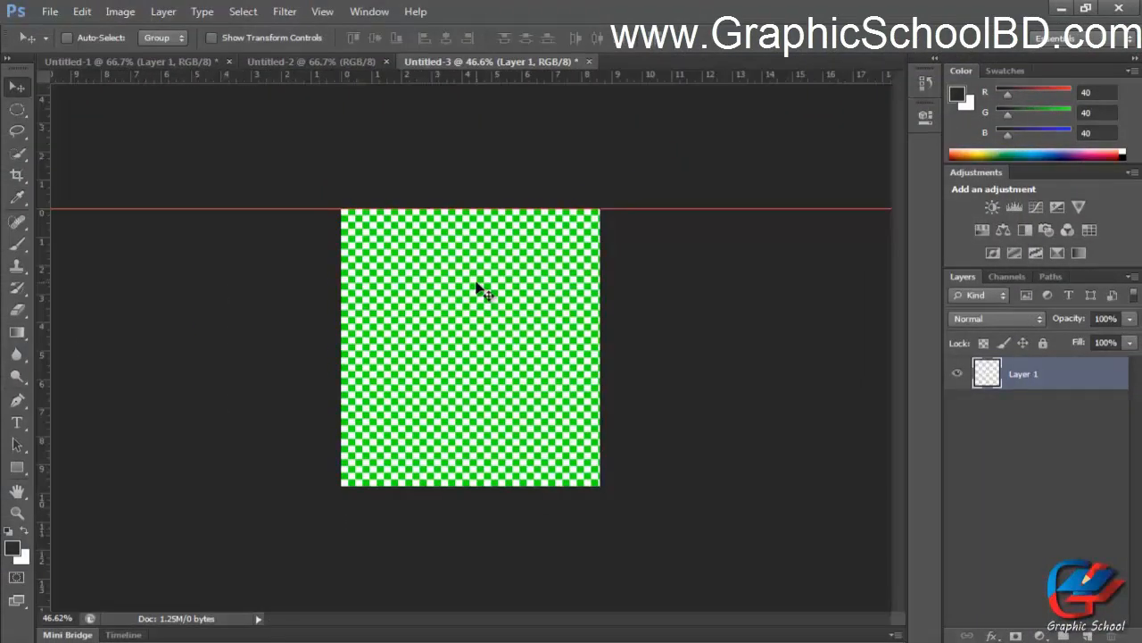
scroll(472, 318, "down", 1)
scroll(473, 321, "up", 1)
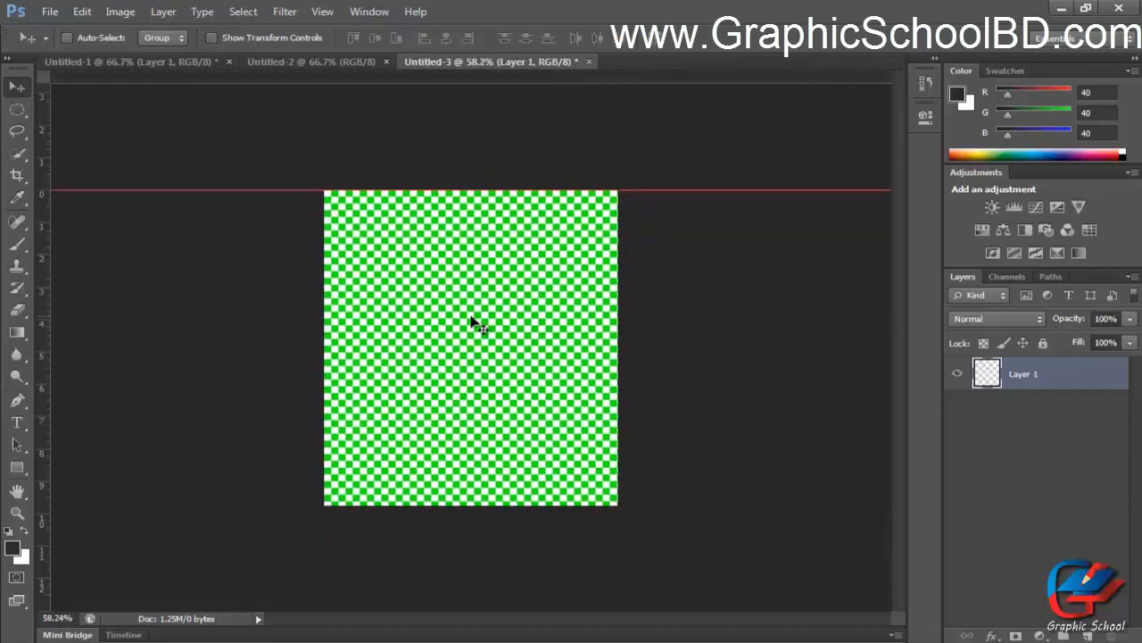
Disable Zoom with Scroll Wheel in General preferences and confirm with OK.
scroll(473, 323, "down", 2)
scroll(472, 325, "up", 2)
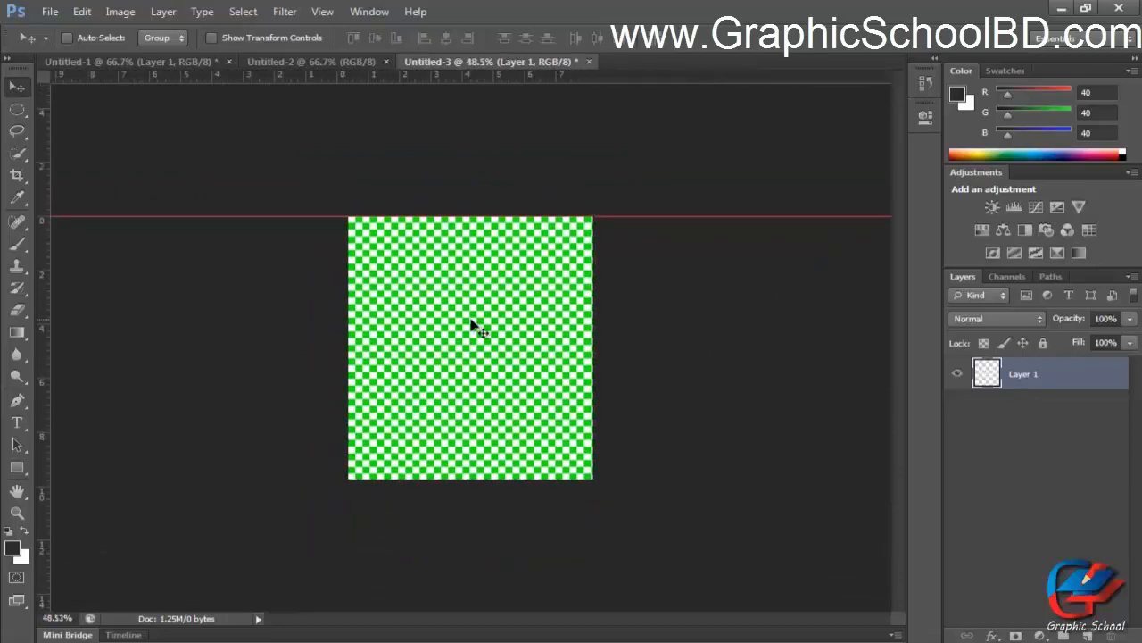
scroll(471, 325, "down", 2)
scroll(471, 325, "up", 2)
scroll(471, 325, "down", 1)
scroll(473, 328, "down", 1)
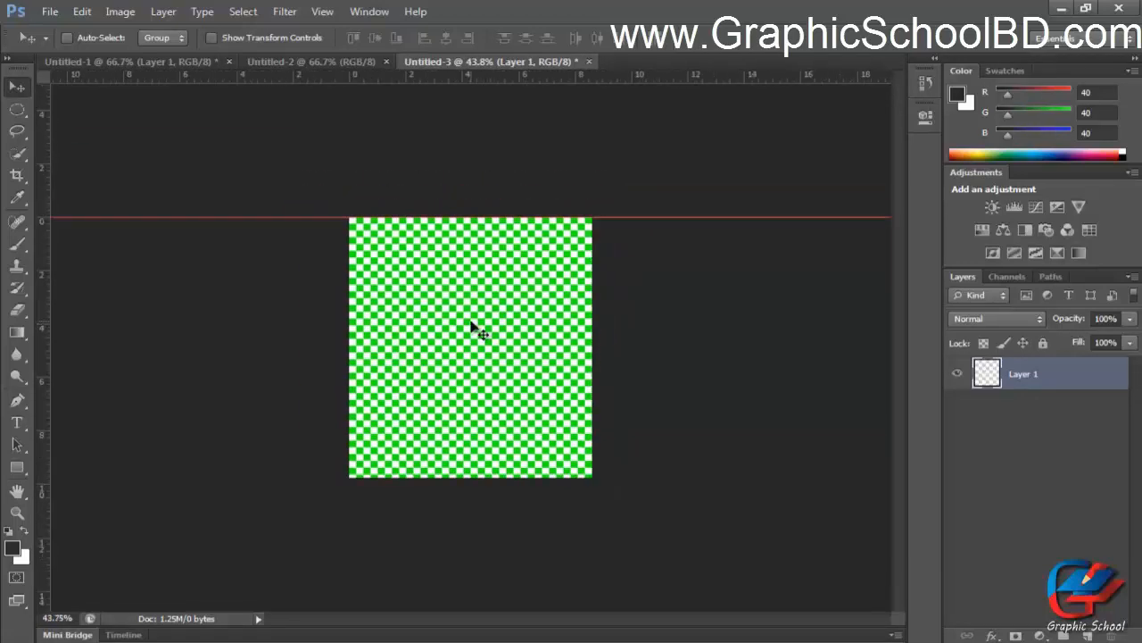
scroll(474, 328, "up", 1)
key("ctrl+k")
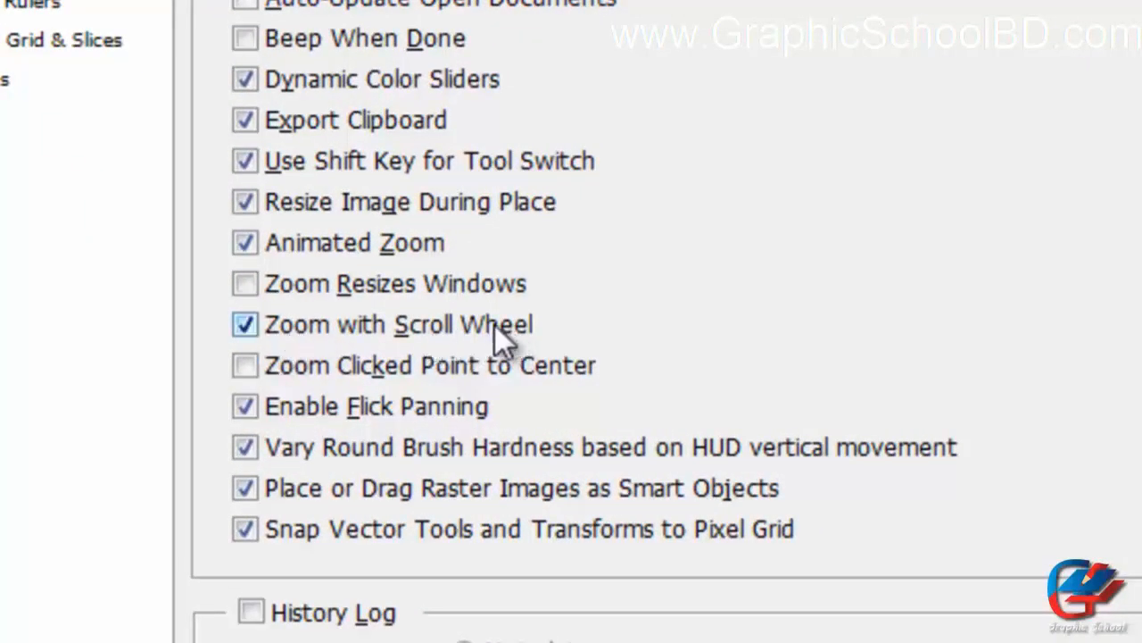
left_click(430, 327)
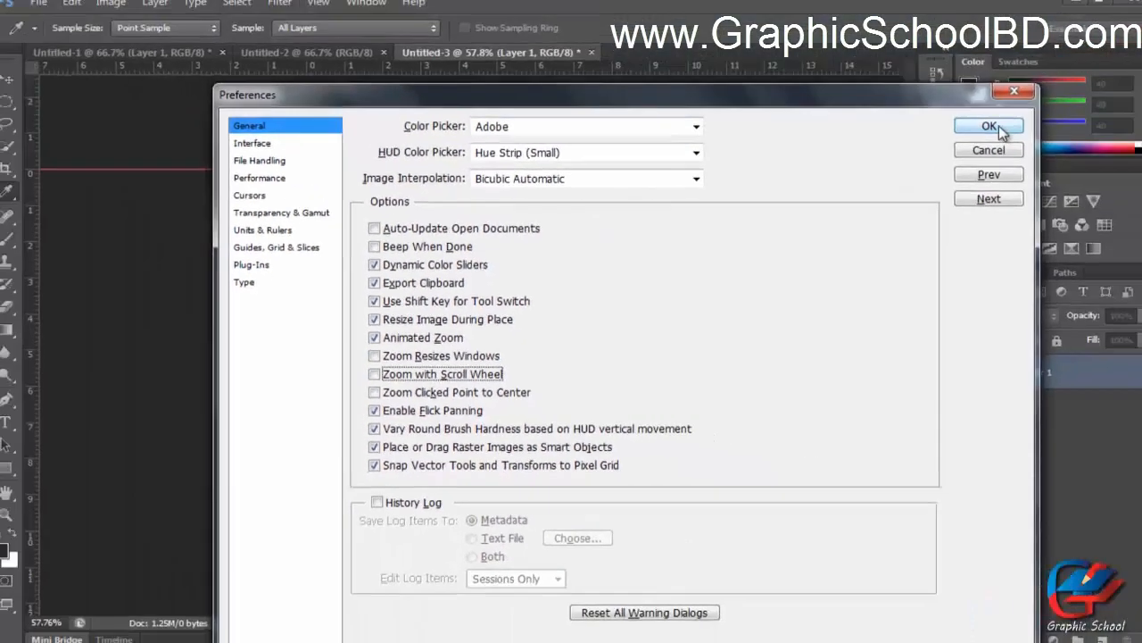
left_click(997, 125)
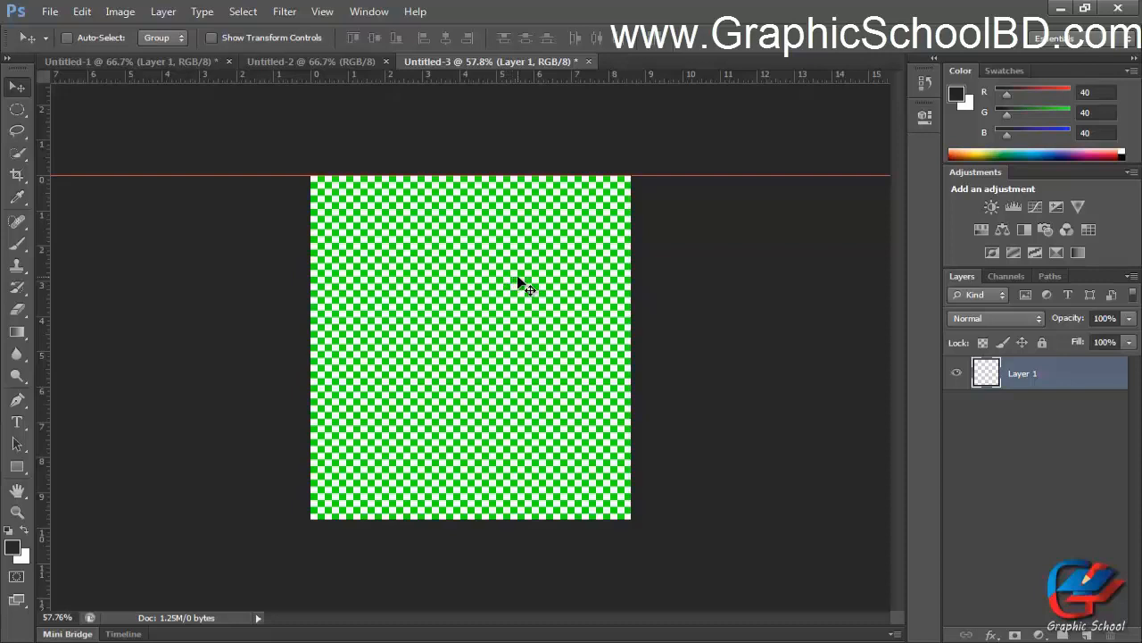
Re-enable Zoom with Scroll Wheel in General preferences and confirm with OK.
key("ctrl+plus")
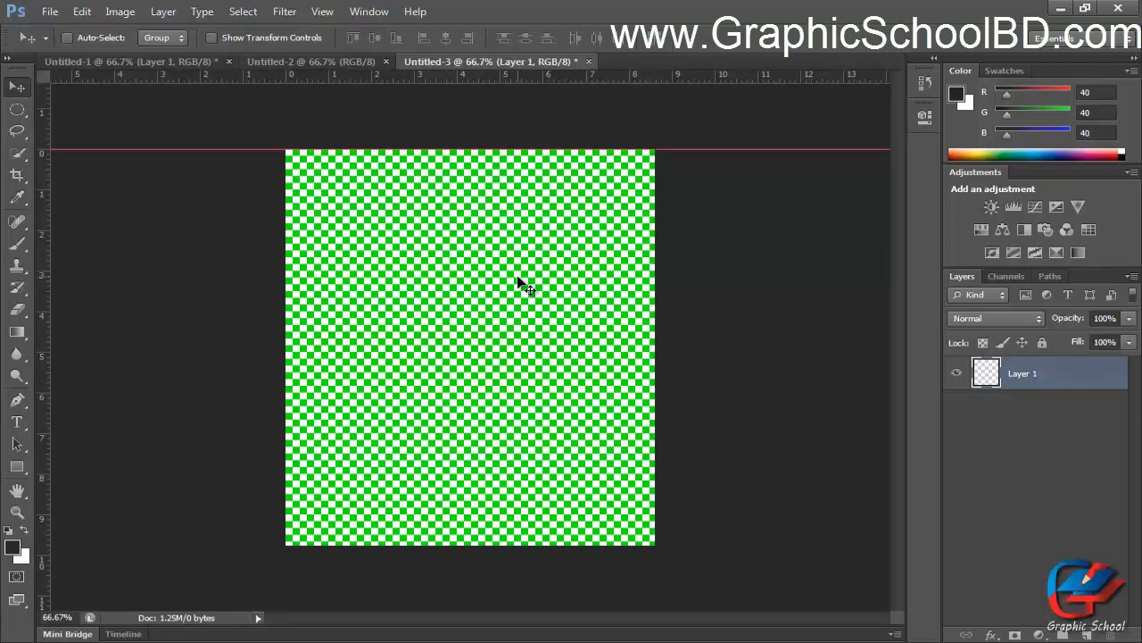
key("ctrl+plus")
key("ctrl+minus")
key("ctrl+minus")
key("ctrl+plus")
key("ctrl+minus")
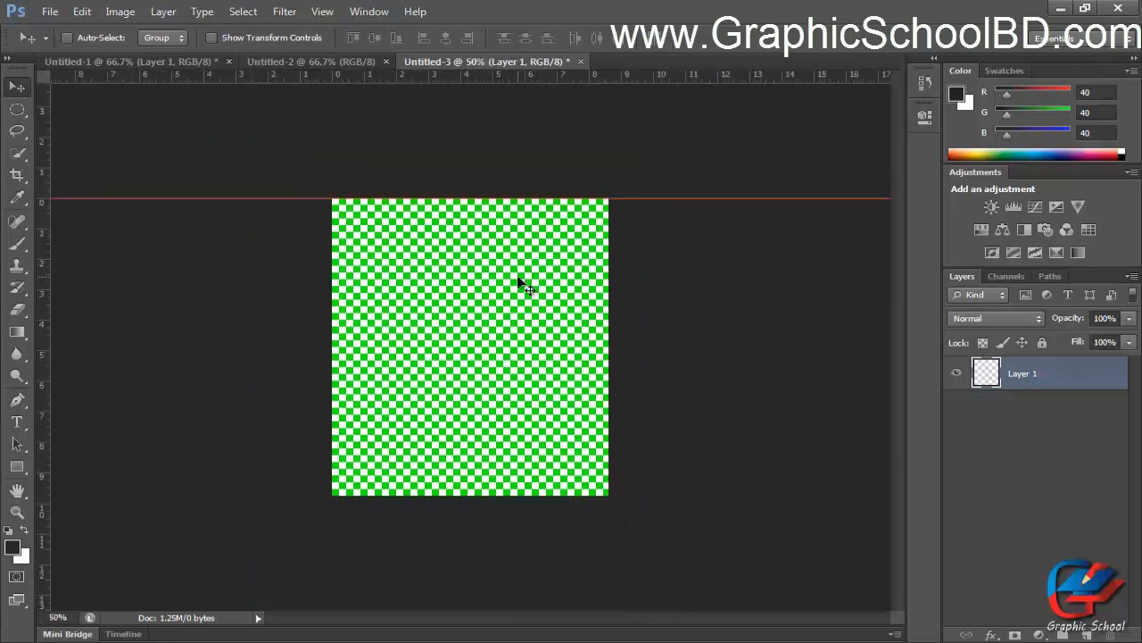
key("ctrl+plus")
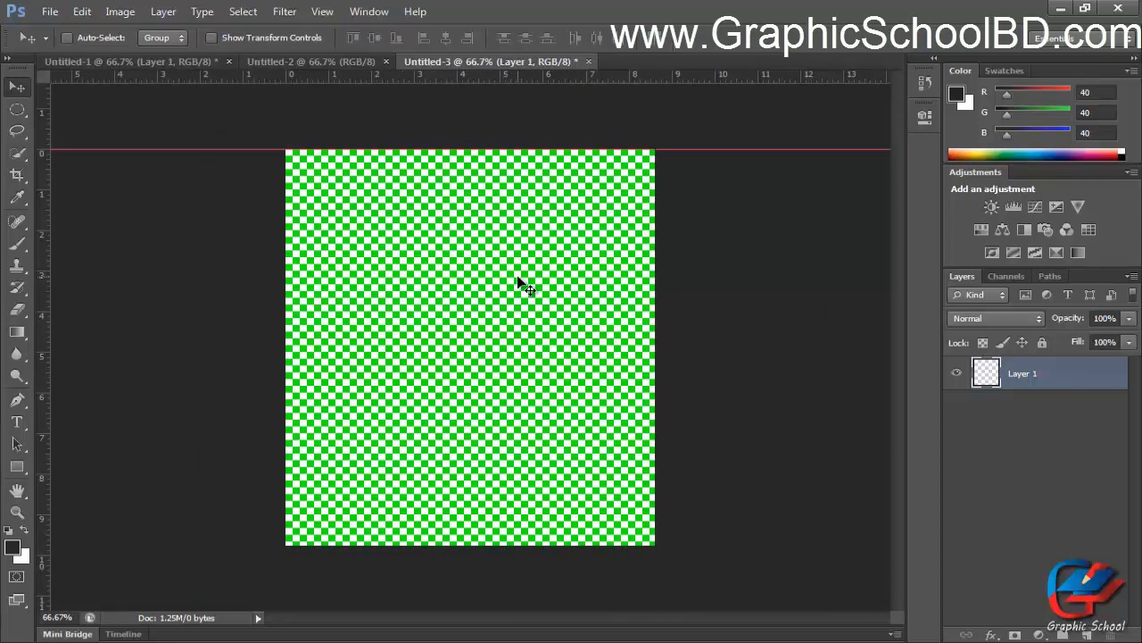
key("i")
key("ctrl+k")
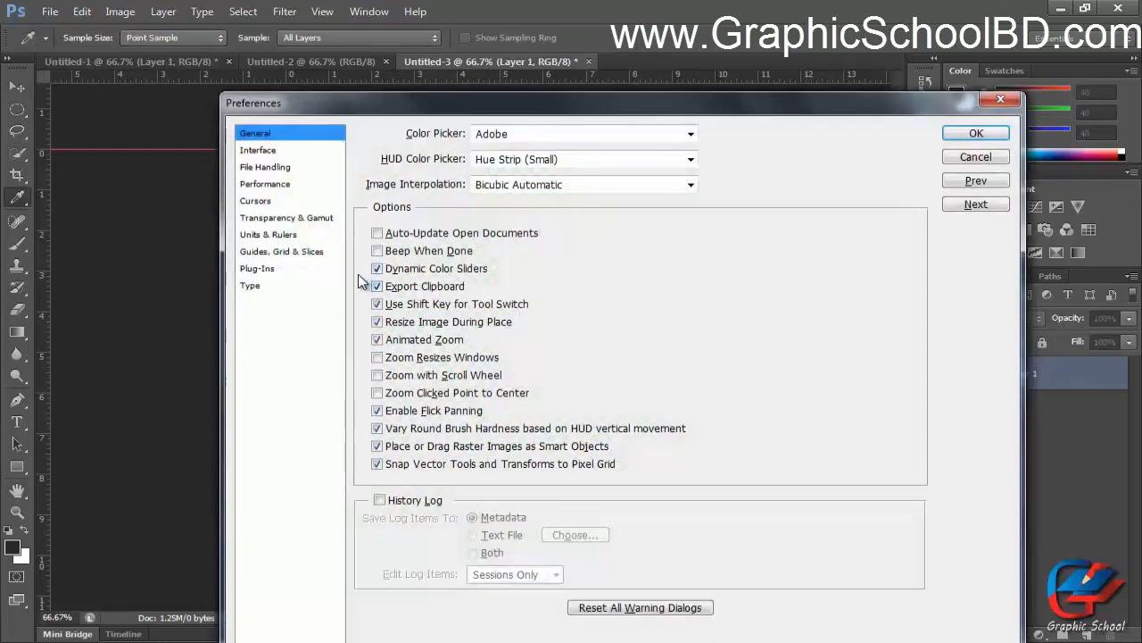
left_click(439, 377)
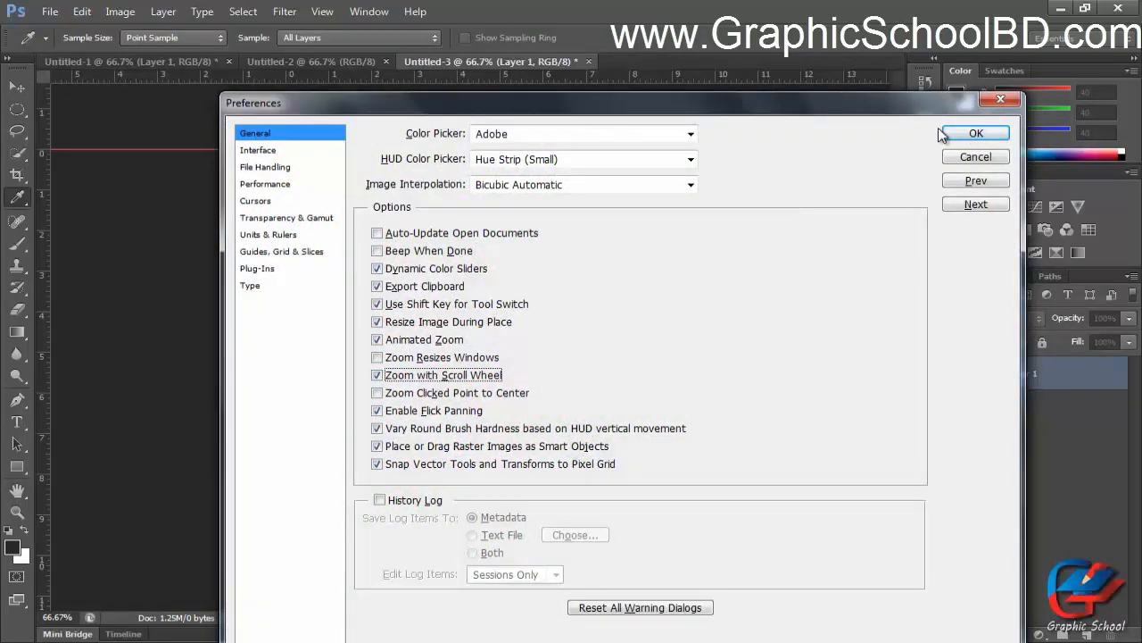
left_click(976, 134)
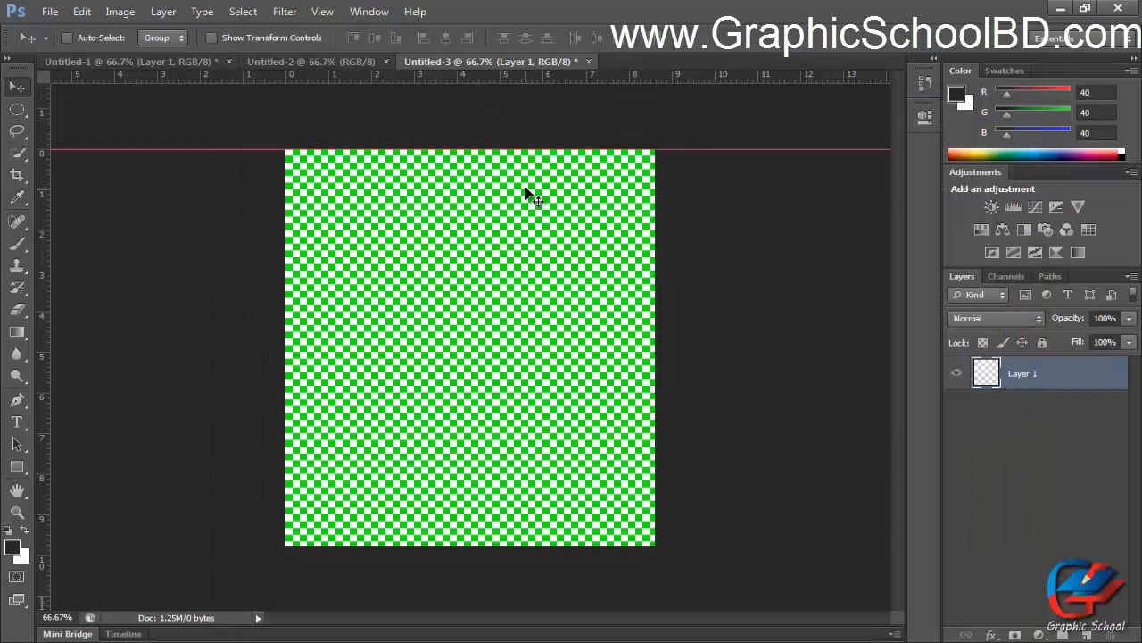
Reopen Preferences, move the dialog aside, browse the File Handling, Interface, Cursors and Performance sections, and cancel.
key("i")
key("ctrl+k")
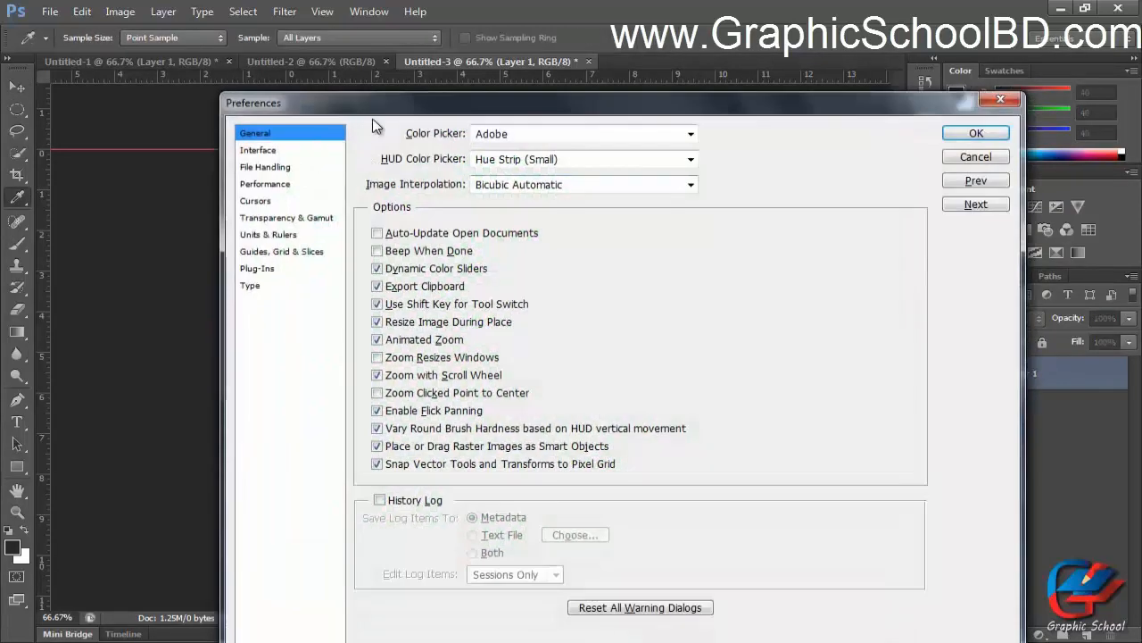
left_click_drag(383, 116, 278, 57)
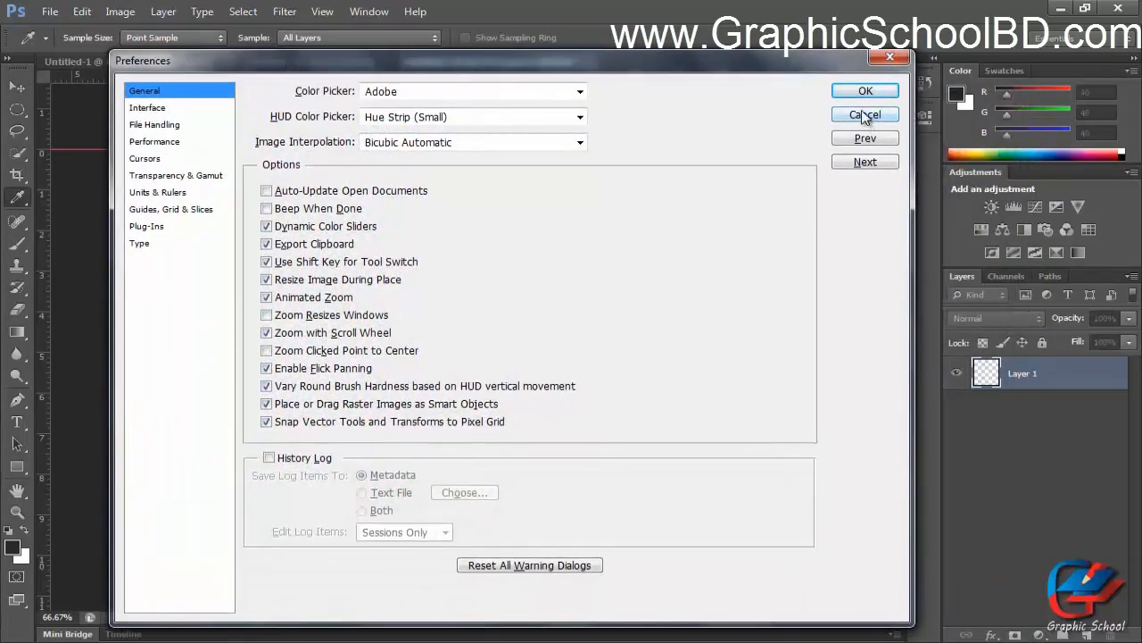
left_click(158, 124)
left_click(165, 108)
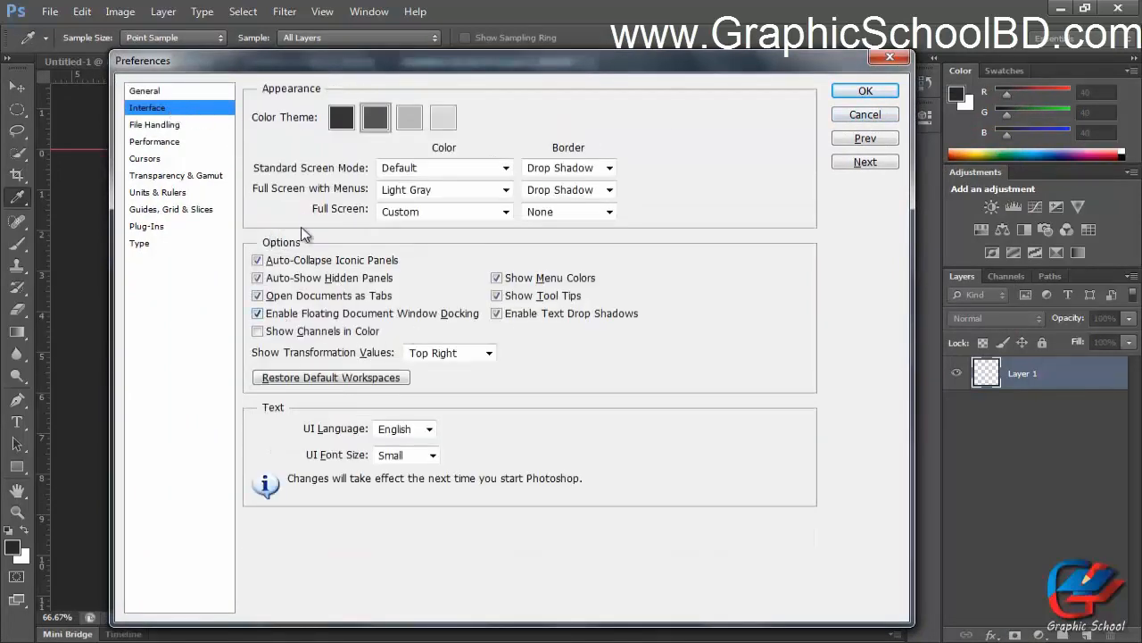
left_click(153, 158)
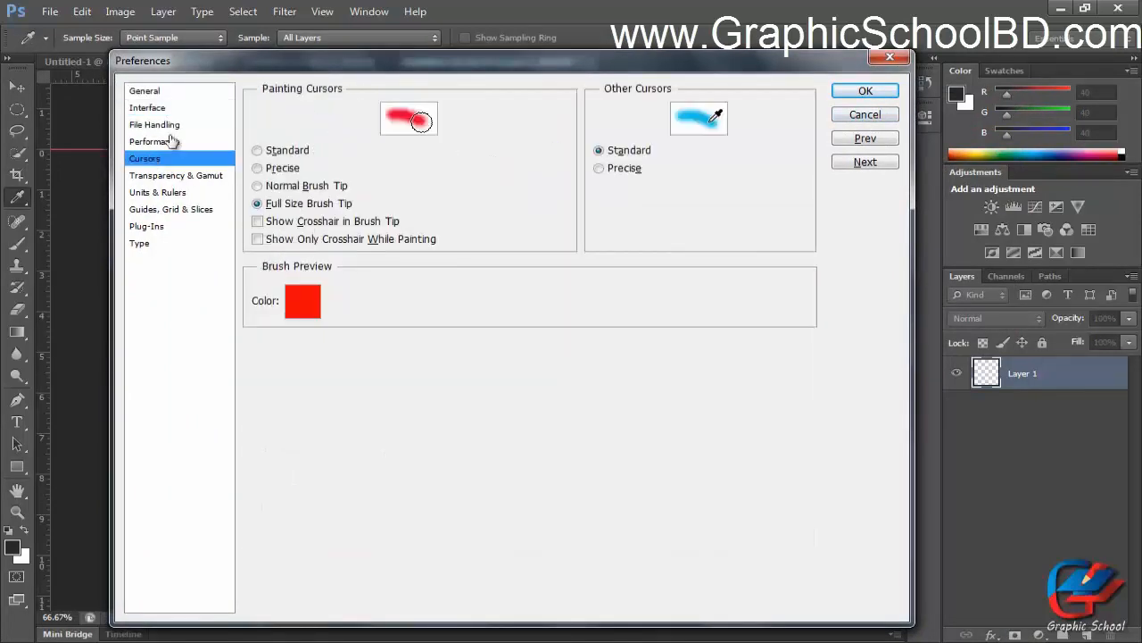
left_click(171, 142)
left_click(862, 115)
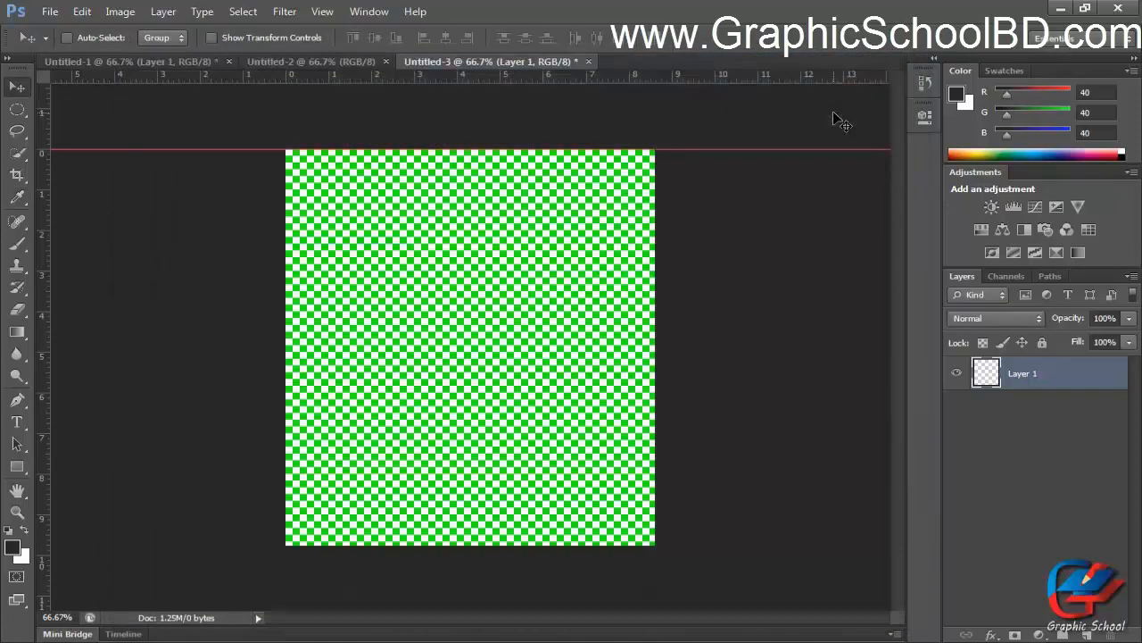